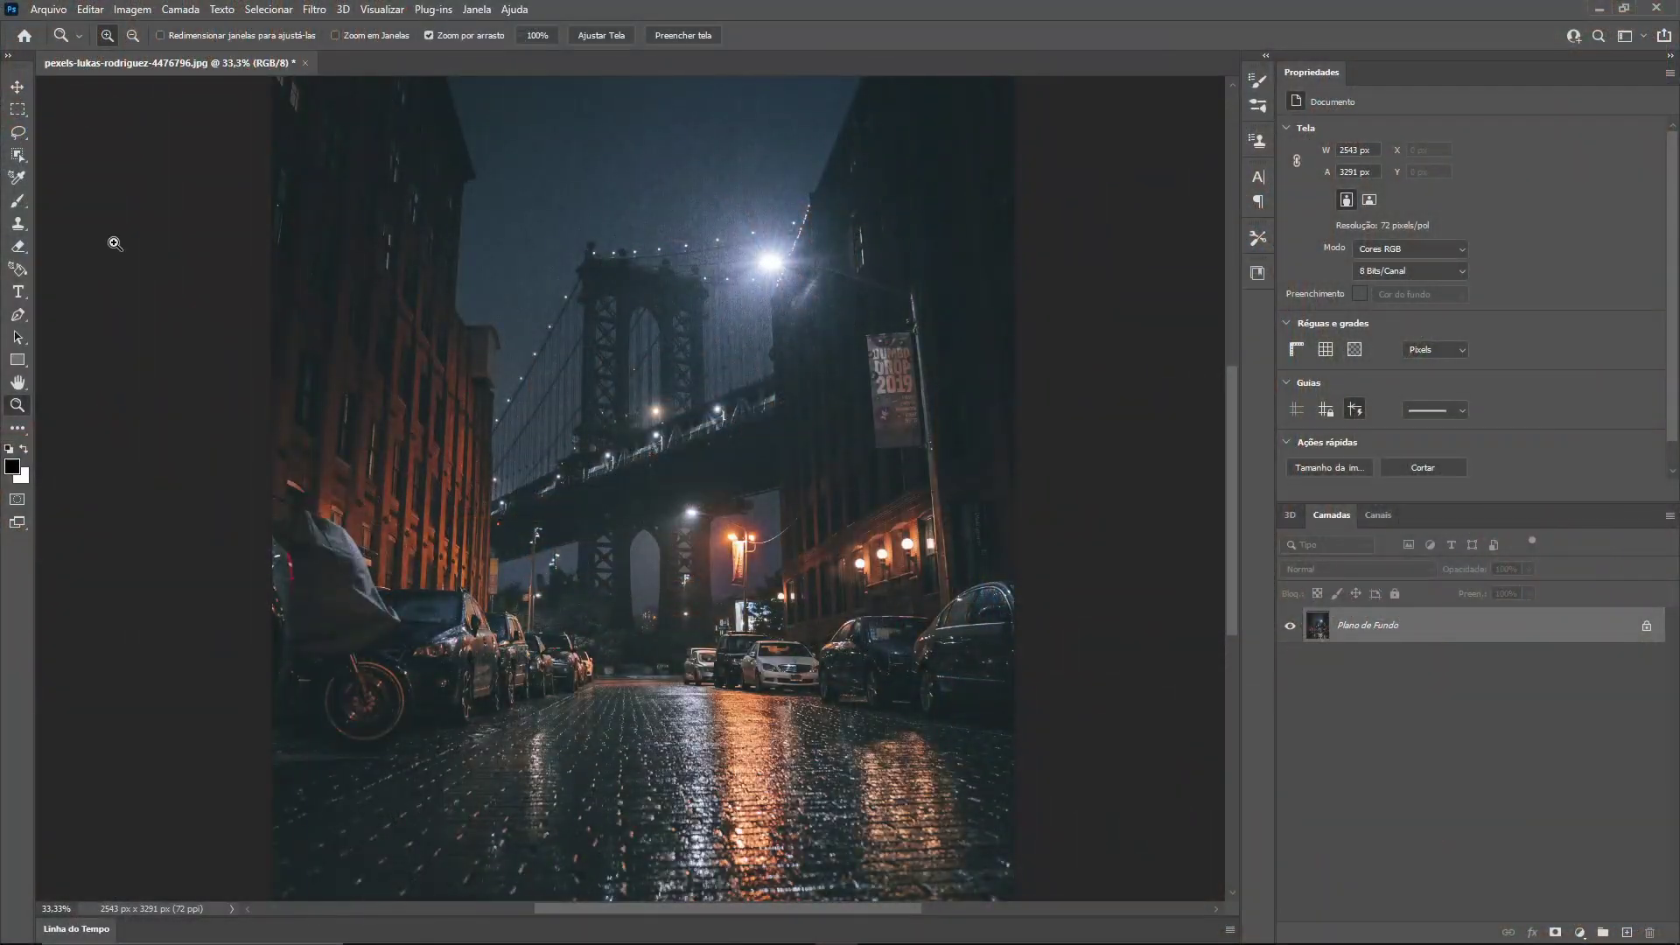
# Step: Add a black '3D' text layer in Franklin Gothic Heavy on the photo
pyautogui.press('t')
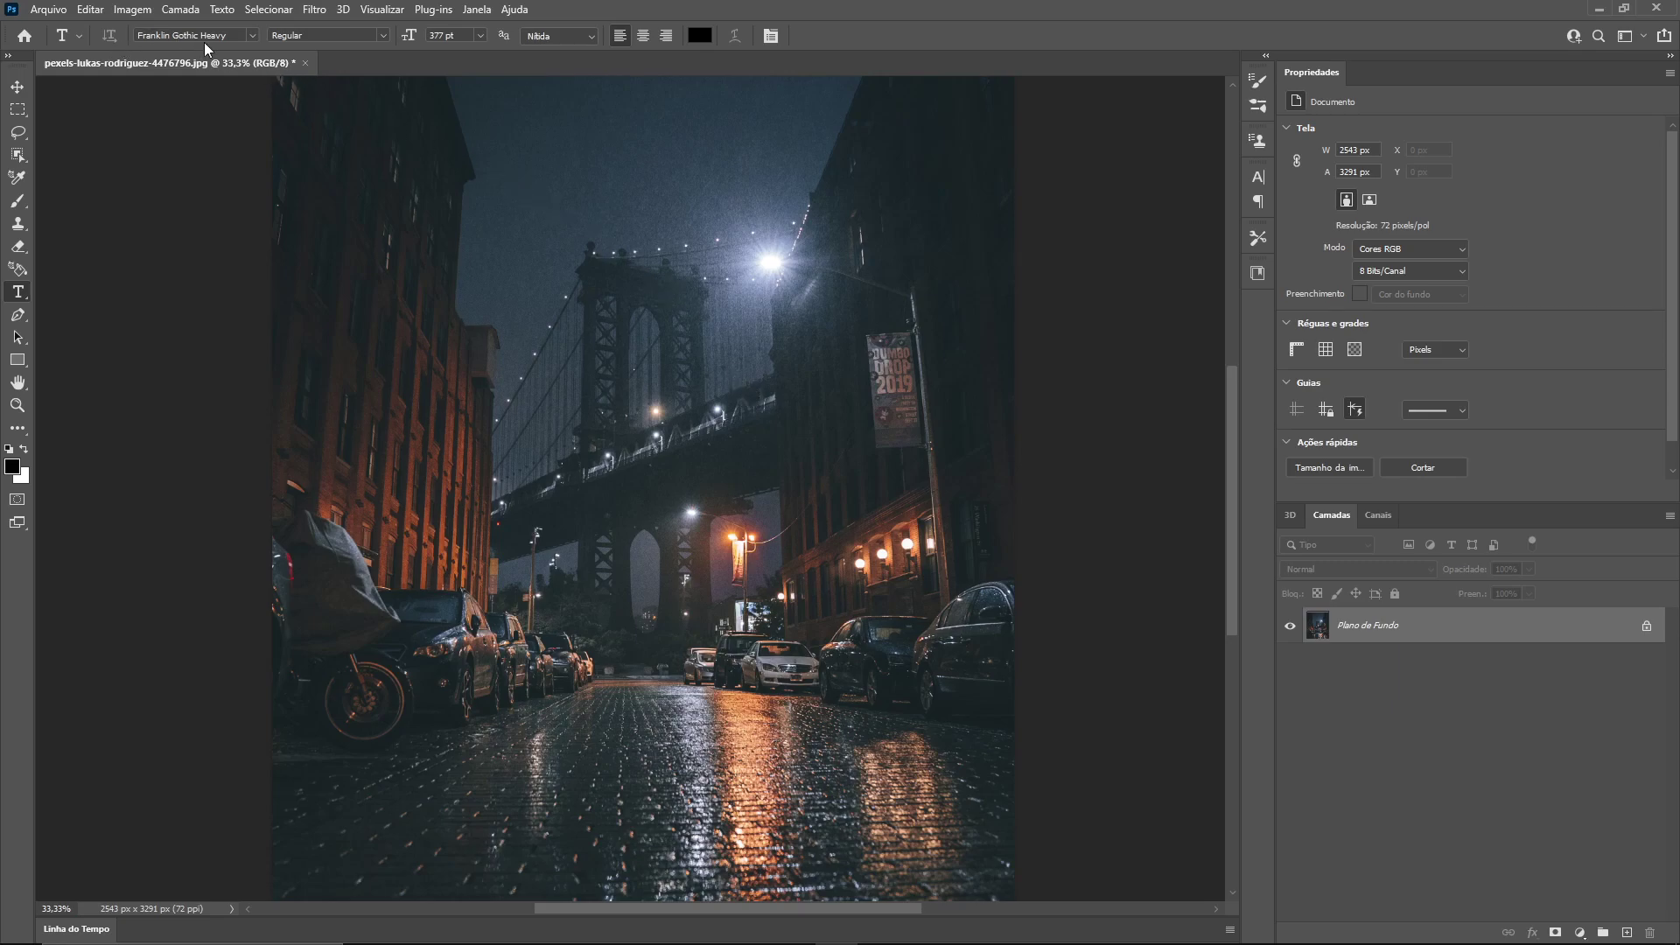
pyautogui.click(615, 670)
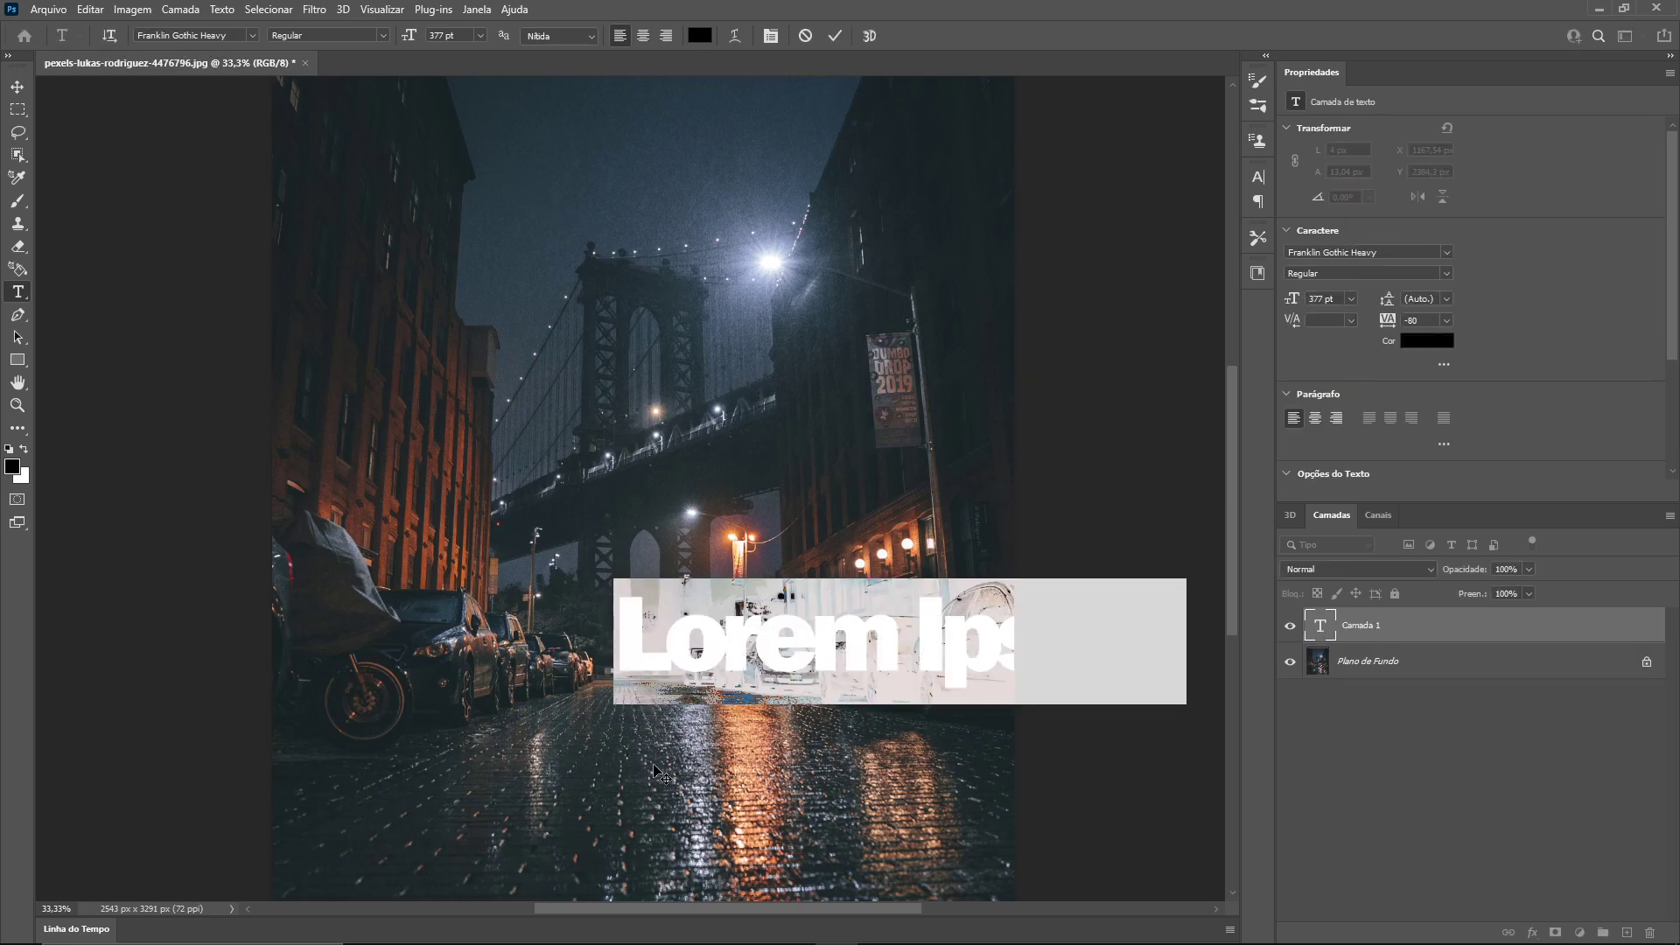
pyautogui.write('3D')
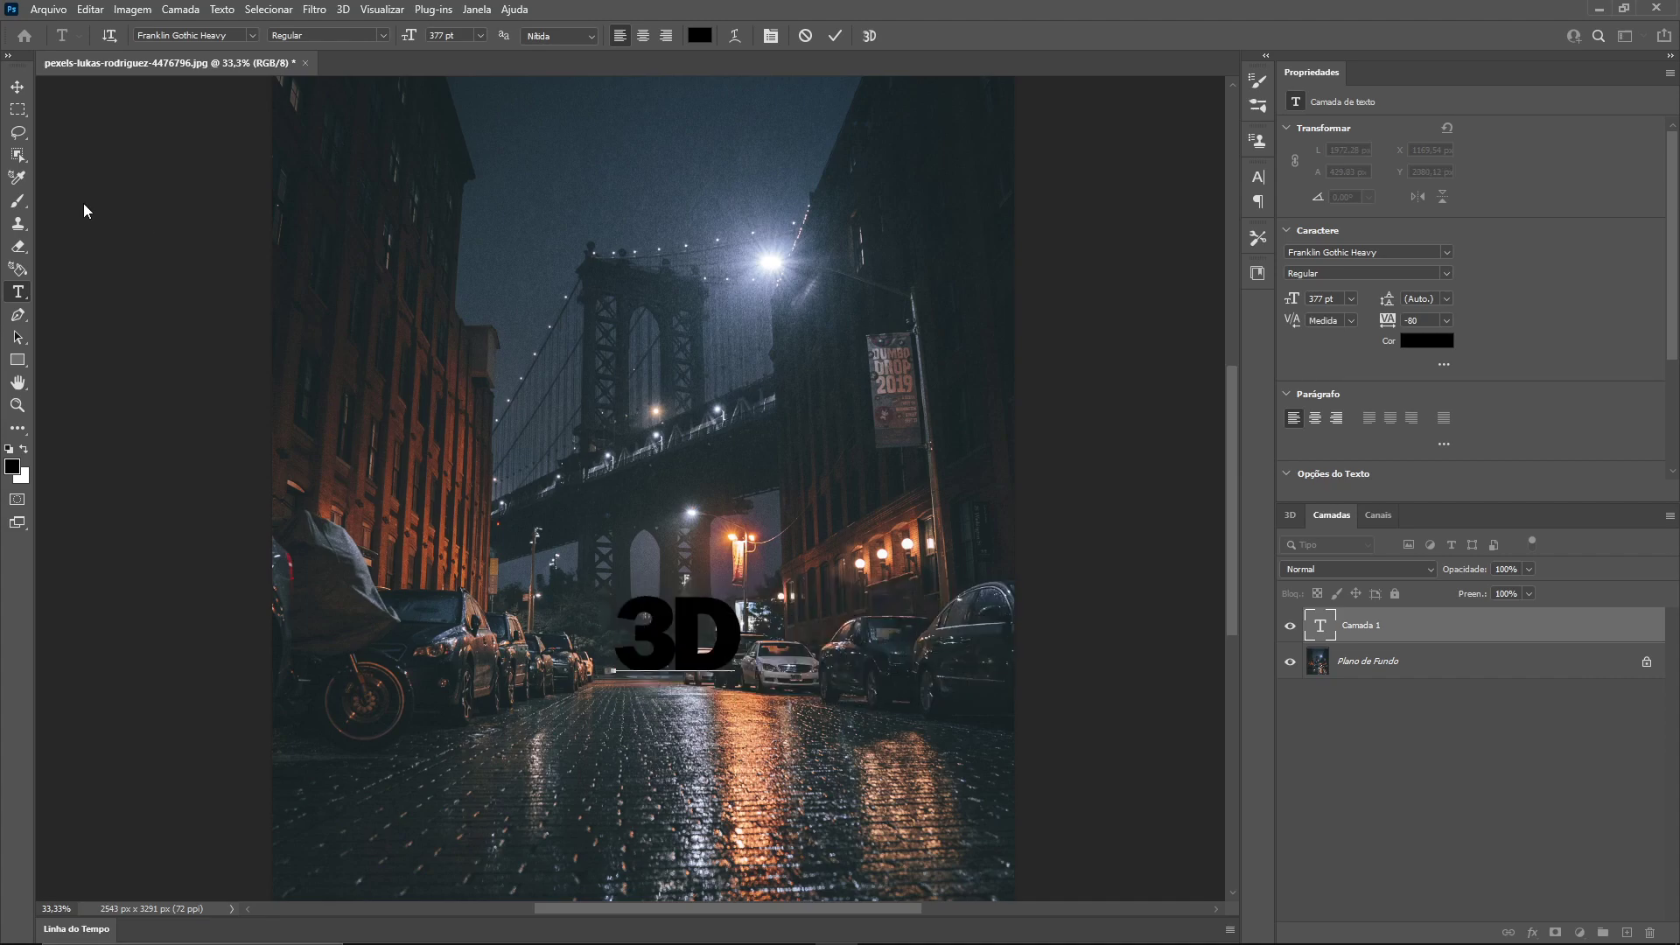
pyautogui.click(17, 87)
pyautogui.moveTo(411, 569); pyautogui.dragTo(416, 573)
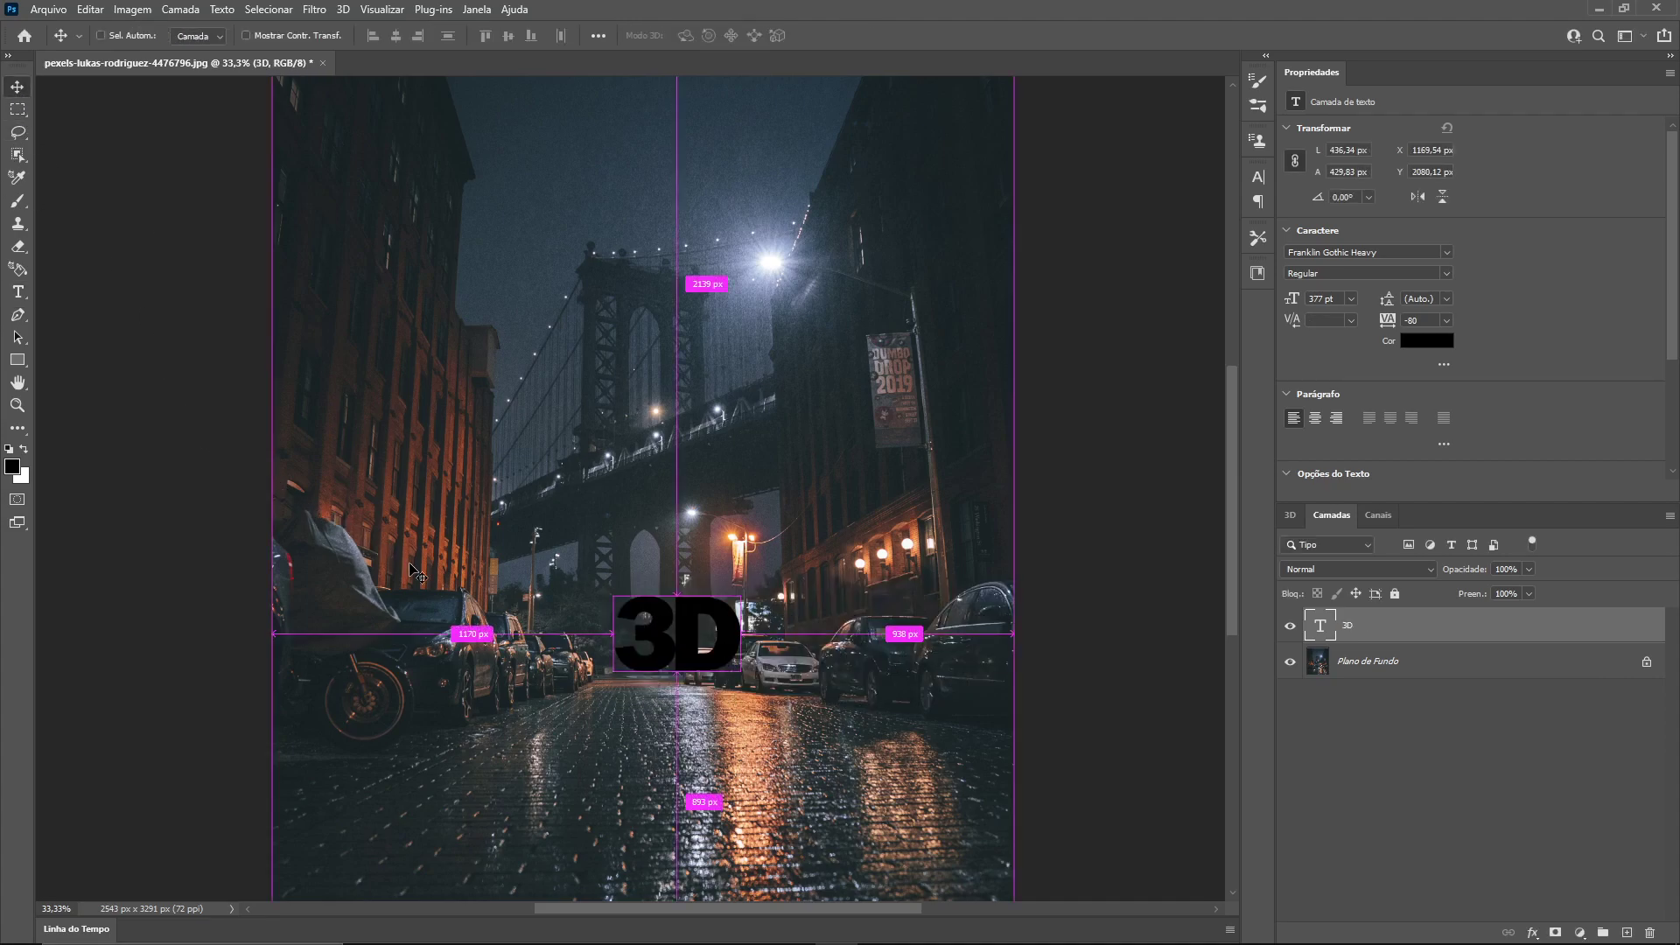
pyautogui.press('t')
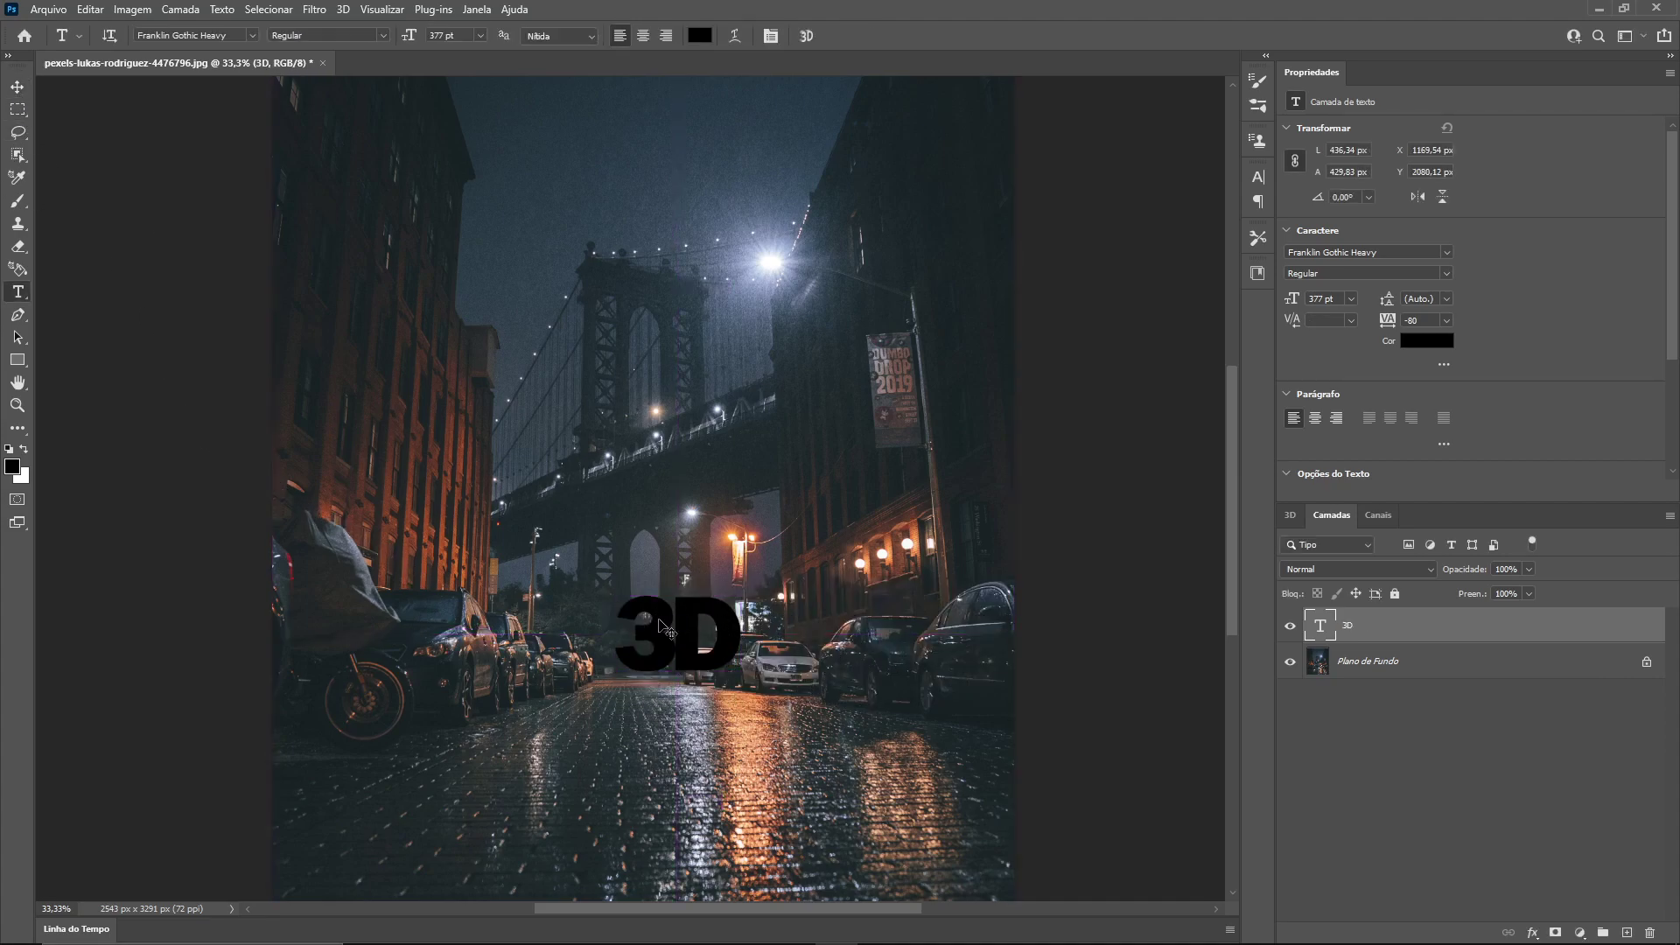
# Step: Scale the '3D' text to about 245% and move it down onto the wet street
pyautogui.hotkey('ctrl', 't')
pyautogui.moveTo(744, 577); pyautogui.dragTo(916, 408)
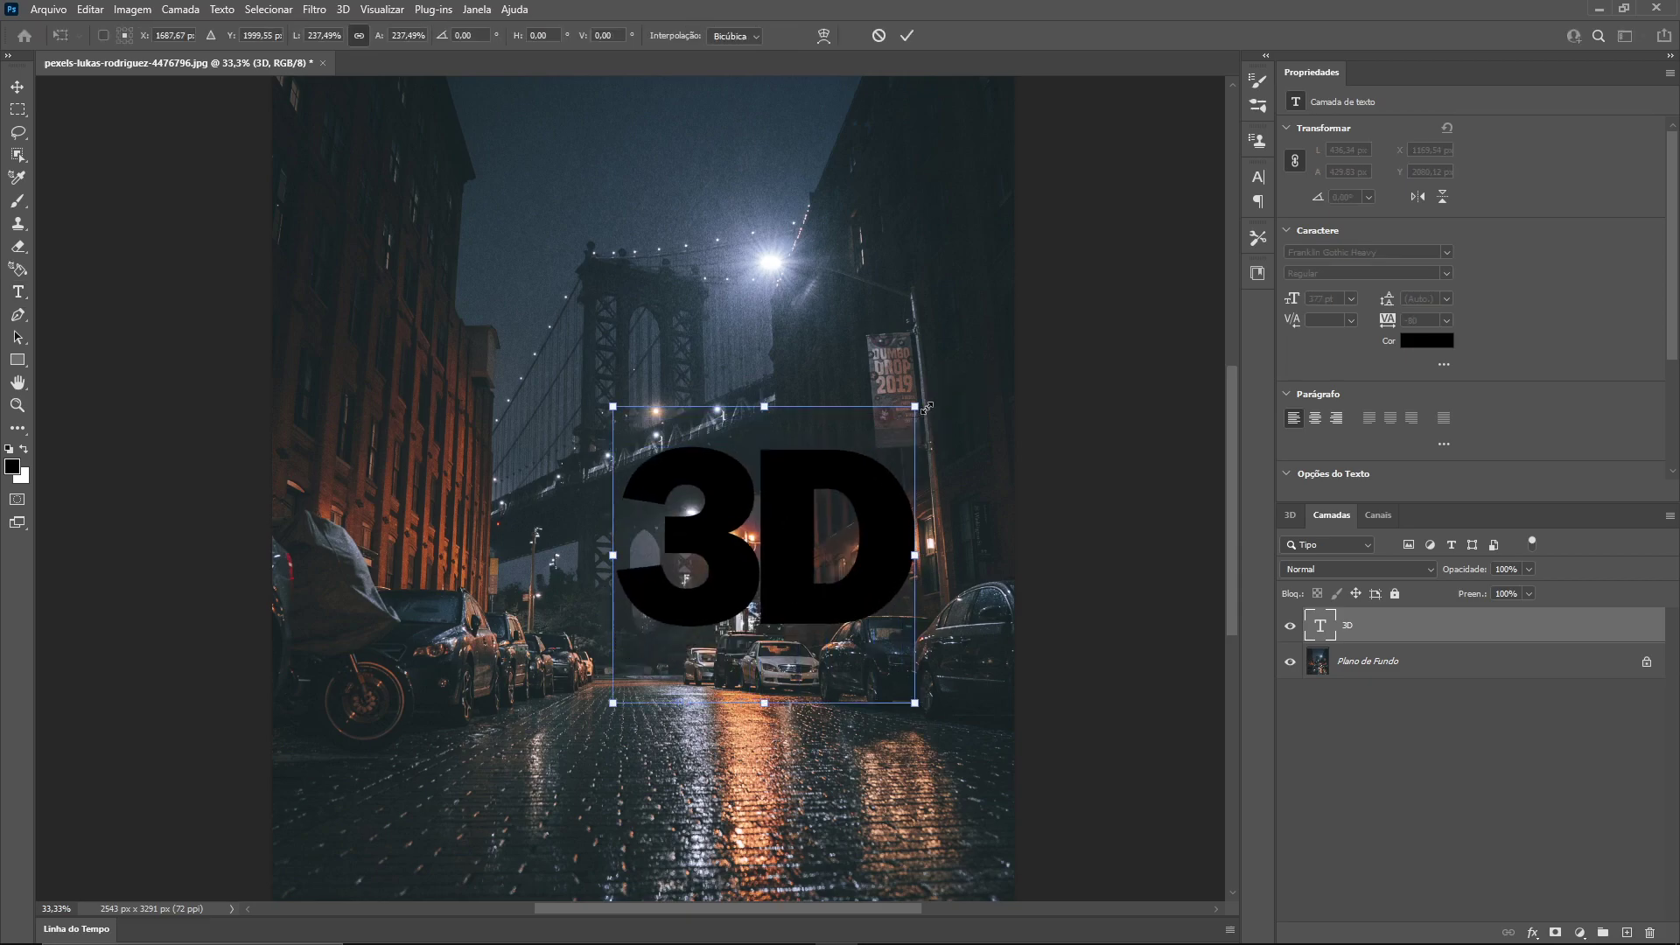
pyautogui.moveTo(826, 539); pyautogui.dragTo(722, 667)
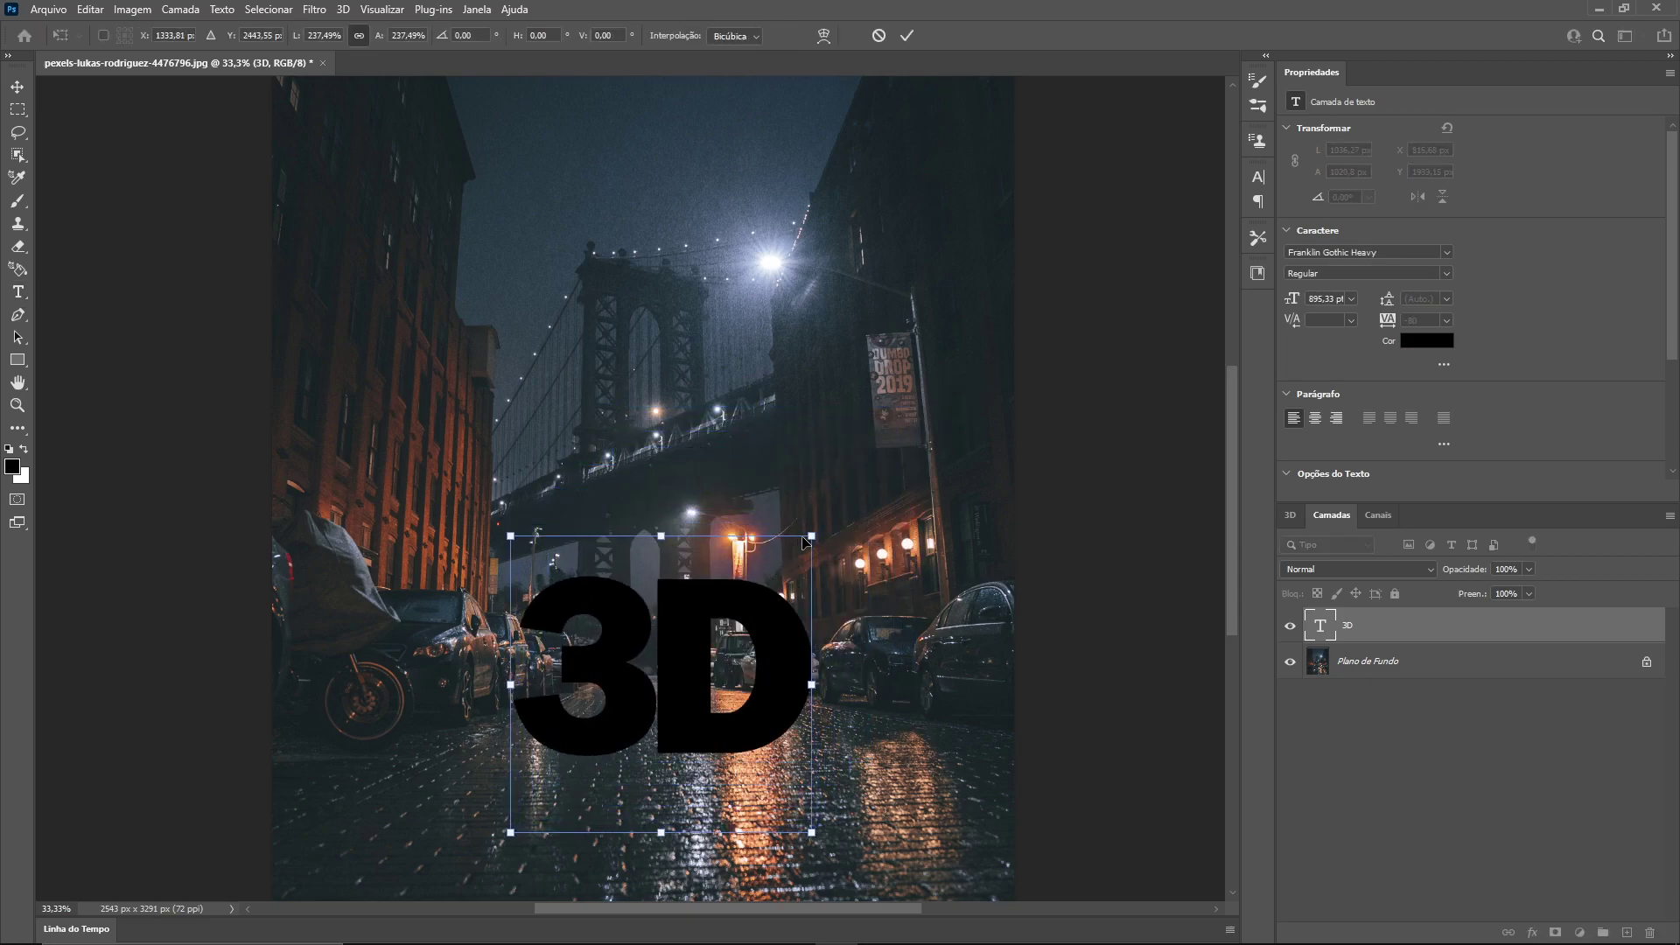
pyautogui.moveTo(814, 529); pyautogui.dragTo(822, 525)
pyautogui.press('Return')
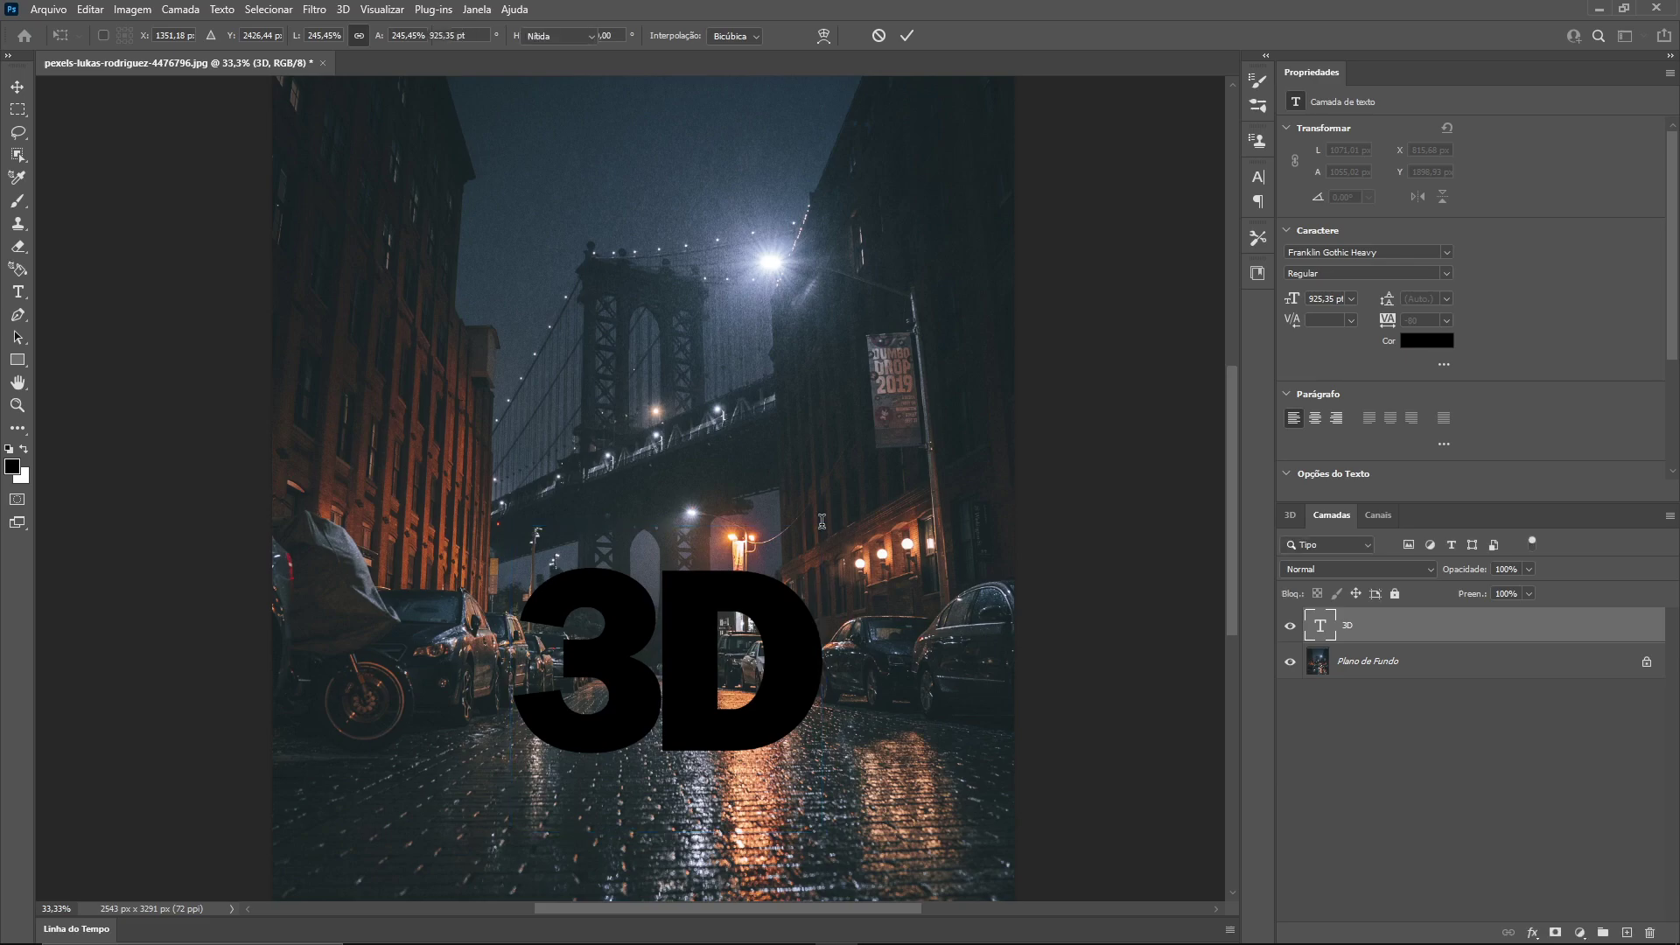
# Step: Extrude the '3D' text and apply an inflated-edge shape preset 317.86 px deep
pyautogui.click(343, 9)
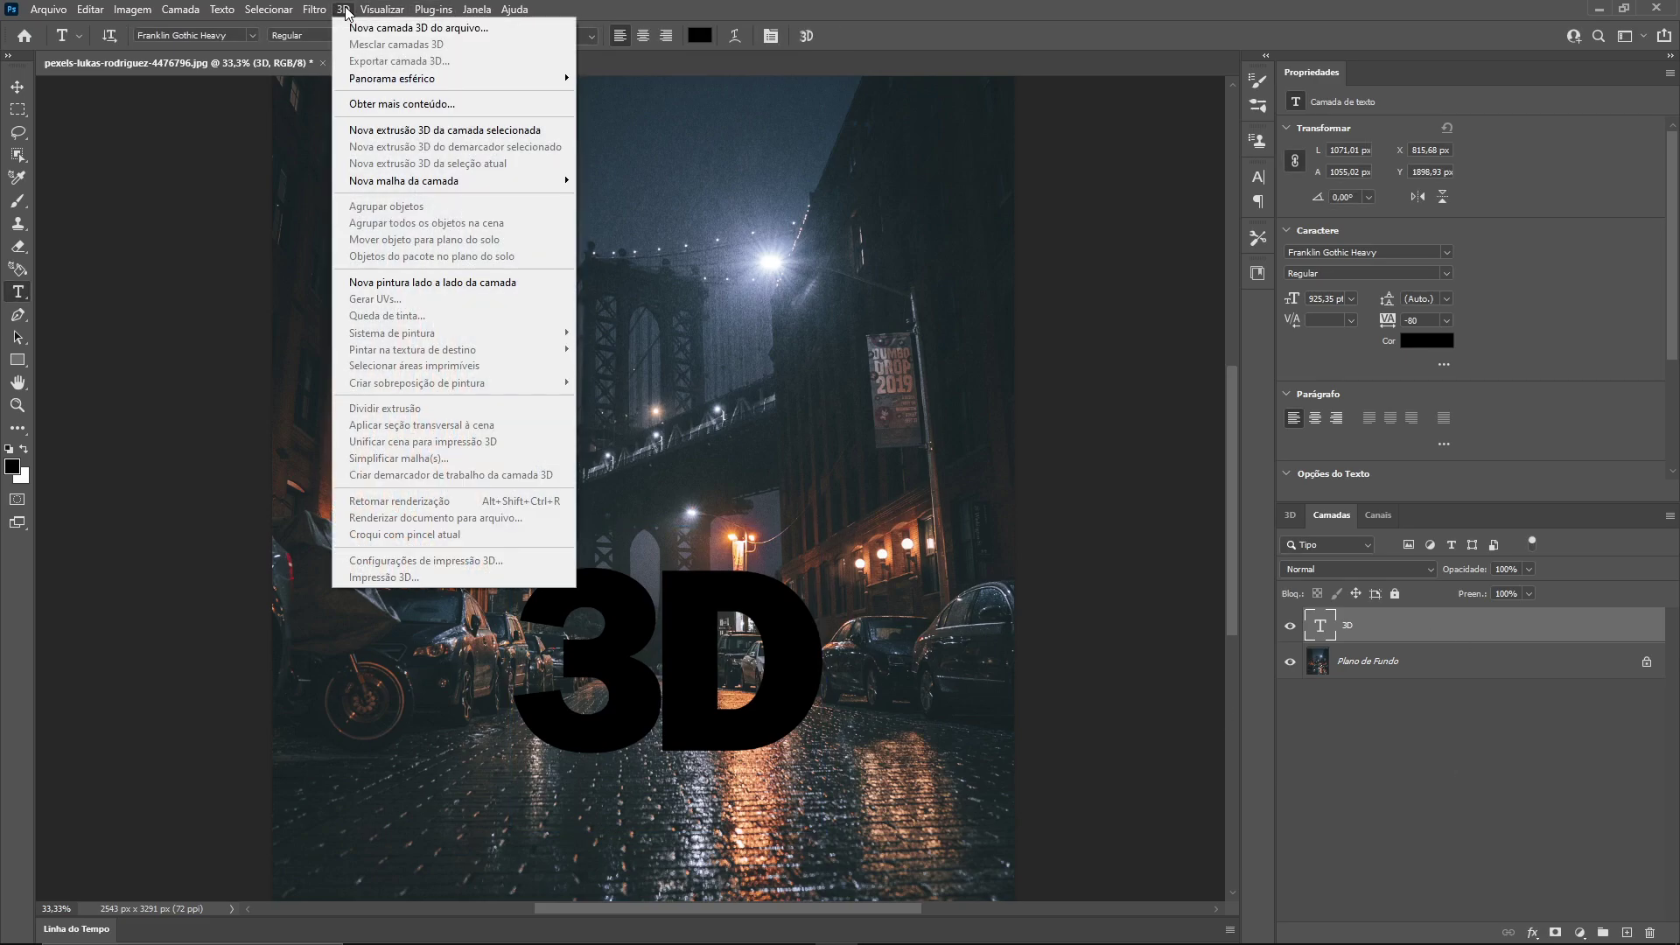
pyautogui.click(422, 131)
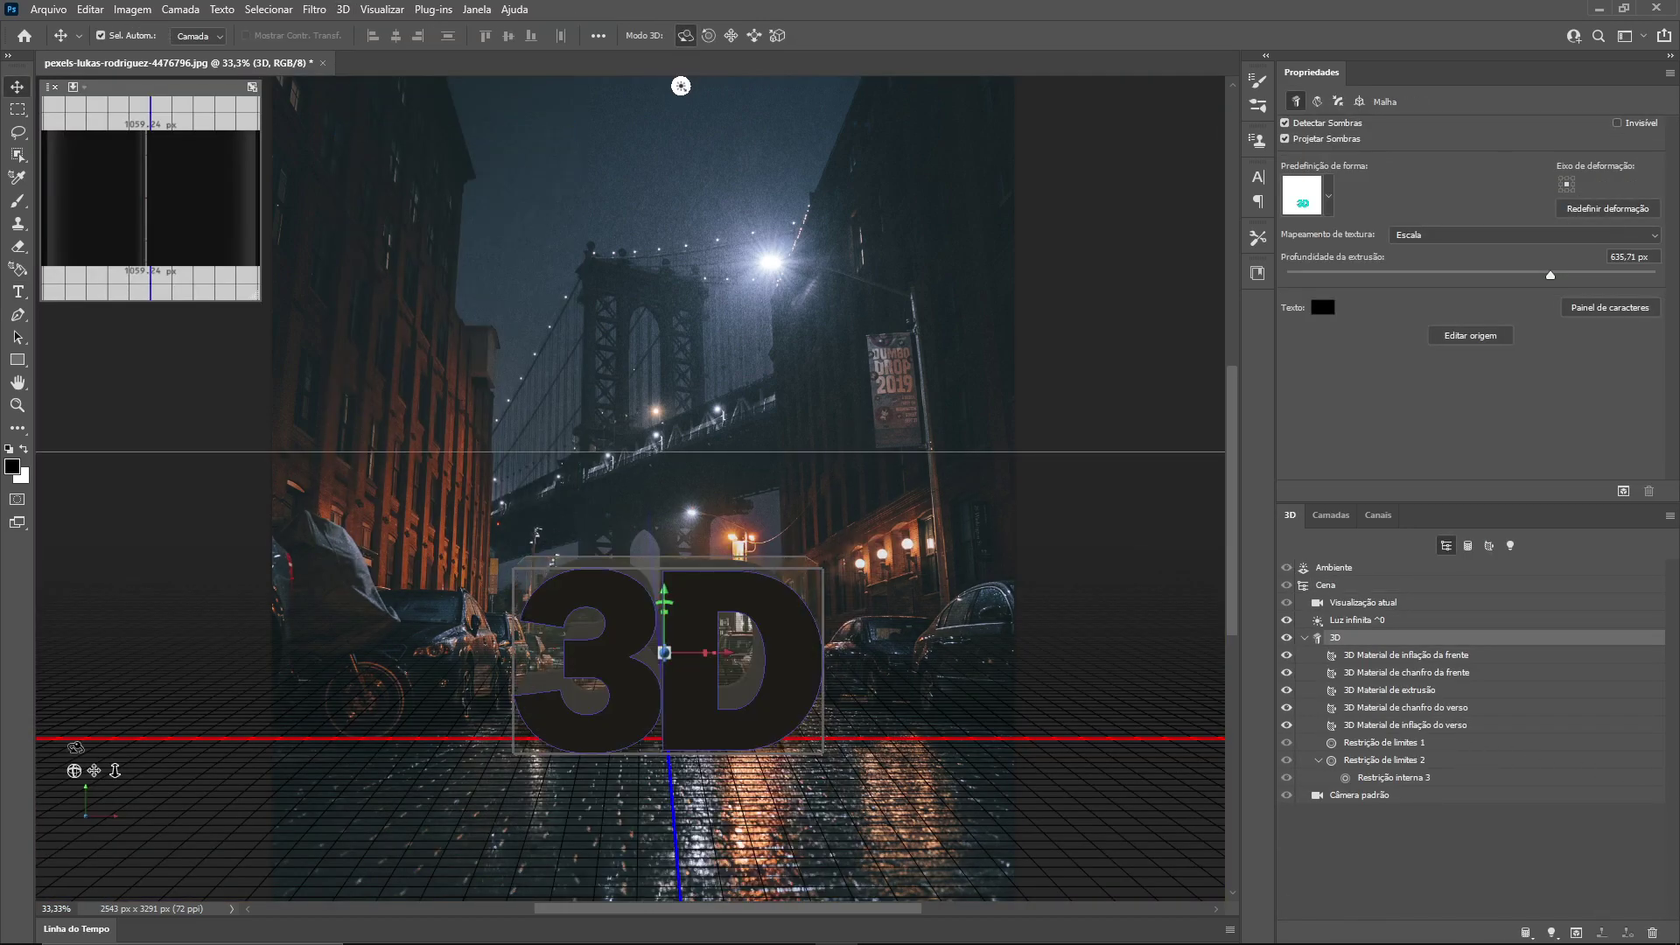
pyautogui.click(1328, 204)
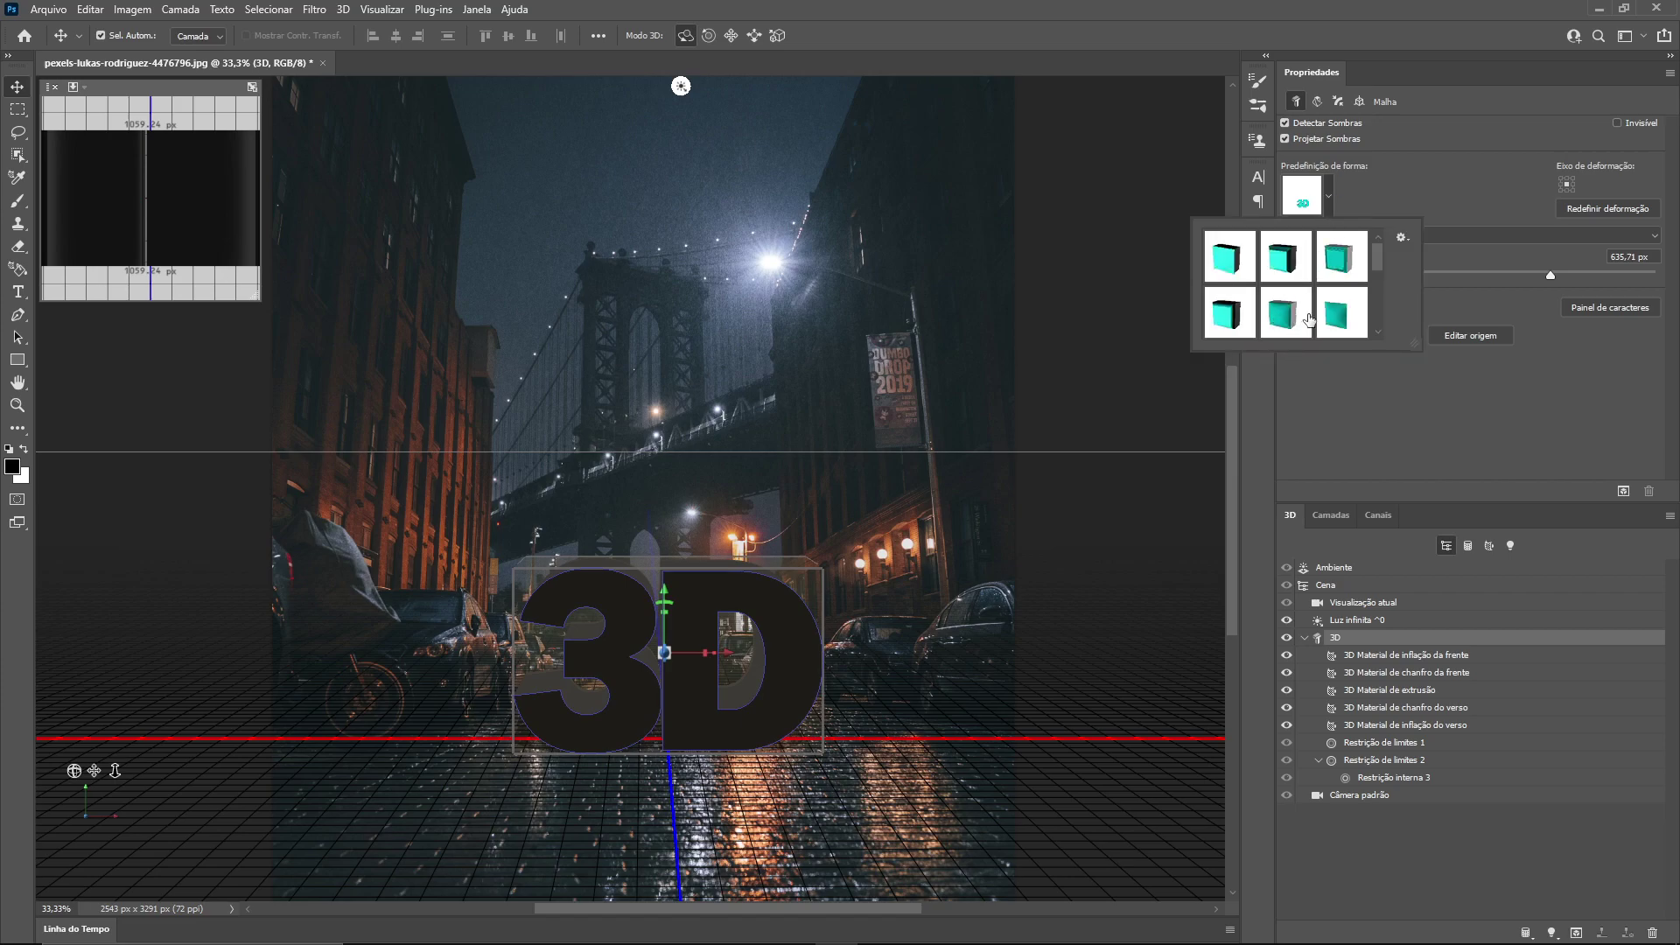
pyautogui.click(1335, 319)
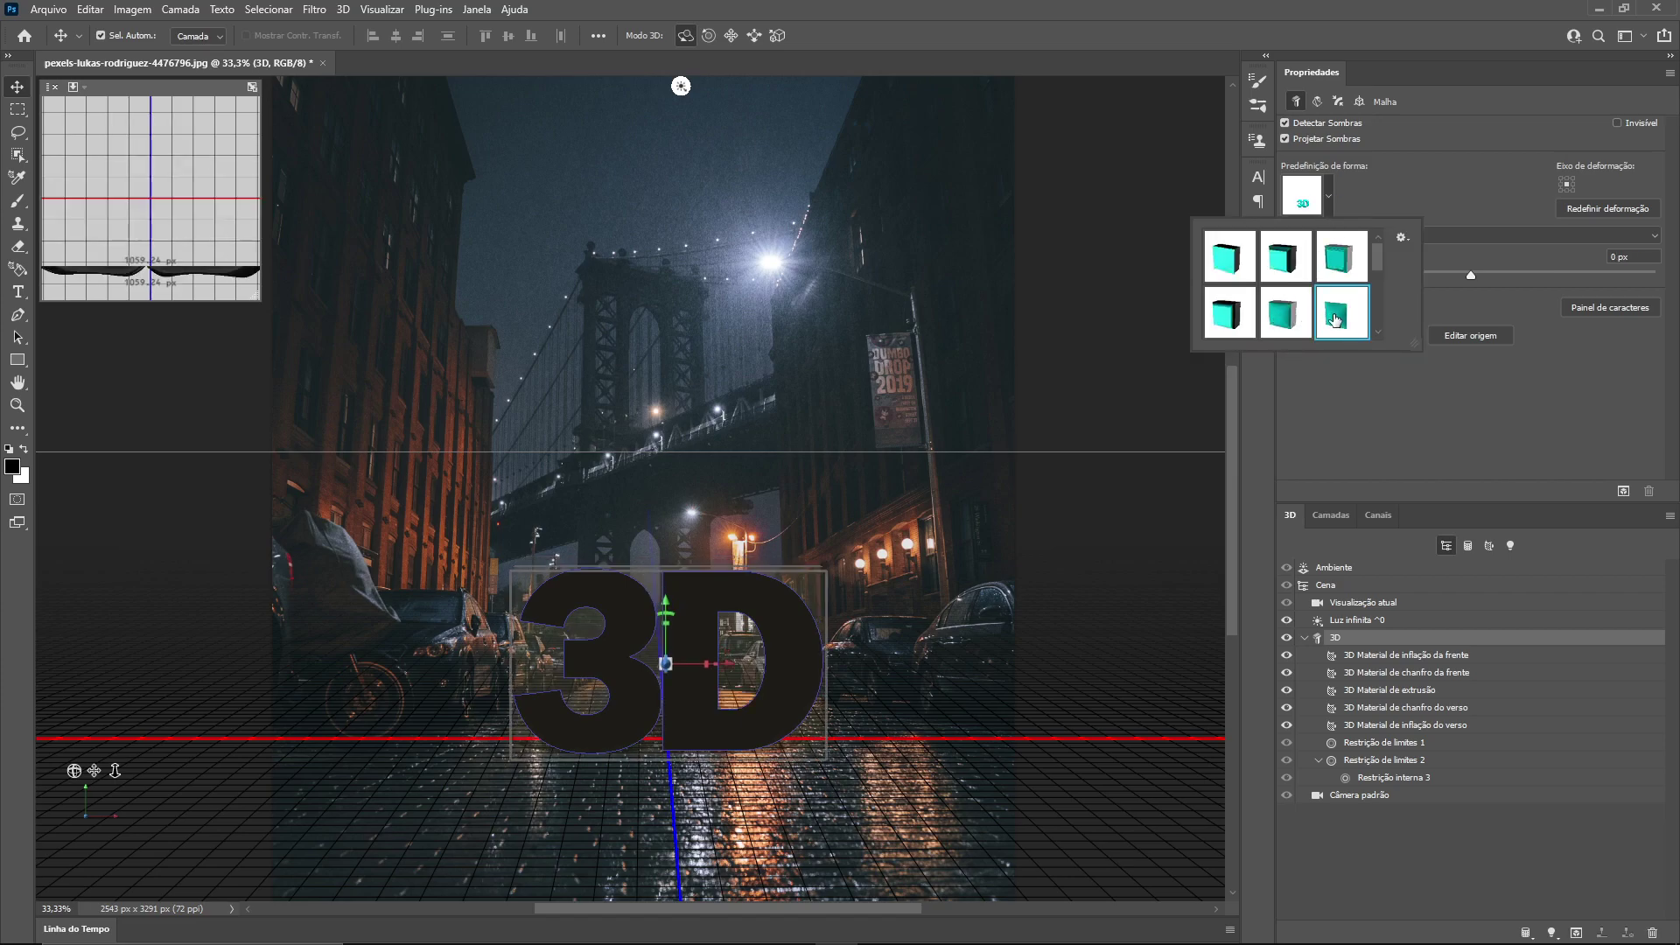
pyautogui.click(1286, 320)
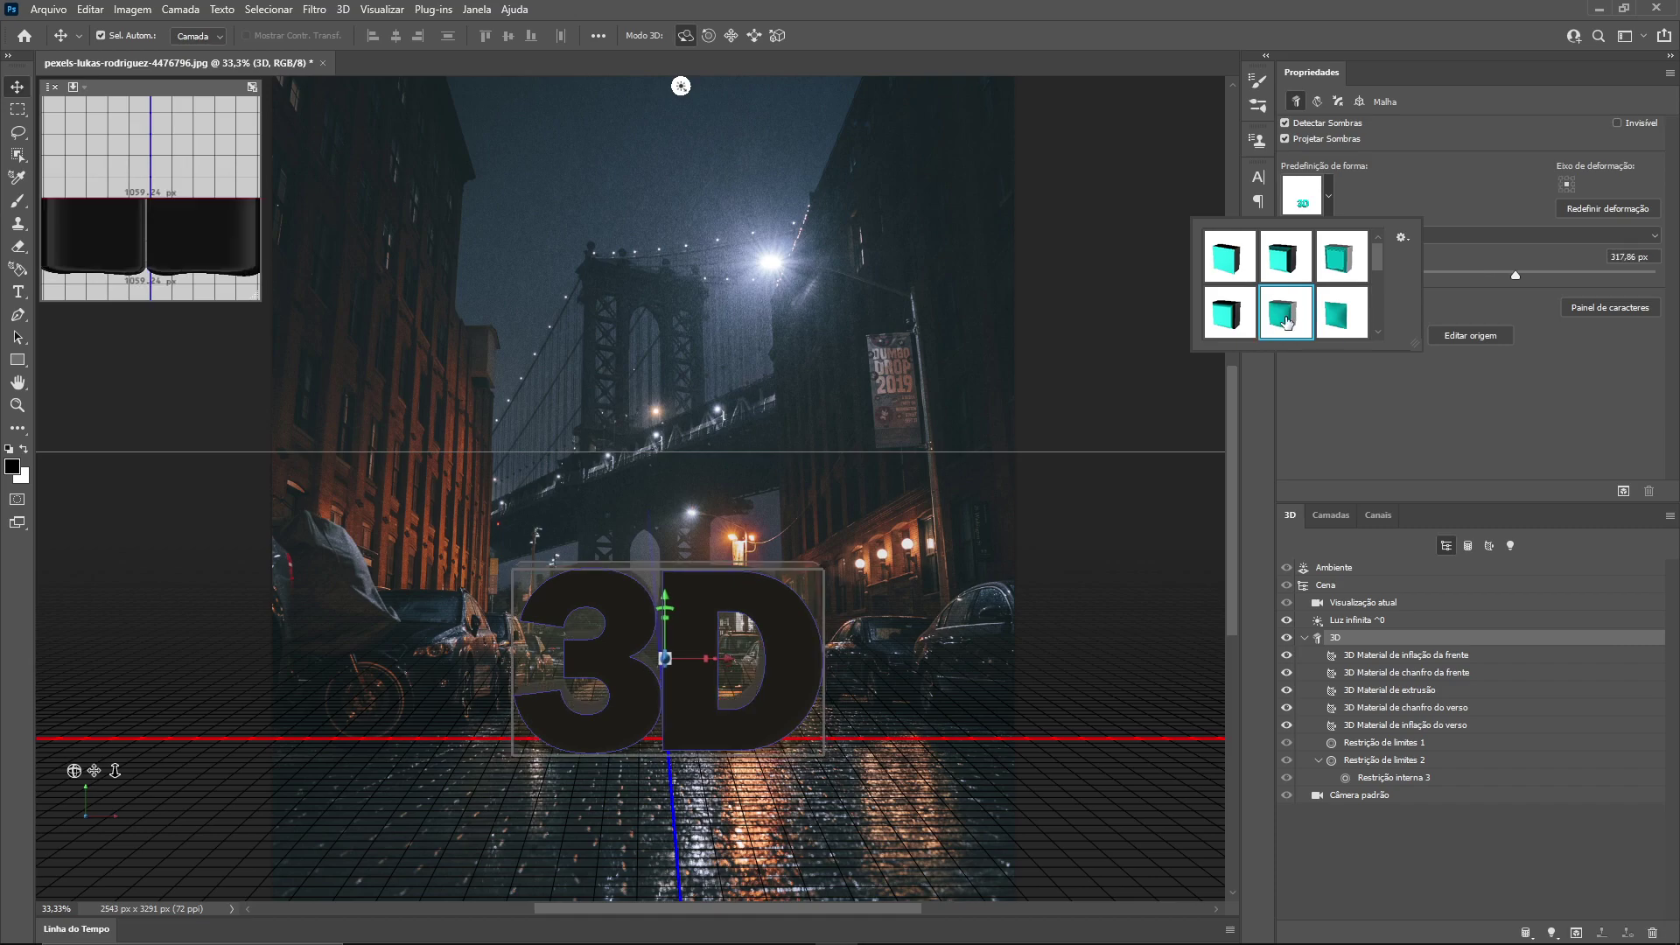
pyautogui.click(1448, 658)
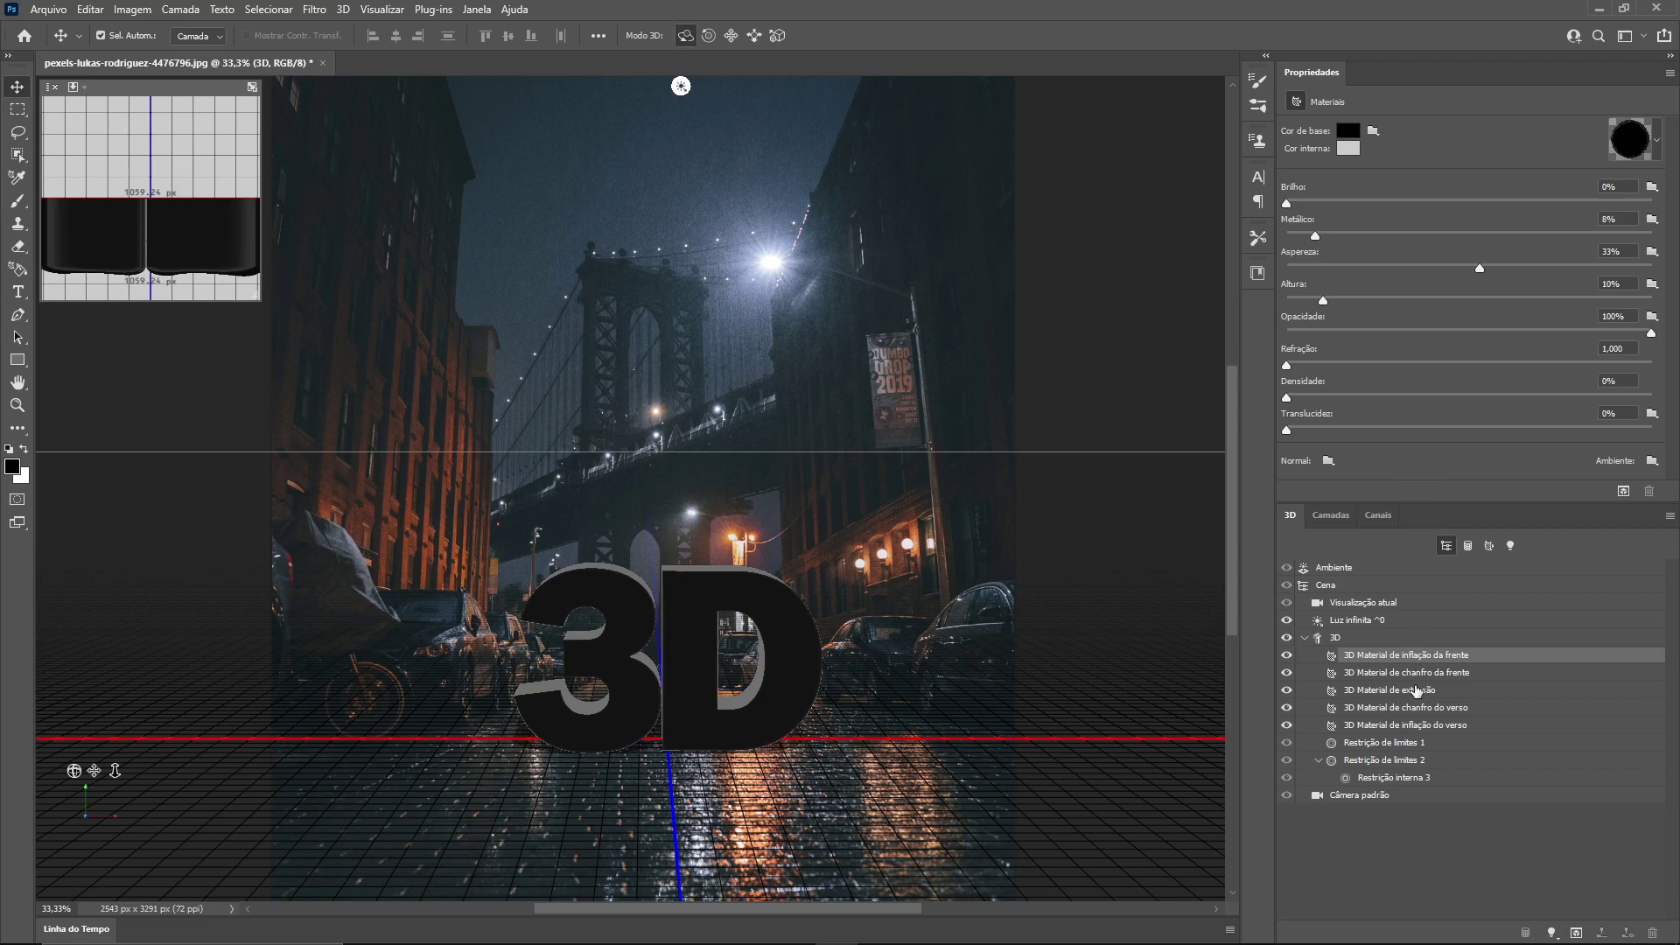
# Step: Set all five text materials to about 49% Metallic and 0% Roughness
pyautogui.keyDown('shift'); pyautogui.click(1399, 729); pyautogui.keyUp('shift')
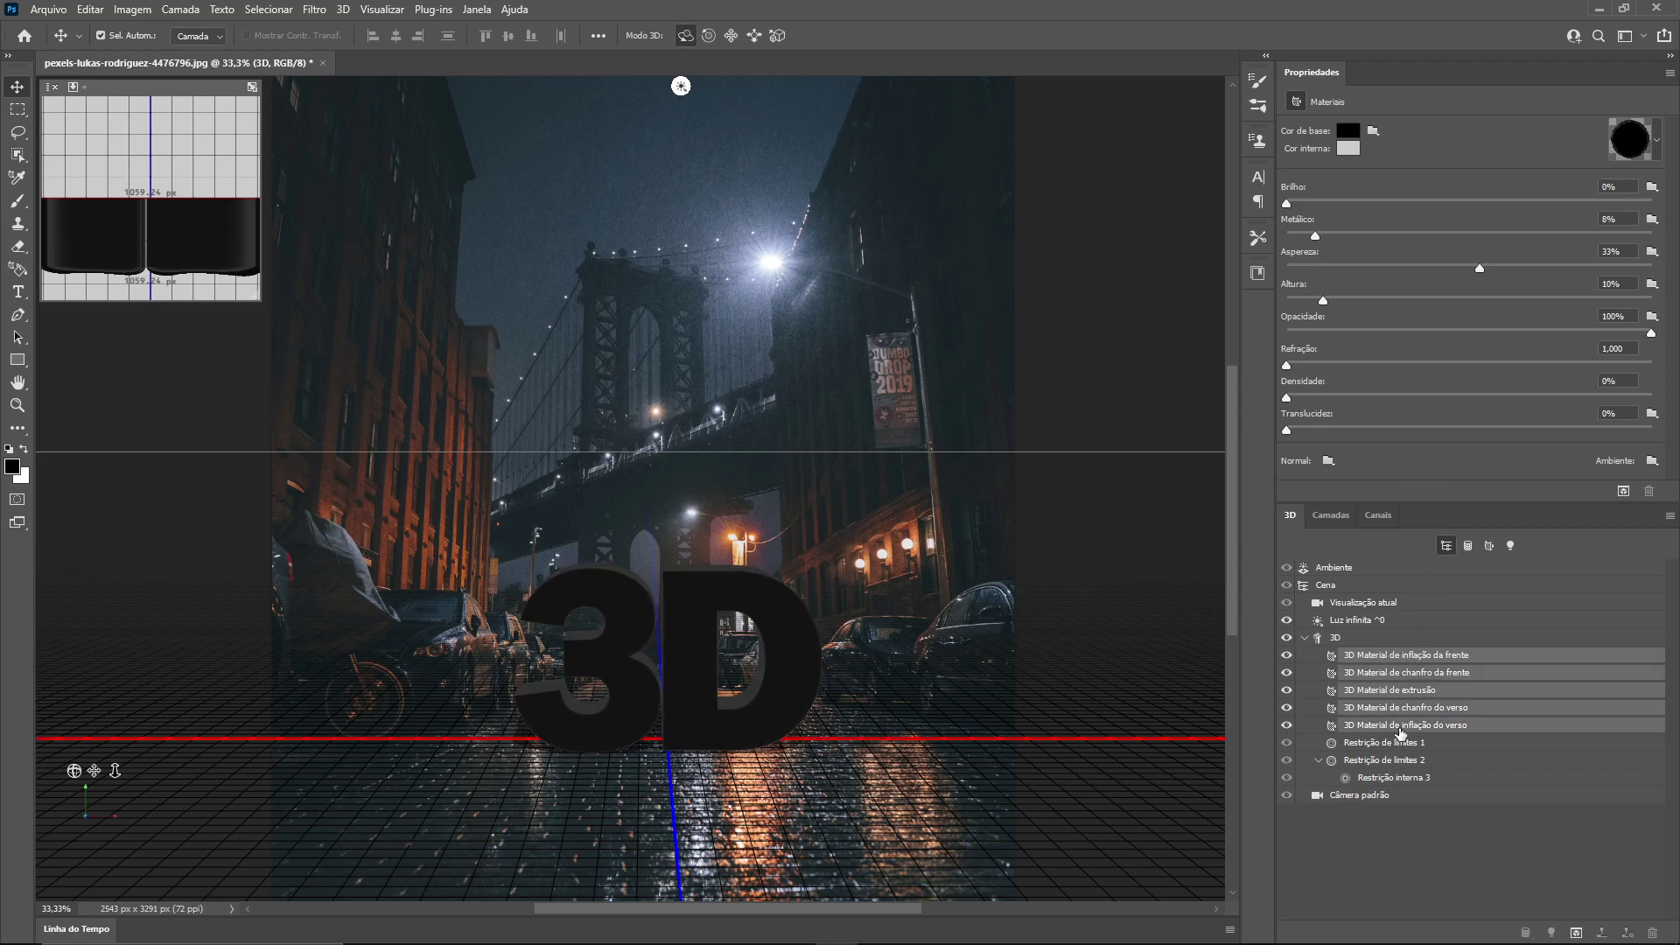
pyautogui.click(1466, 235)
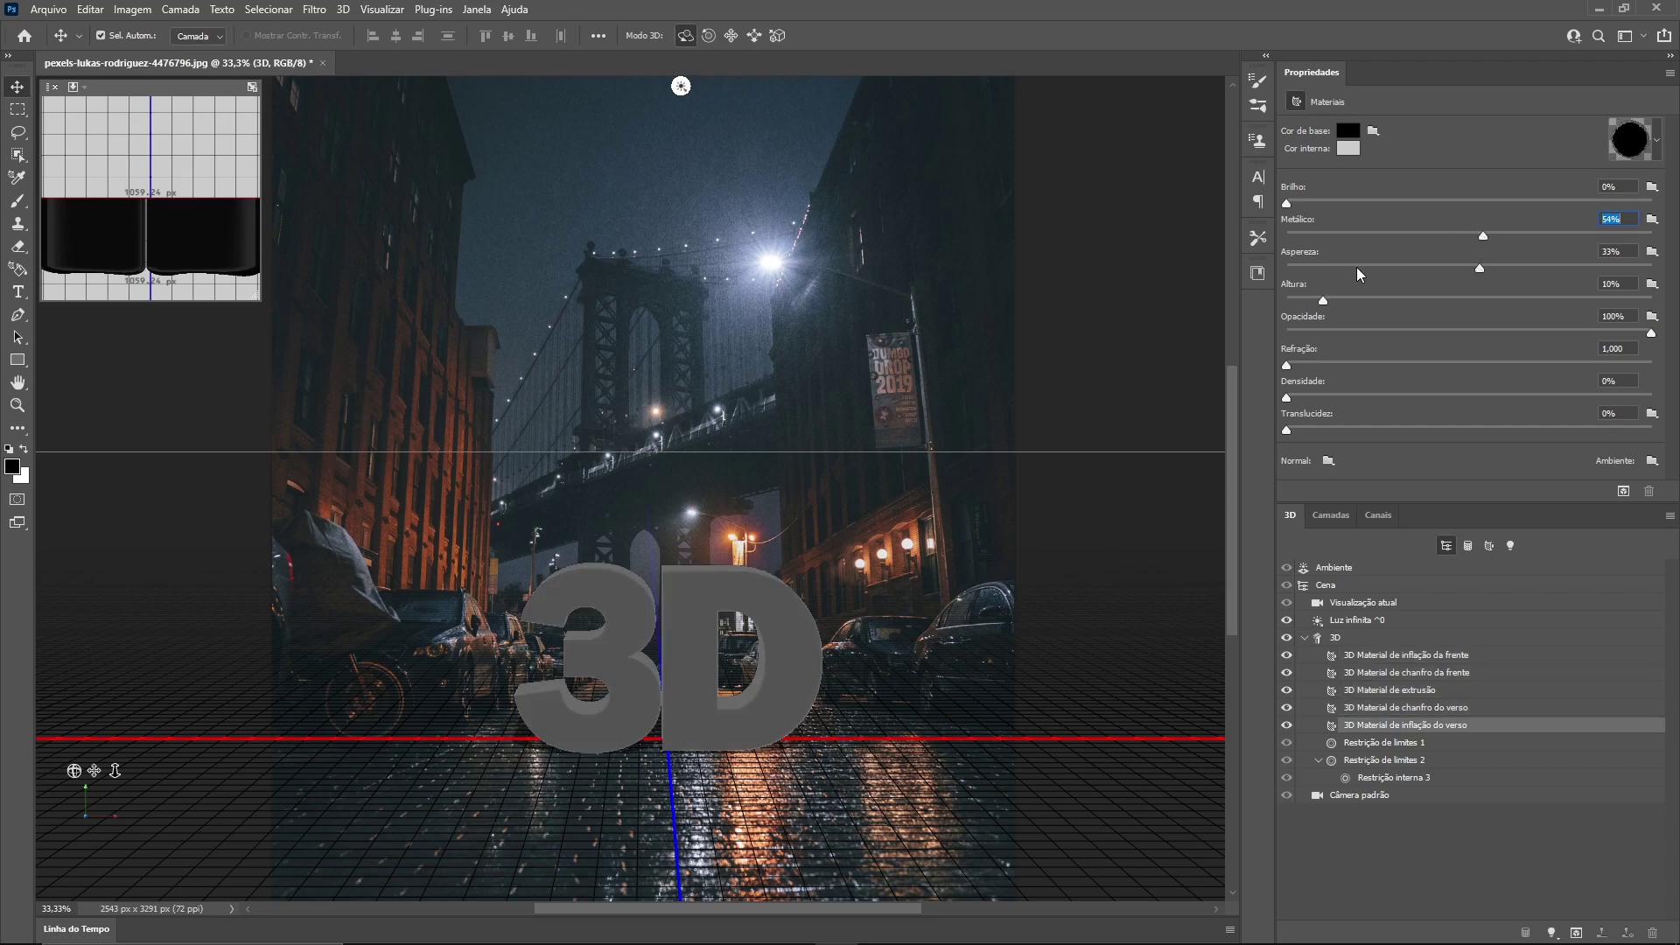
pyautogui.moveTo(1477, 267); pyautogui.dragTo(1264, 268)
pyautogui.click(1398, 661)
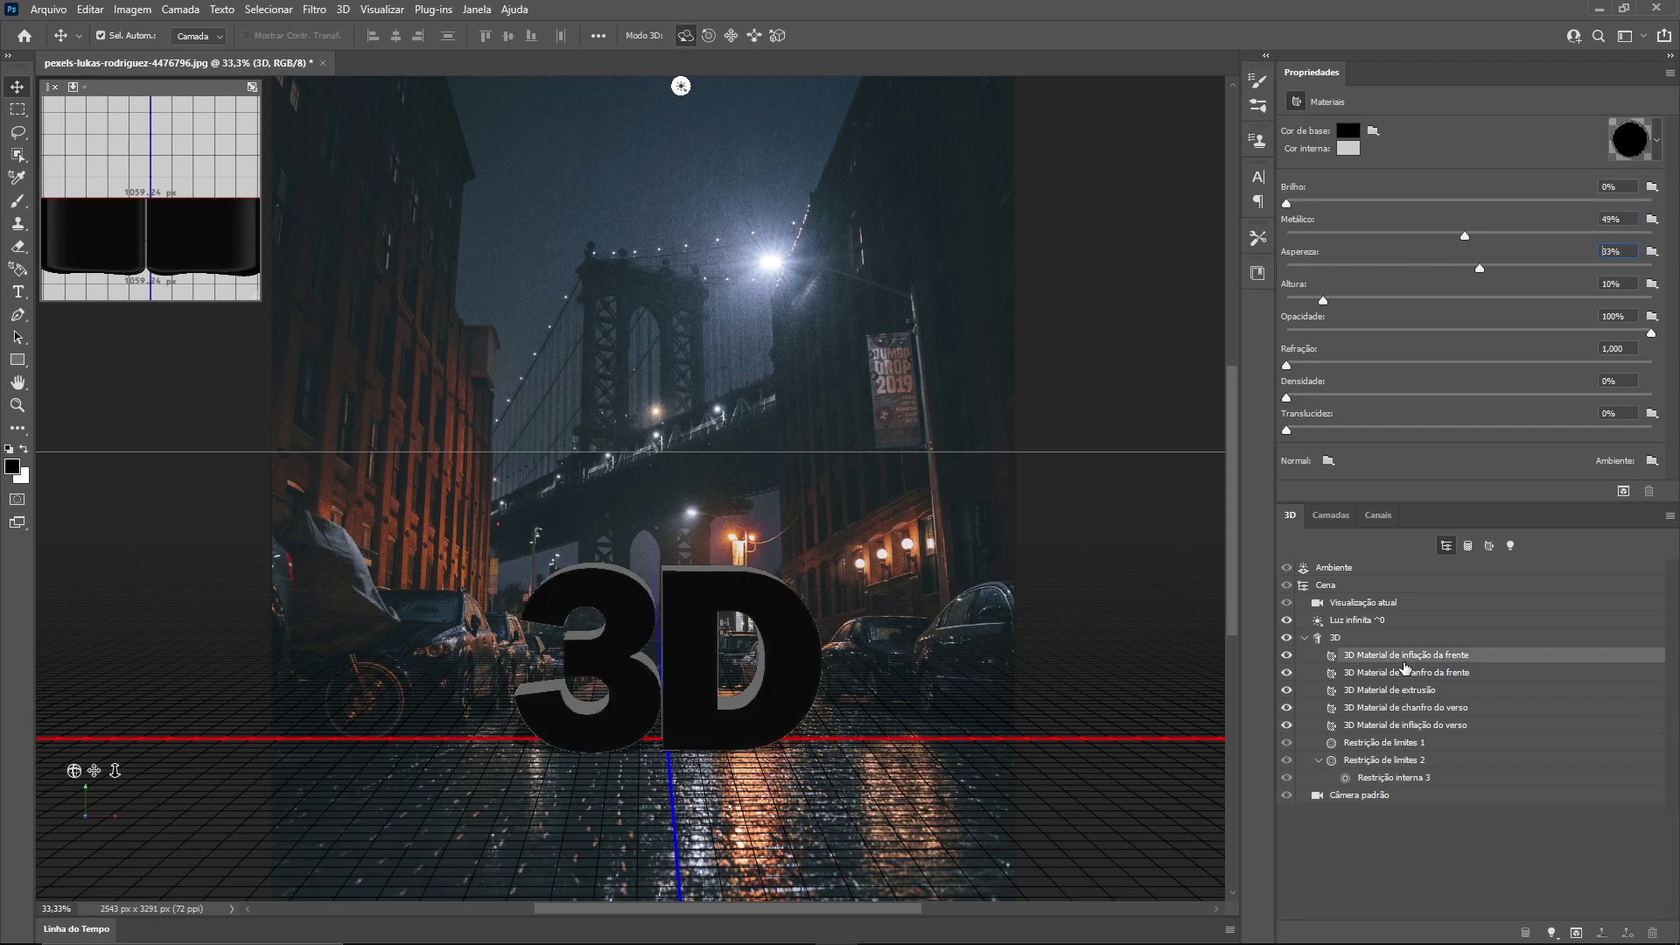
pyautogui.keyDown('shift'); pyautogui.click(1410, 727); pyautogui.keyUp('shift')
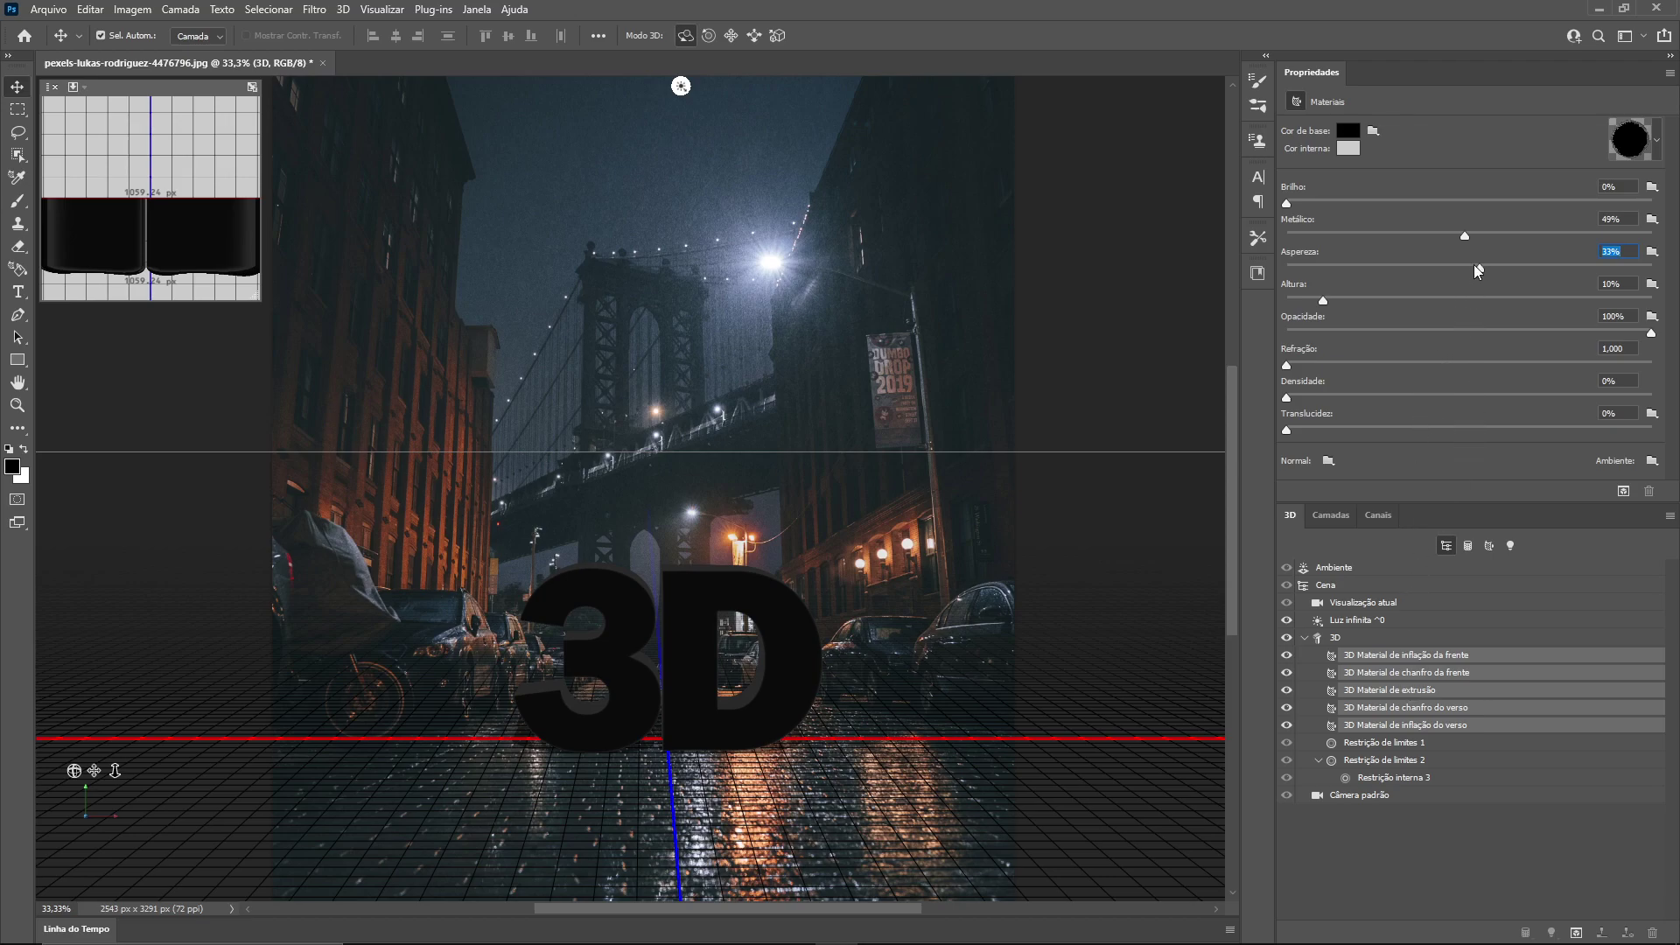
pyautogui.moveTo(1479, 267); pyautogui.dragTo(1273, 263)
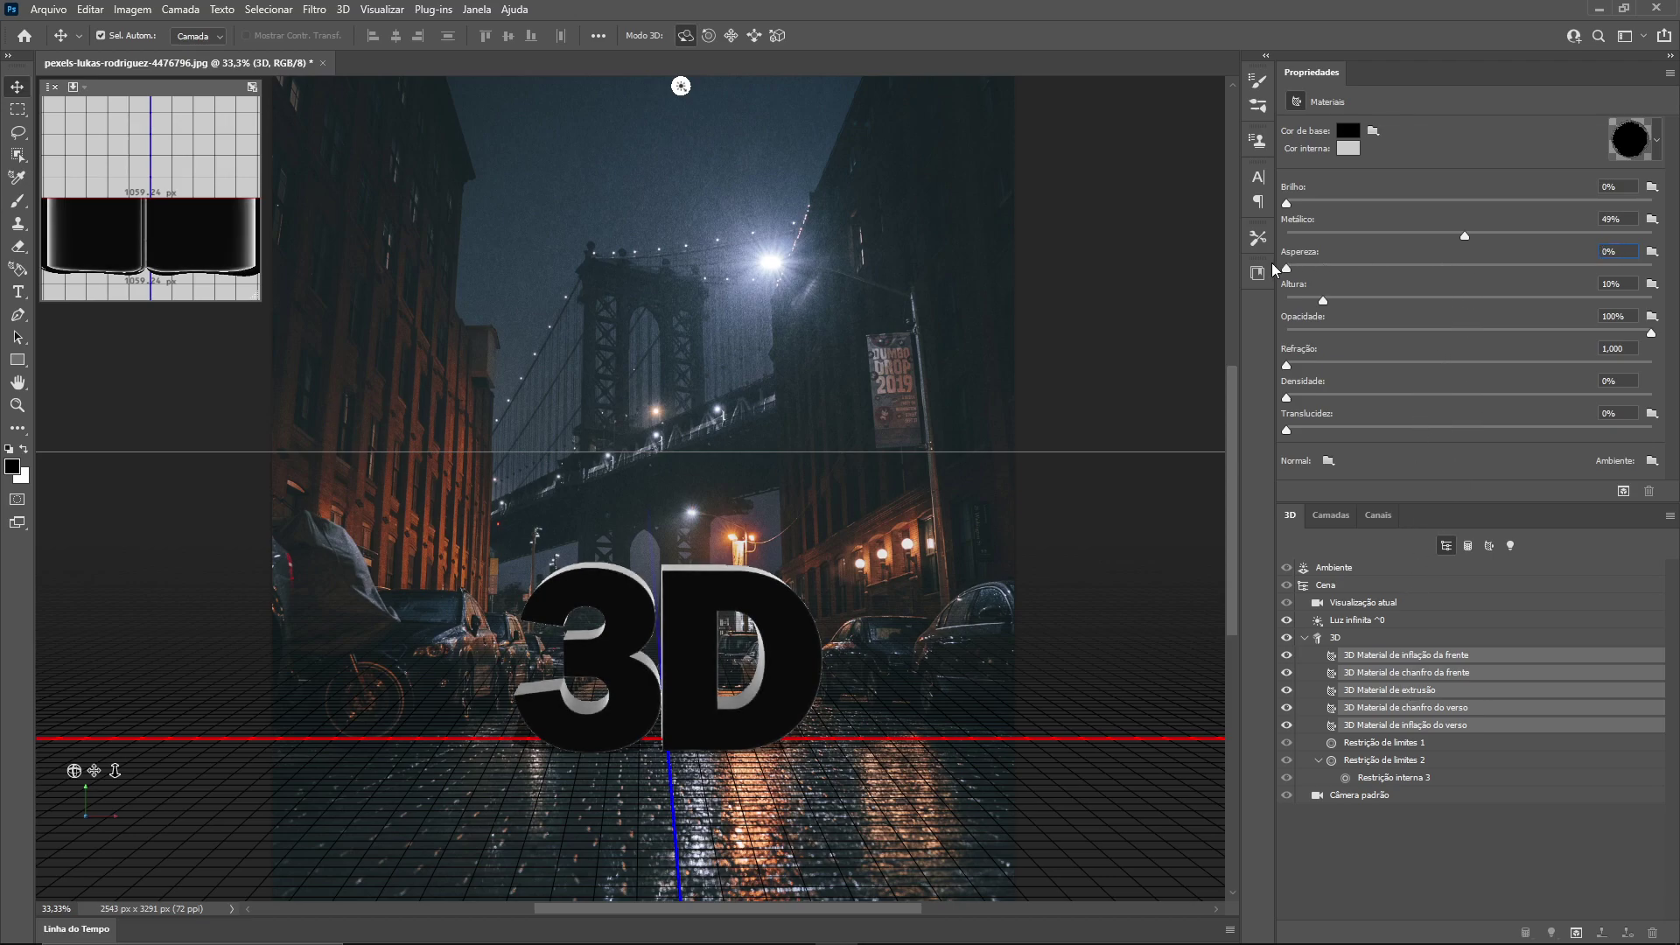
pyautogui.moveTo(1465, 236); pyautogui.dragTo(1482, 235)
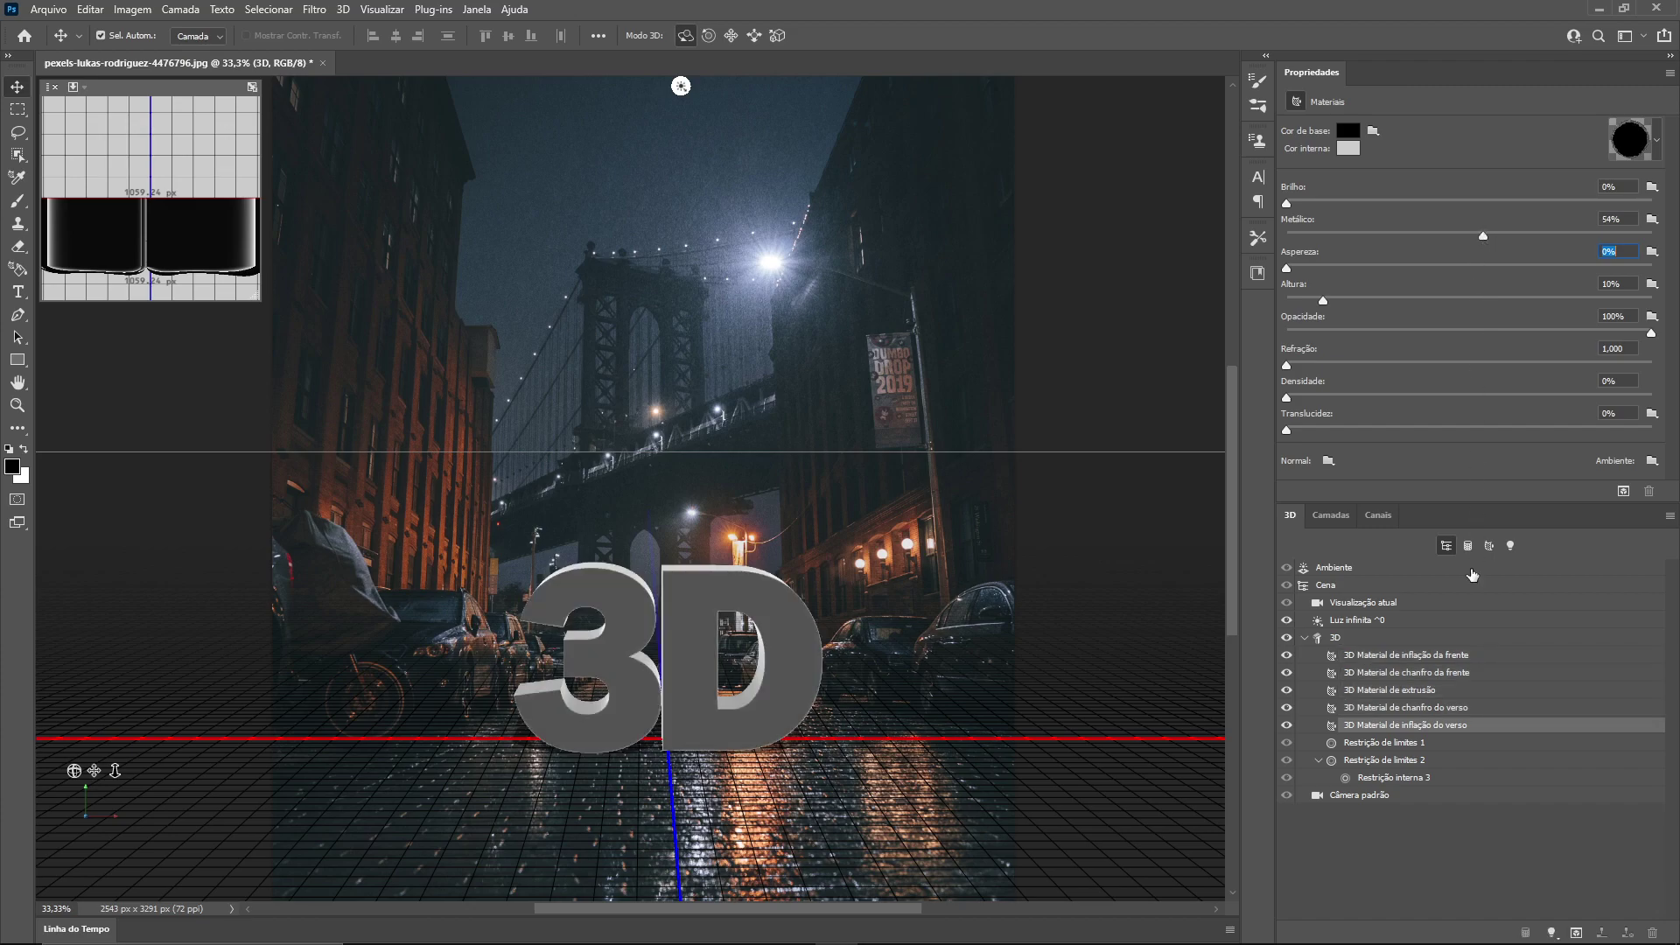
pyautogui.click(1386, 658)
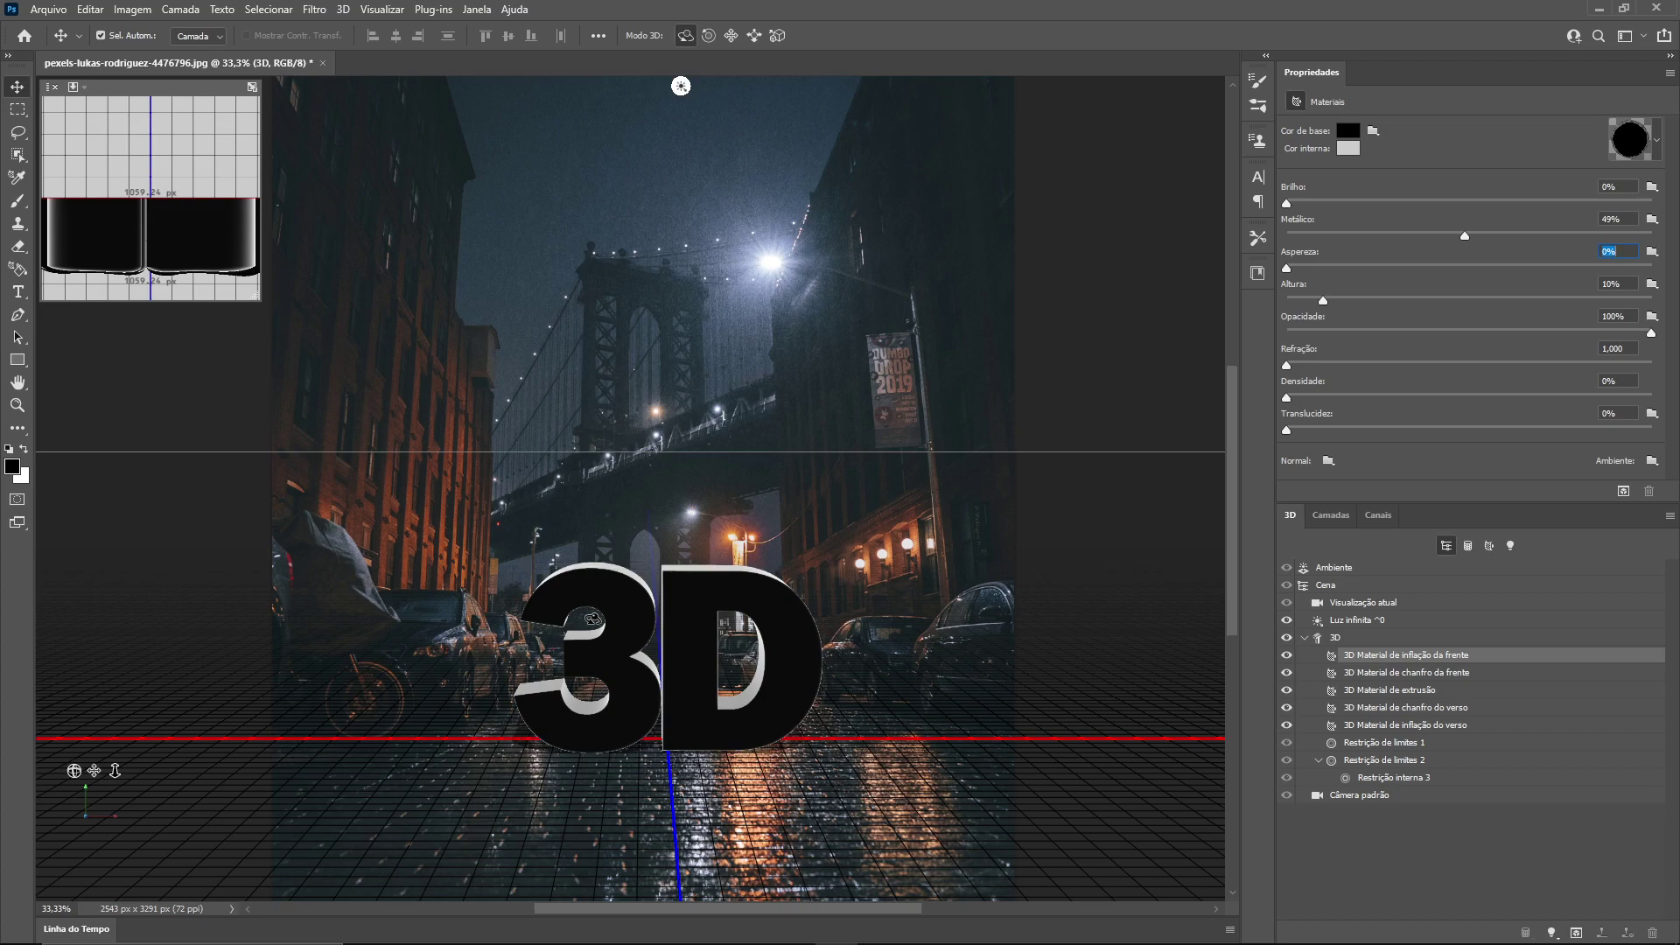
pyautogui.click(1466, 640)
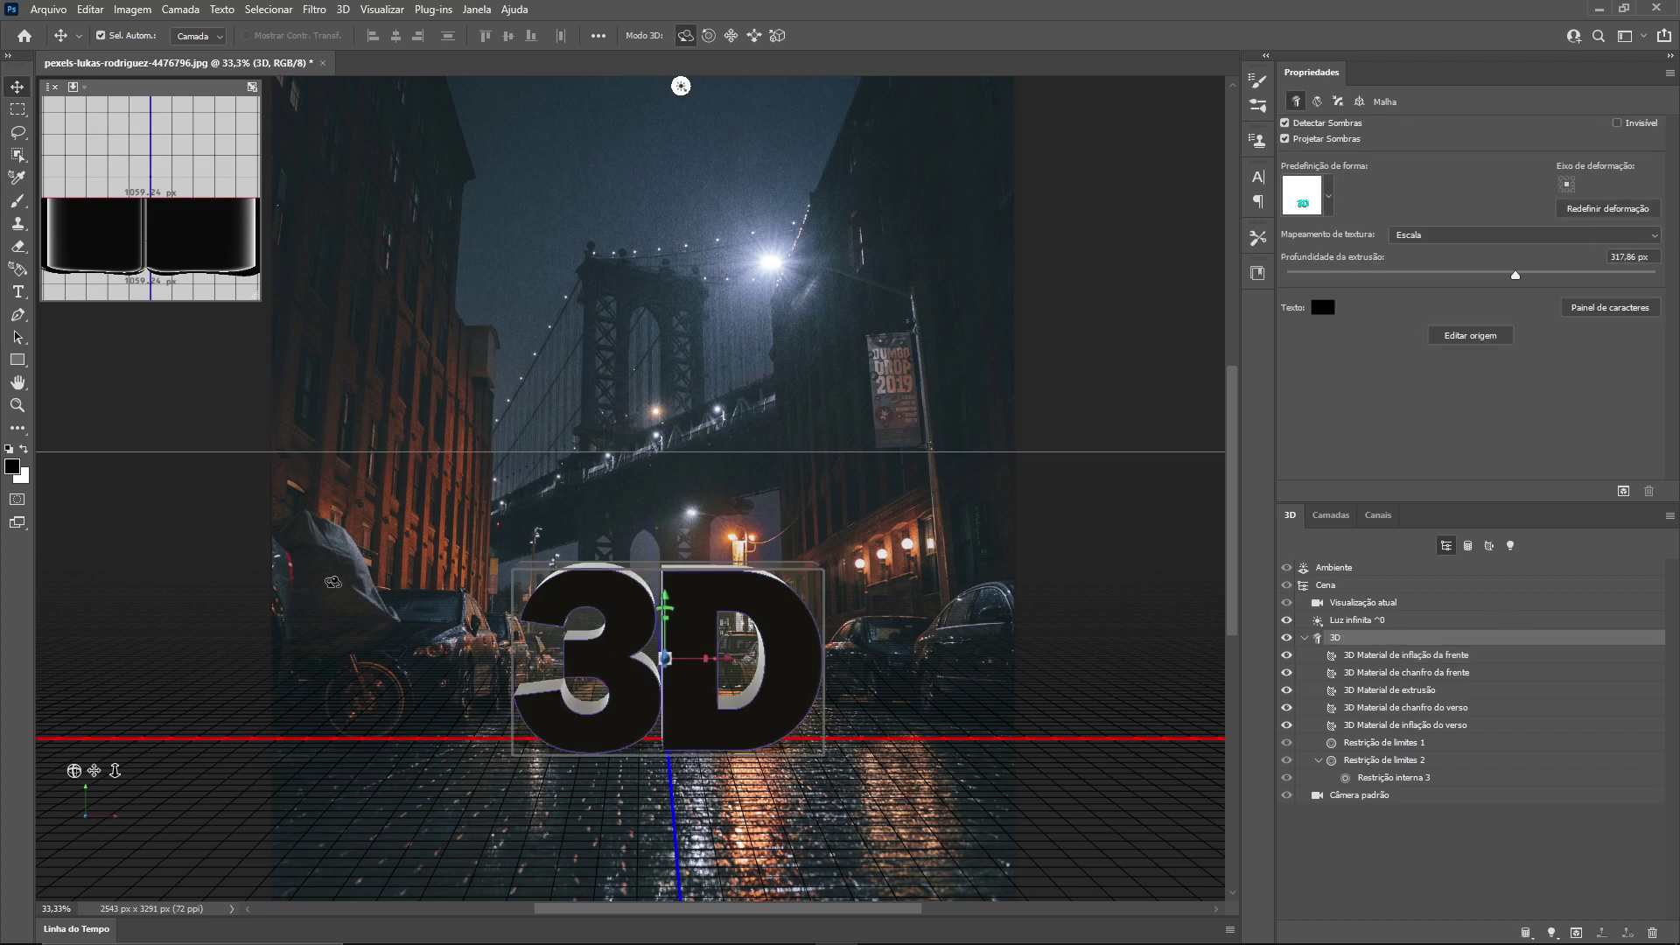
# Step: Rotate the 3D text mesh slightly and drag the Infinite Light handle behind it
pyautogui.moveTo(581, 518); pyautogui.dragTo(552, 505)
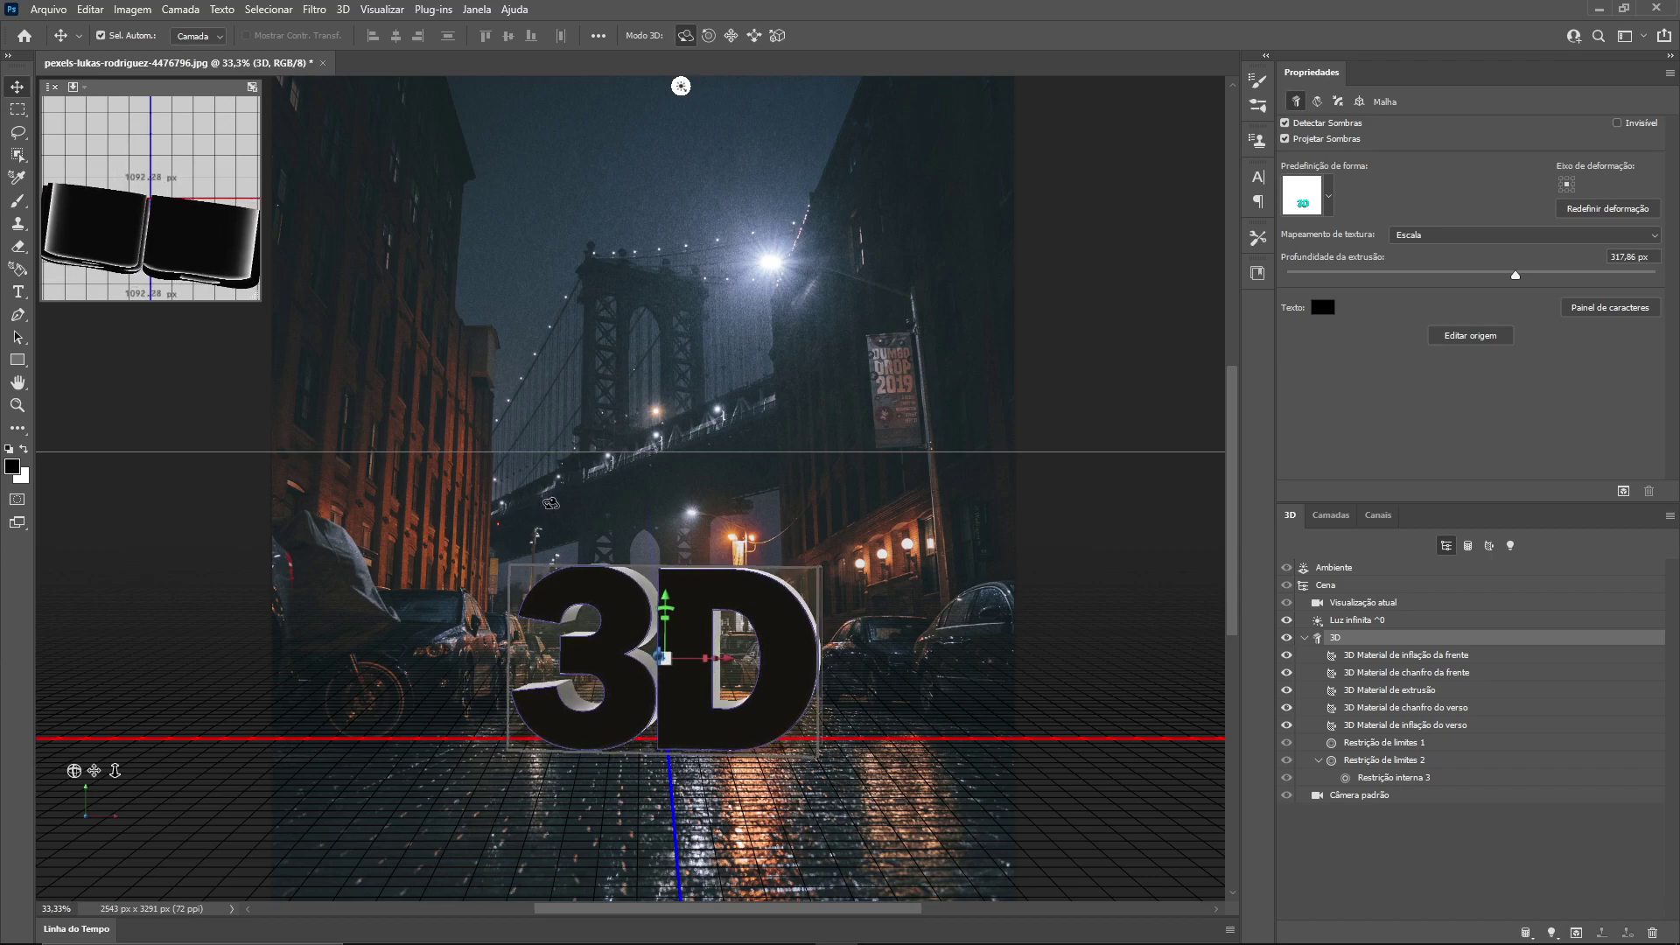
pyautogui.click(1392, 621)
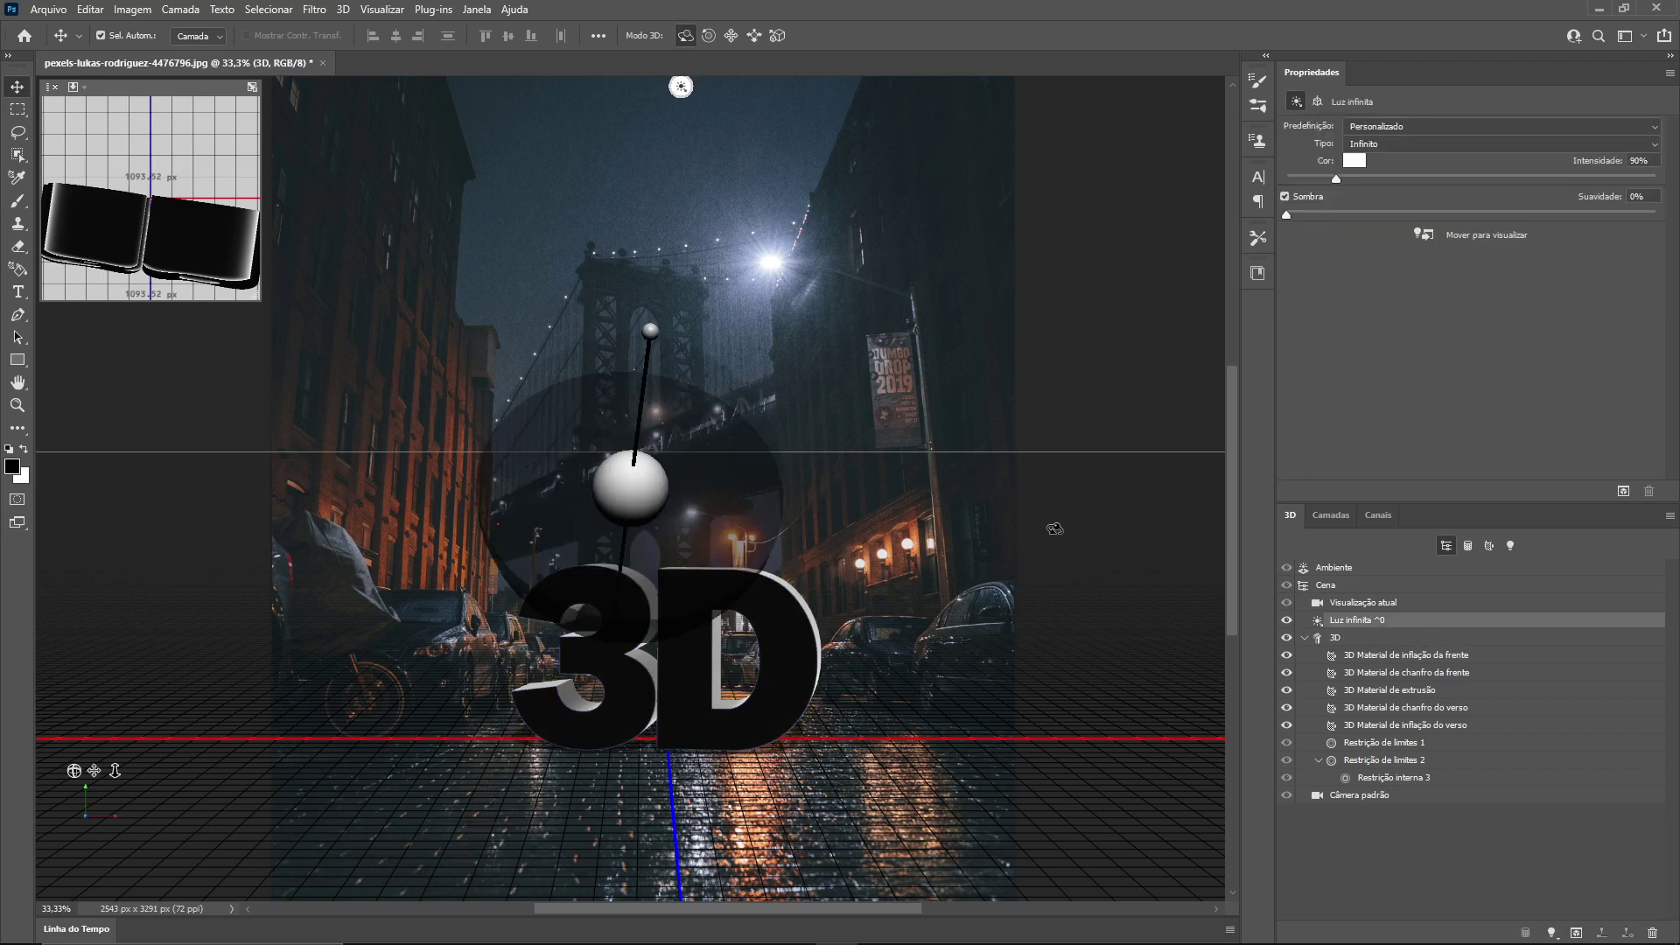
pyautogui.moveTo(656, 554)
pyautogui.mouseDown()
pyautogui.moveTo(656, 376)
pyautogui.moveTo(903, 434)
pyautogui.moveTo(600, 728)
pyautogui.moveTo(734, 290)
pyautogui.moveTo(595, 238)
pyautogui.mouseUp()
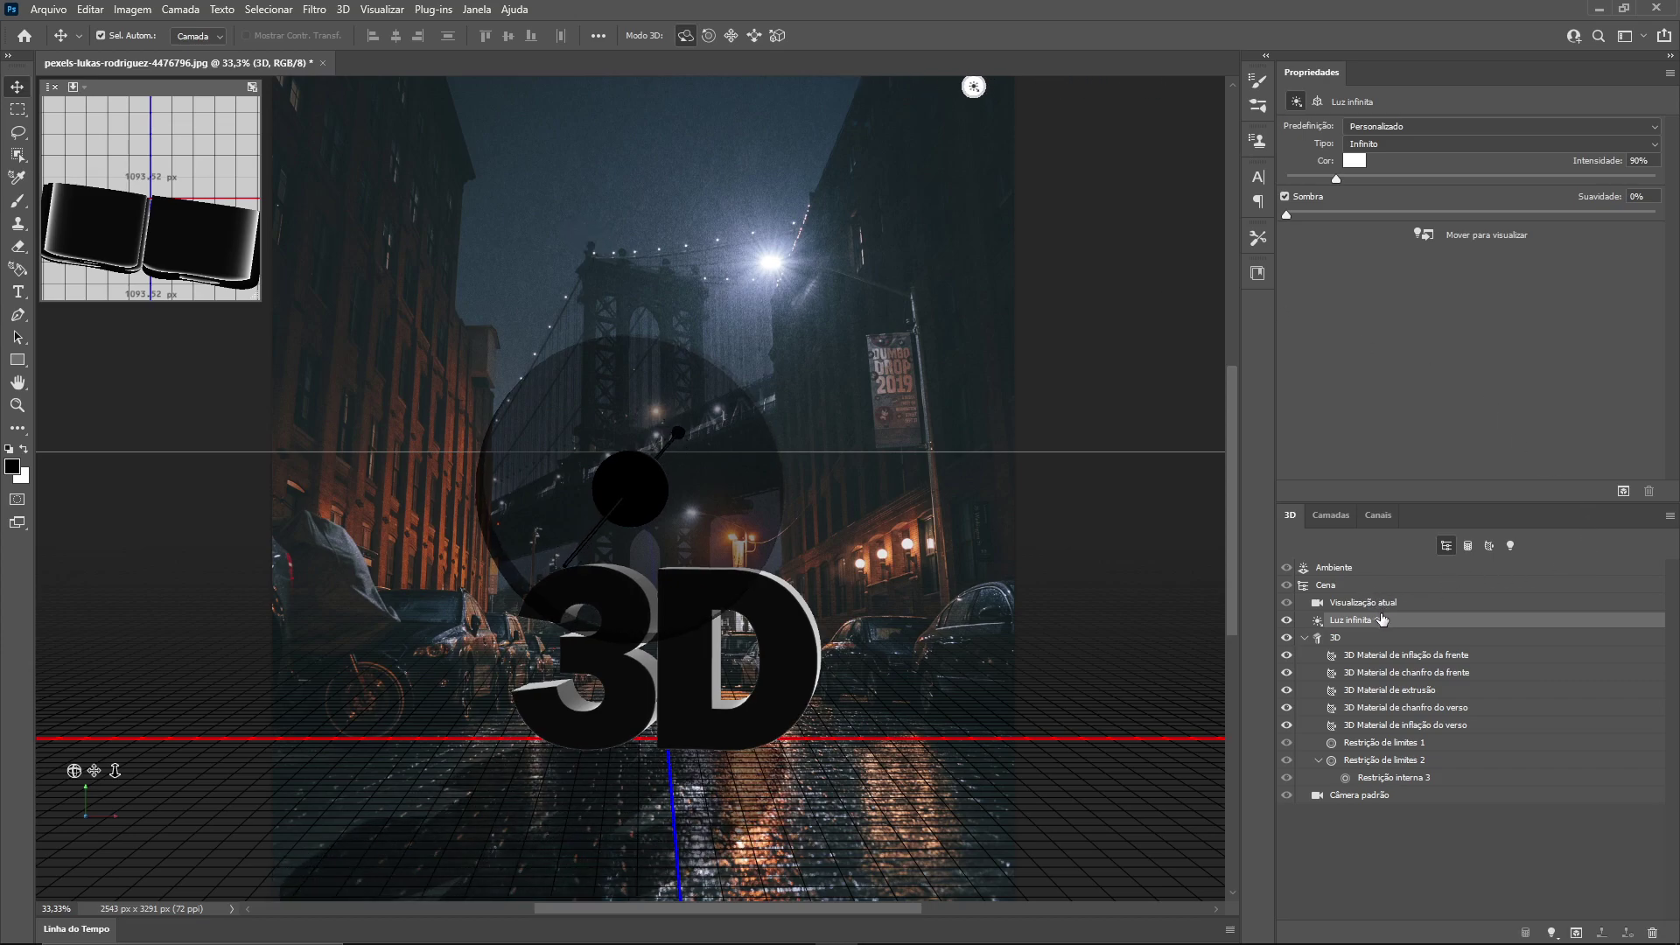
# Step: Create a new white IBL texture and open it as its own document
pyautogui.click(1355, 570)
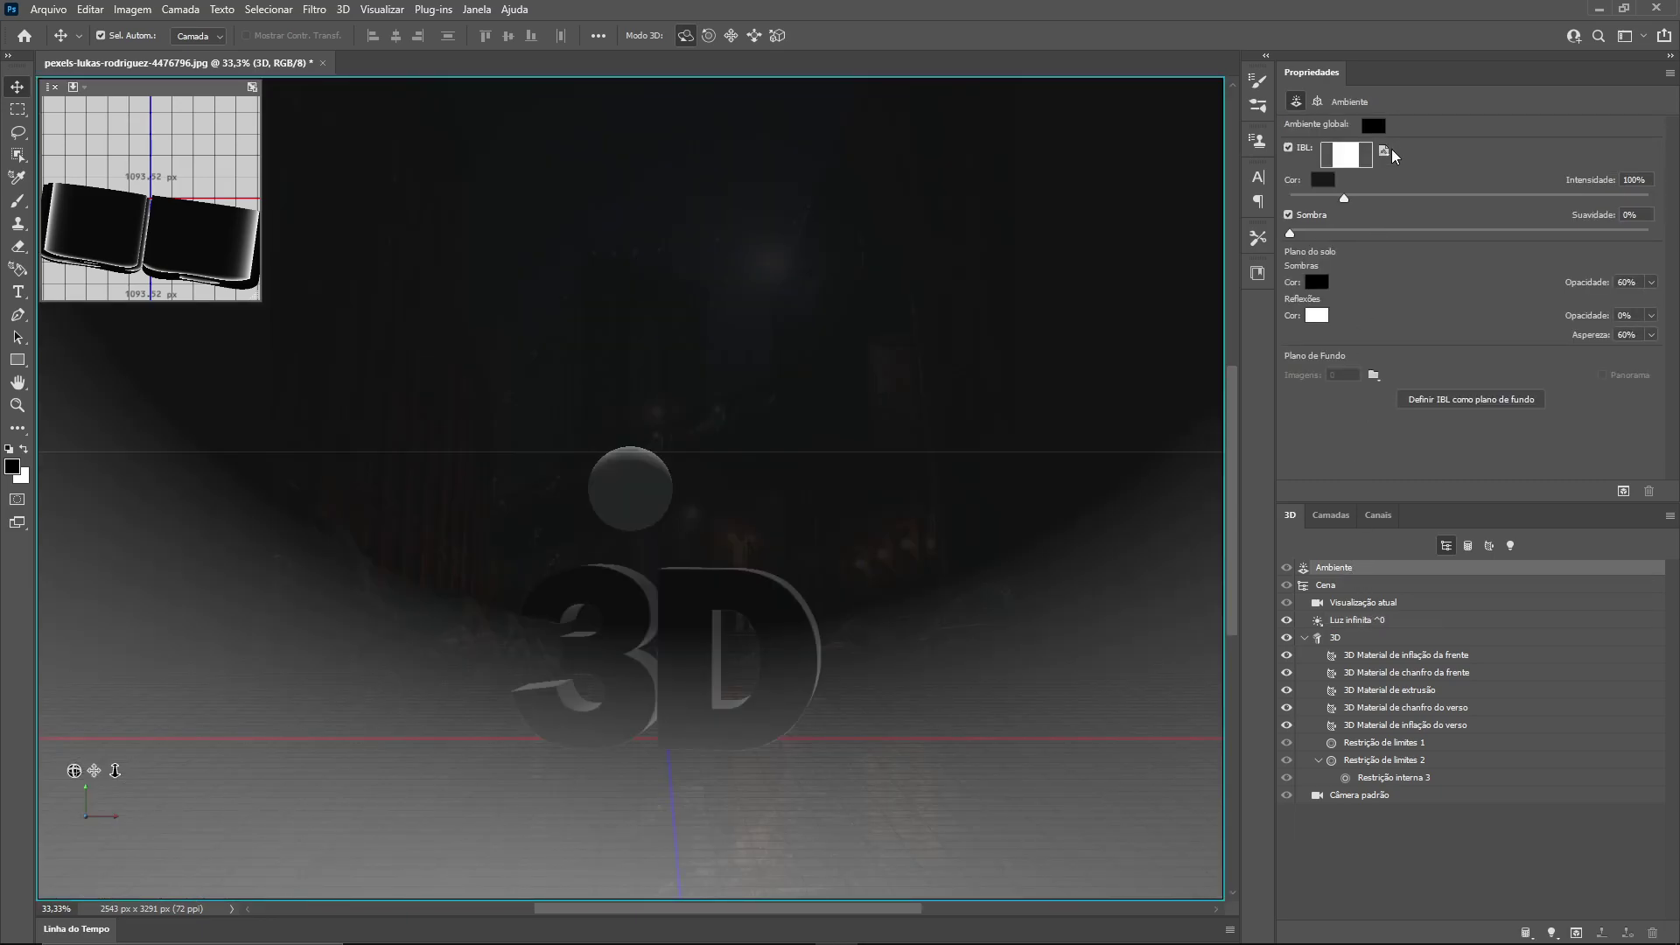
pyautogui.click(1385, 154)
pyautogui.click(1426, 181)
pyautogui.click(1074, 220)
pyautogui.click(1385, 154)
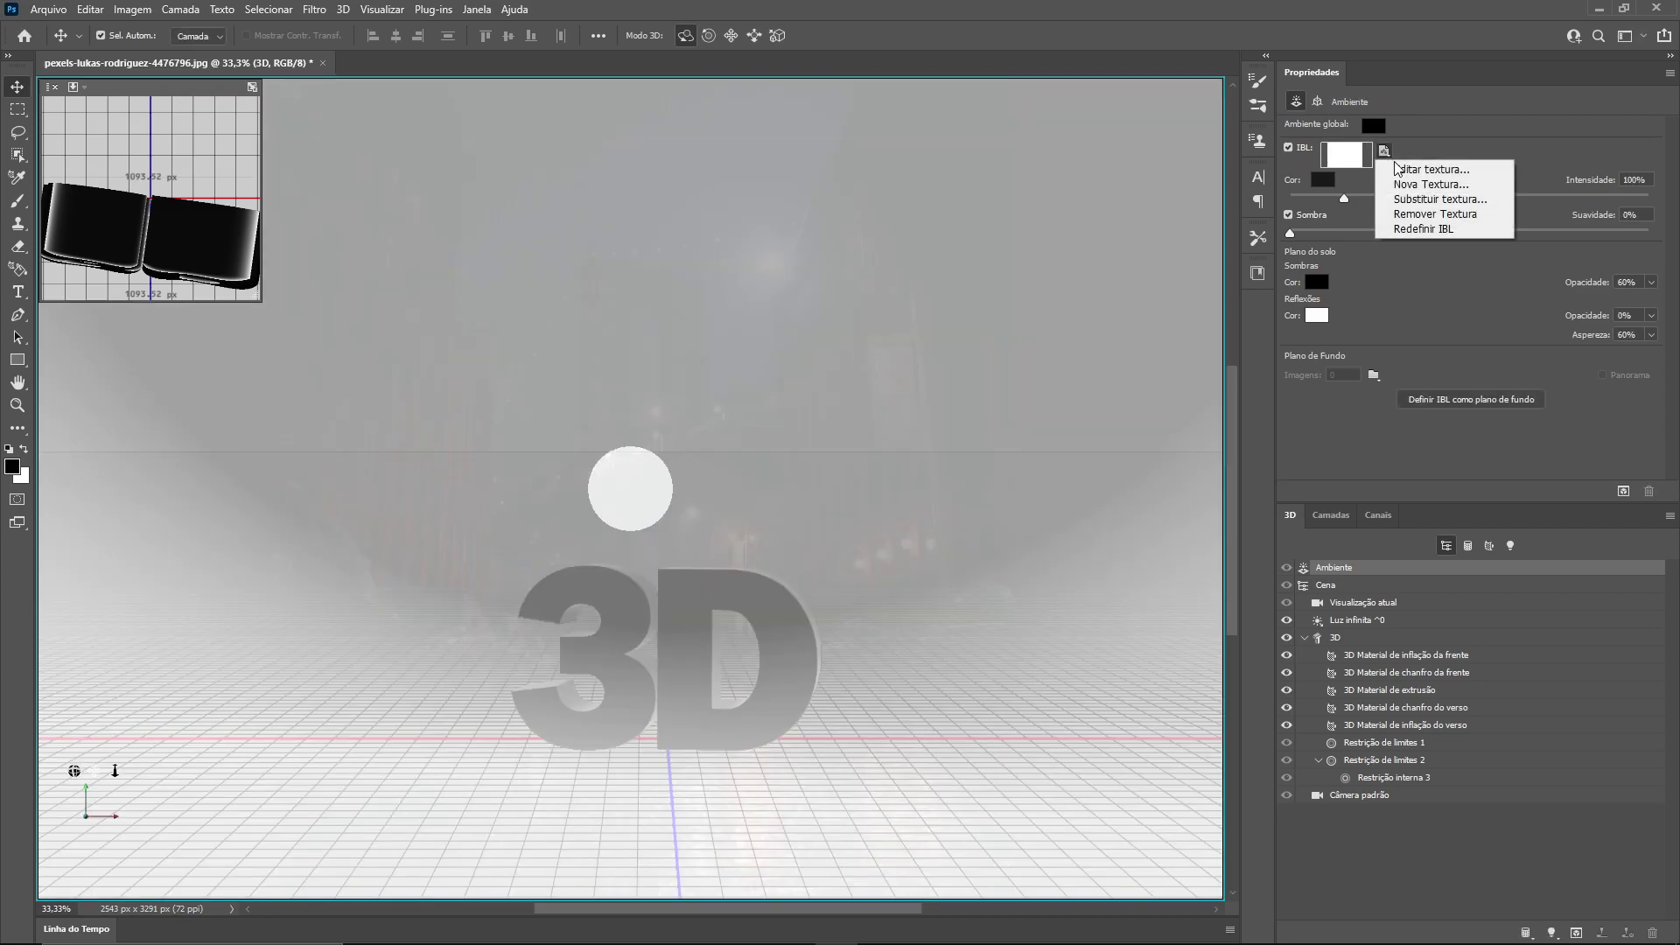
pyautogui.click(1426, 169)
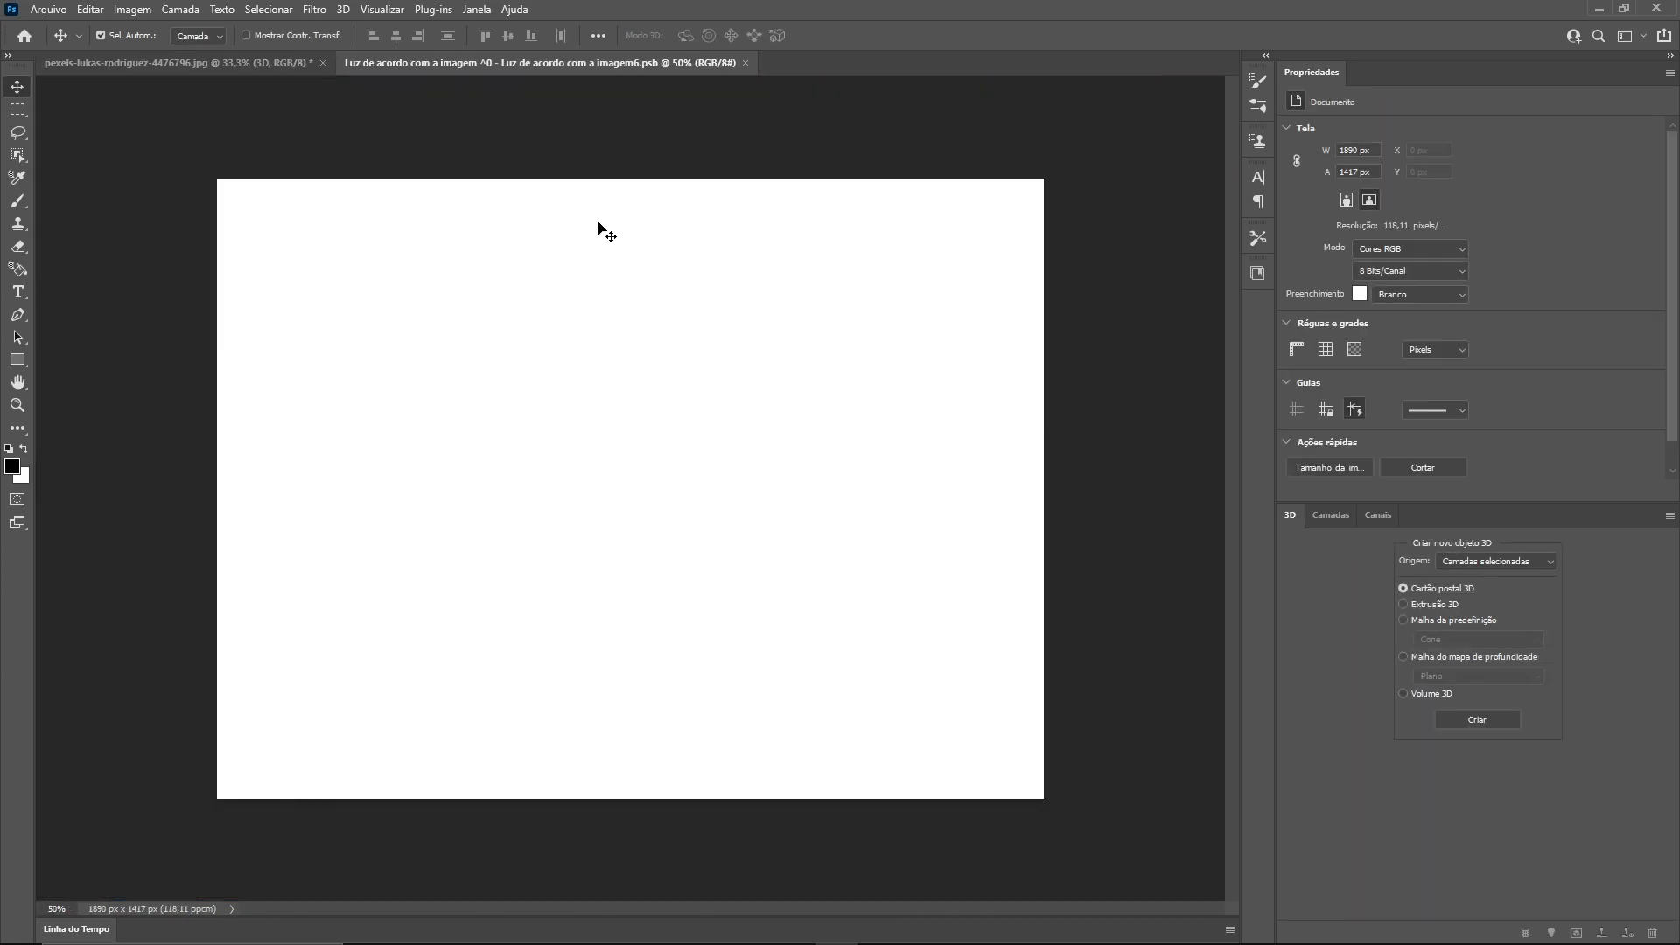
# Step: Return to the jpg street photo and select its Plano de Fundo layer
pyautogui.click(236, 65)
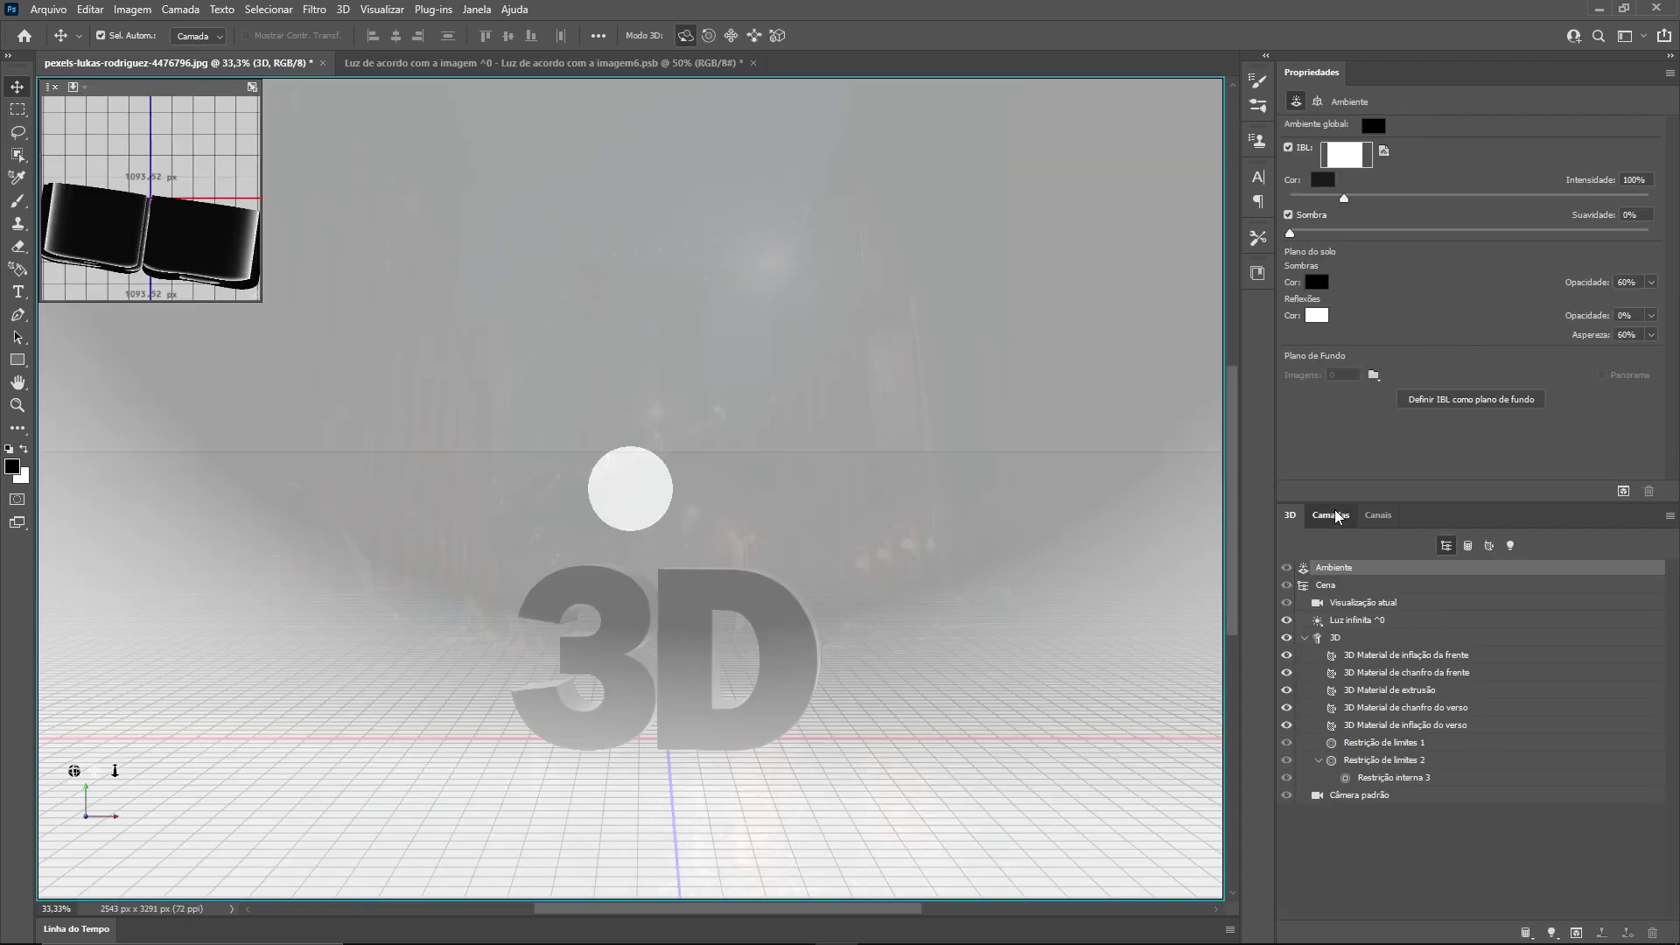
pyautogui.click(1331, 515)
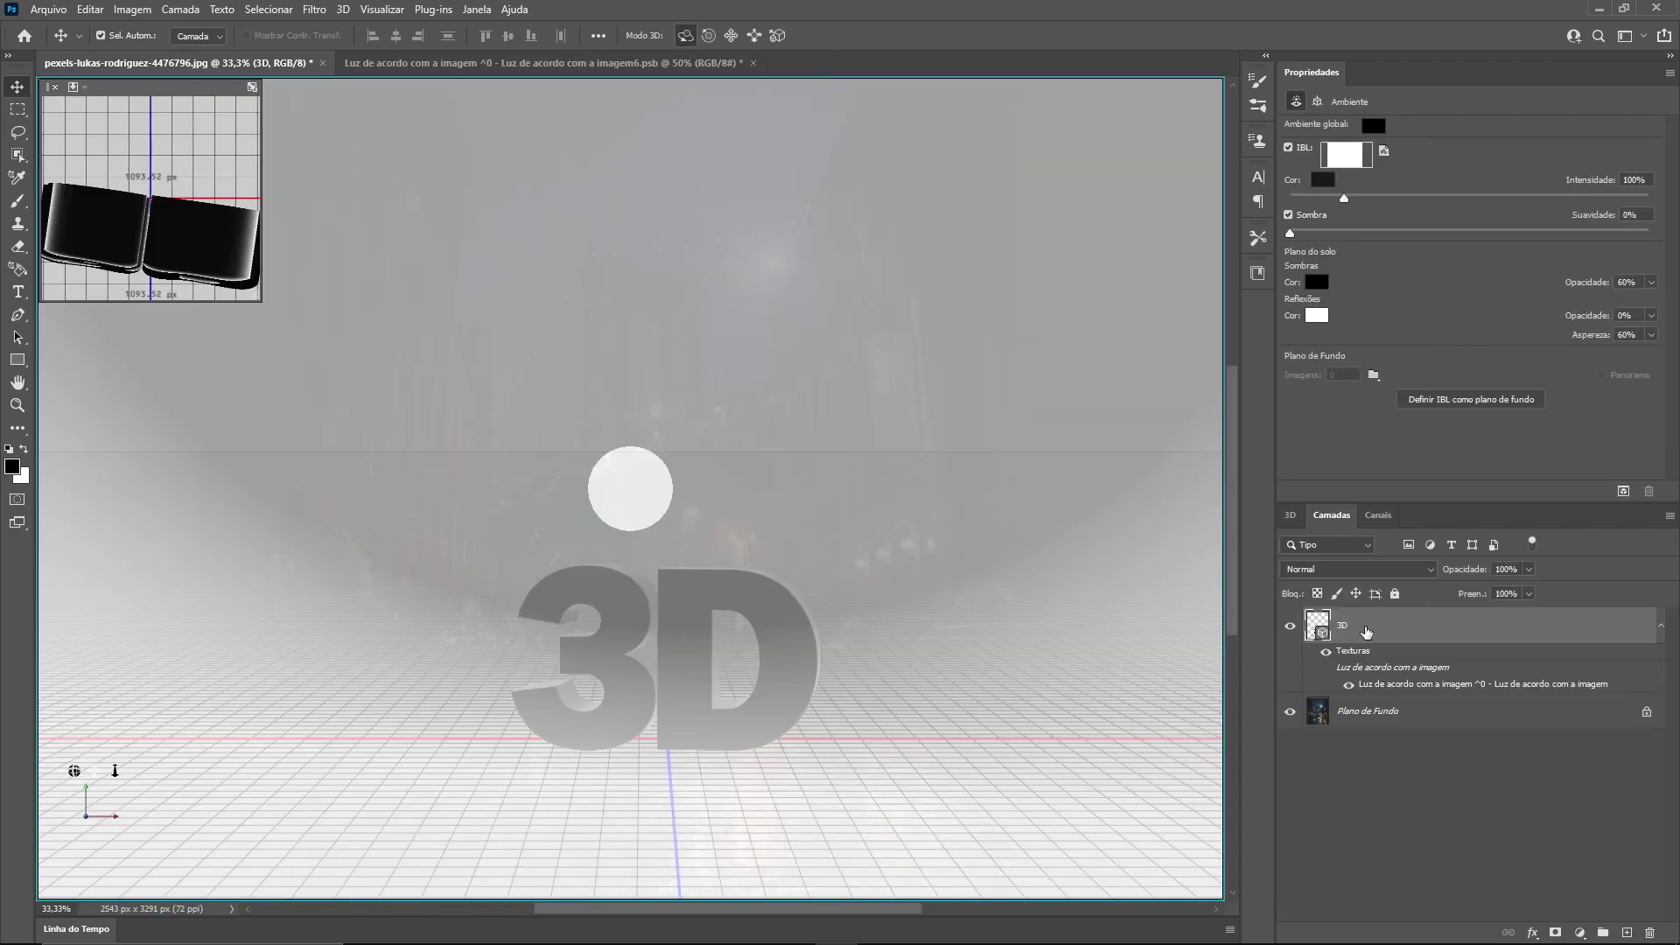
pyautogui.click(1360, 724)
# Step: Drag the whole street photo into the .psb IBL texture and Free Transform it to cover the canvas
pyautogui.hotkey('ctrl', 'a')
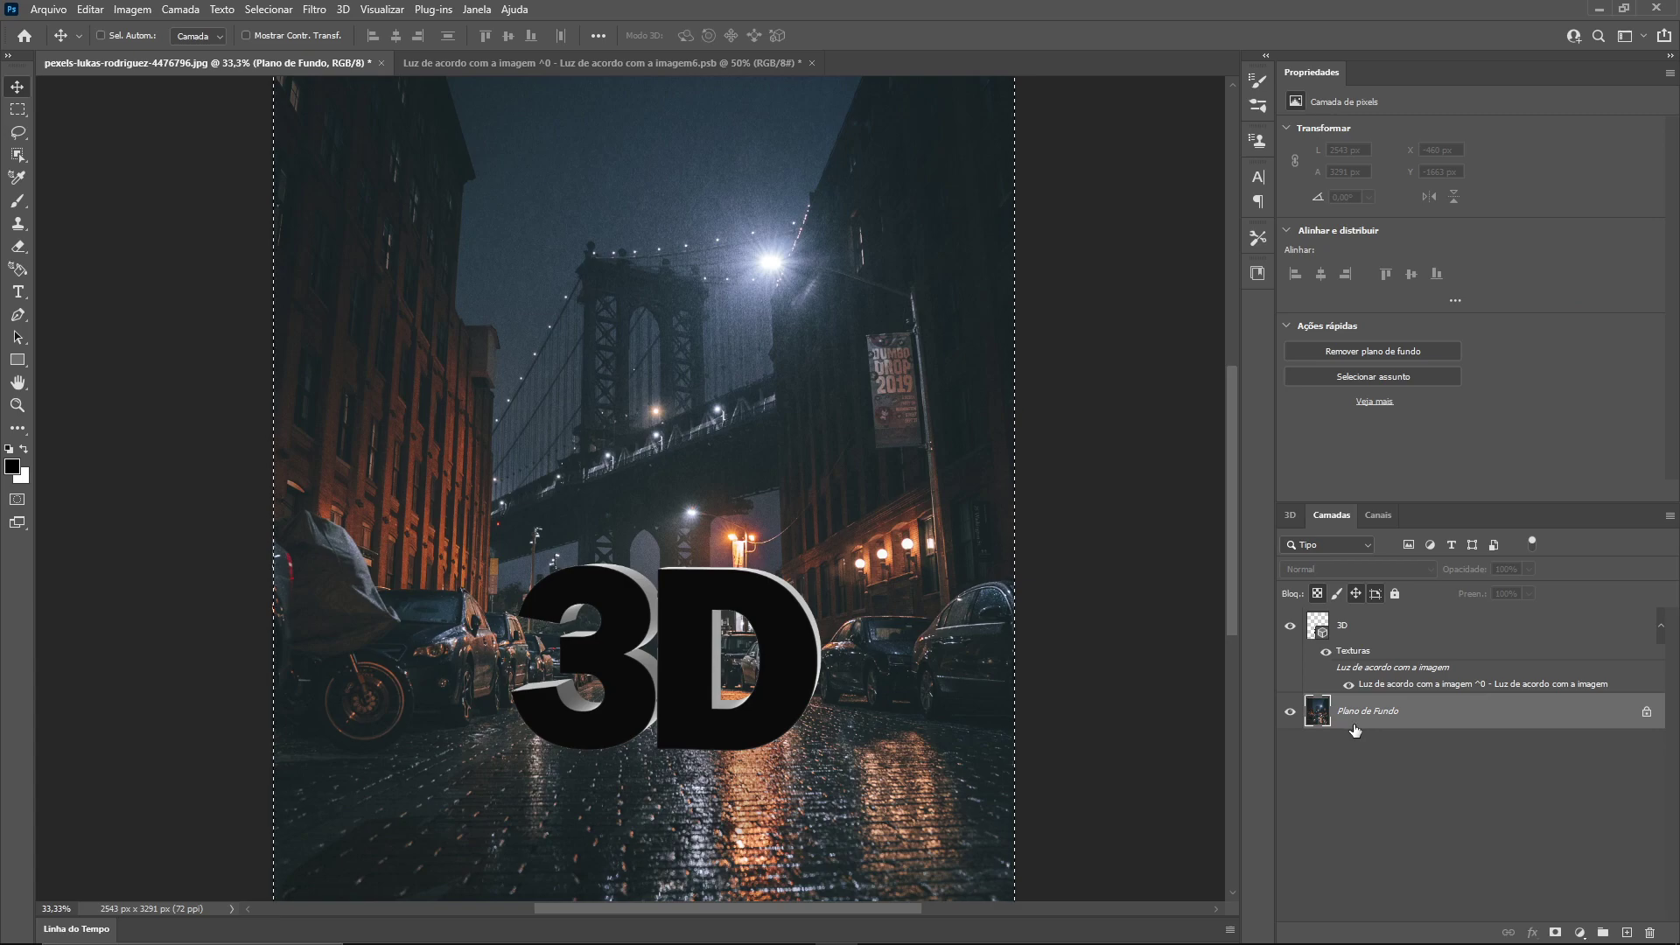
pyautogui.moveTo(953, 317)
pyautogui.mouseDown()
pyautogui.moveTo(683, 573)
pyautogui.moveTo(650, 495)
pyautogui.moveTo(765, 729)
pyautogui.mouseUp()
pyautogui.moveTo(214, 176); pyautogui.dragTo(647, 713)
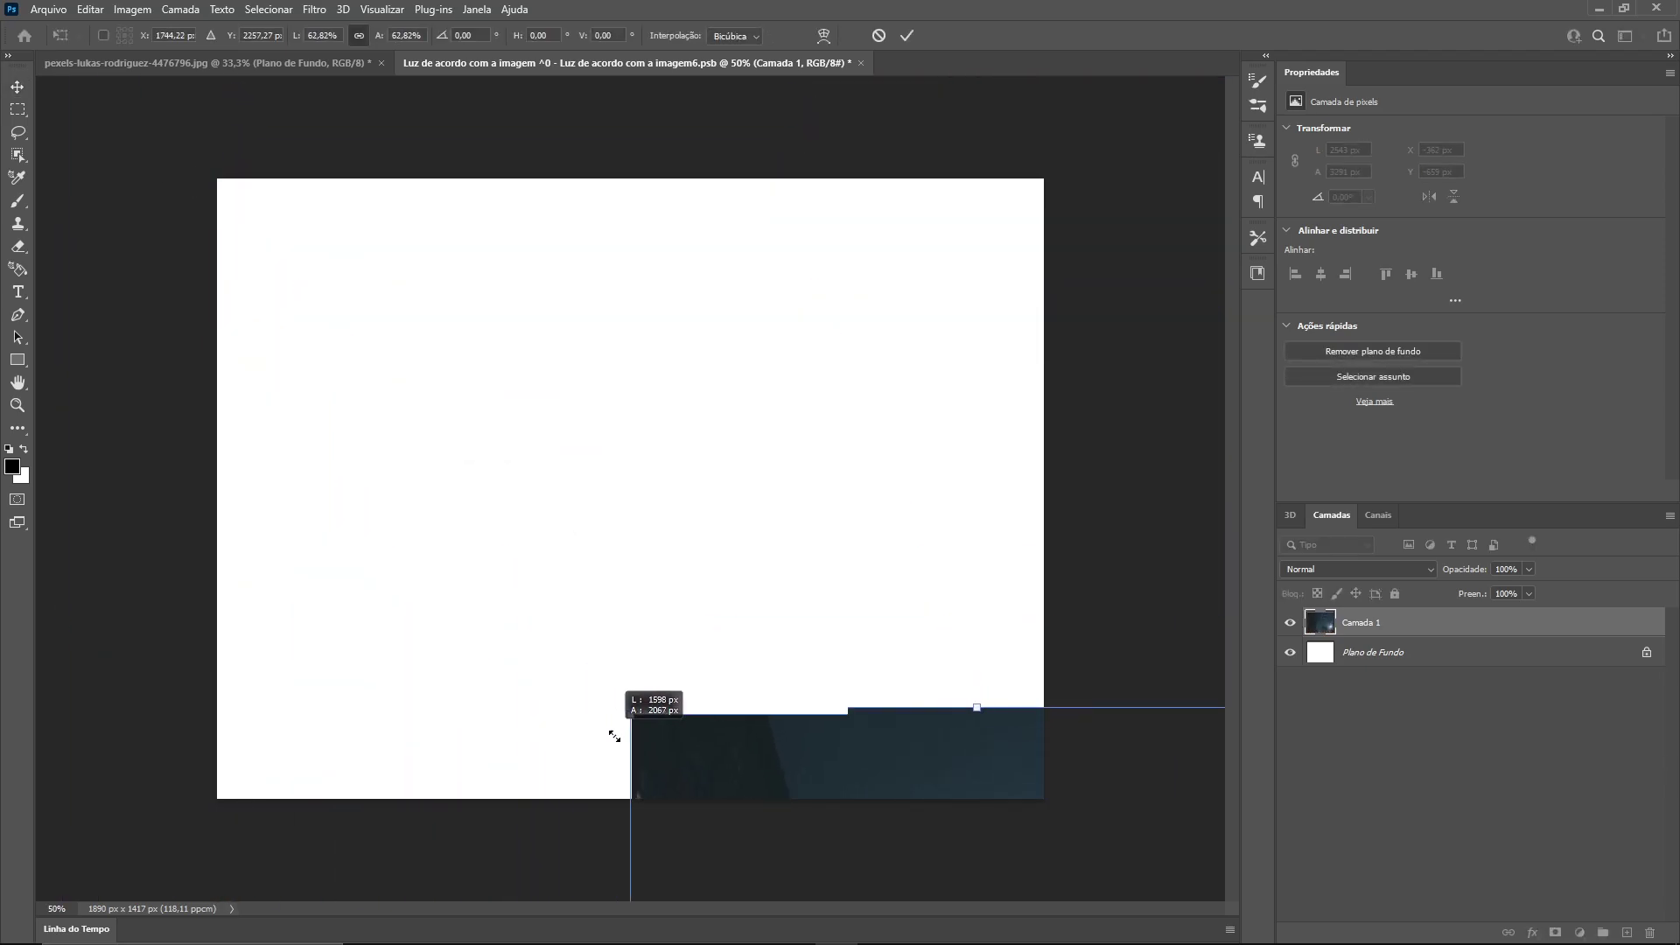
pyautogui.moveTo(788, 788); pyautogui.dragTo(487, 196)
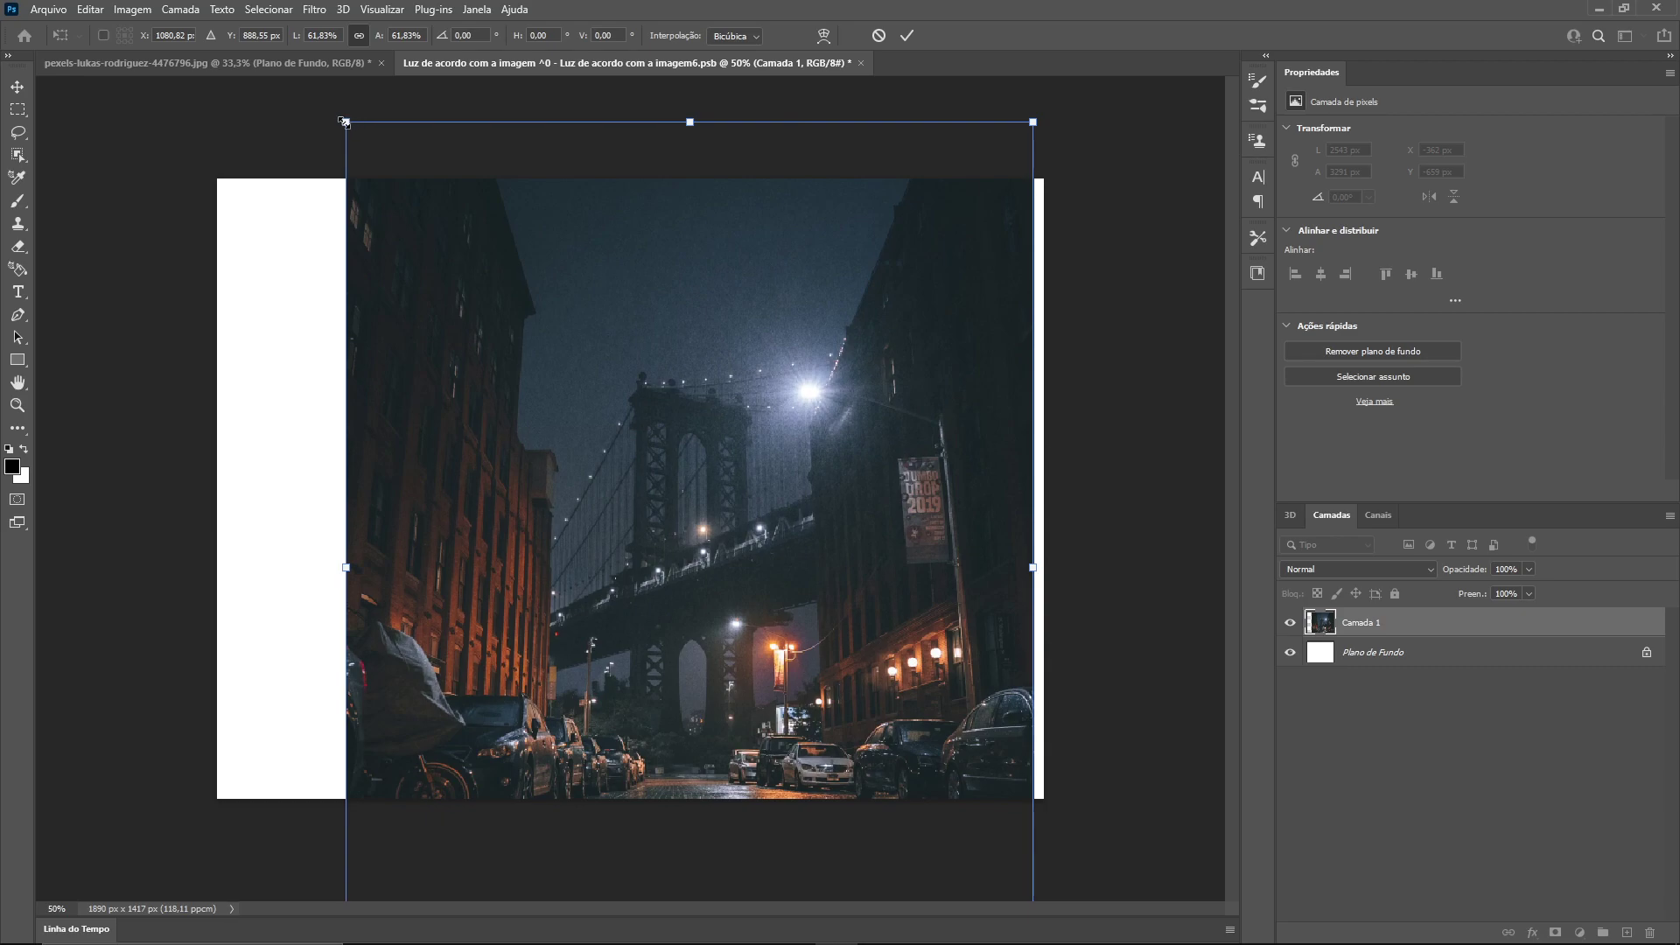
pyautogui.moveTo(344, 122); pyautogui.dragTo(535, 366)
pyautogui.moveTo(652, 567)
pyautogui.mouseDown()
pyautogui.moveTo(431, 274)
pyautogui.moveTo(345, 353)
pyautogui.mouseUp()
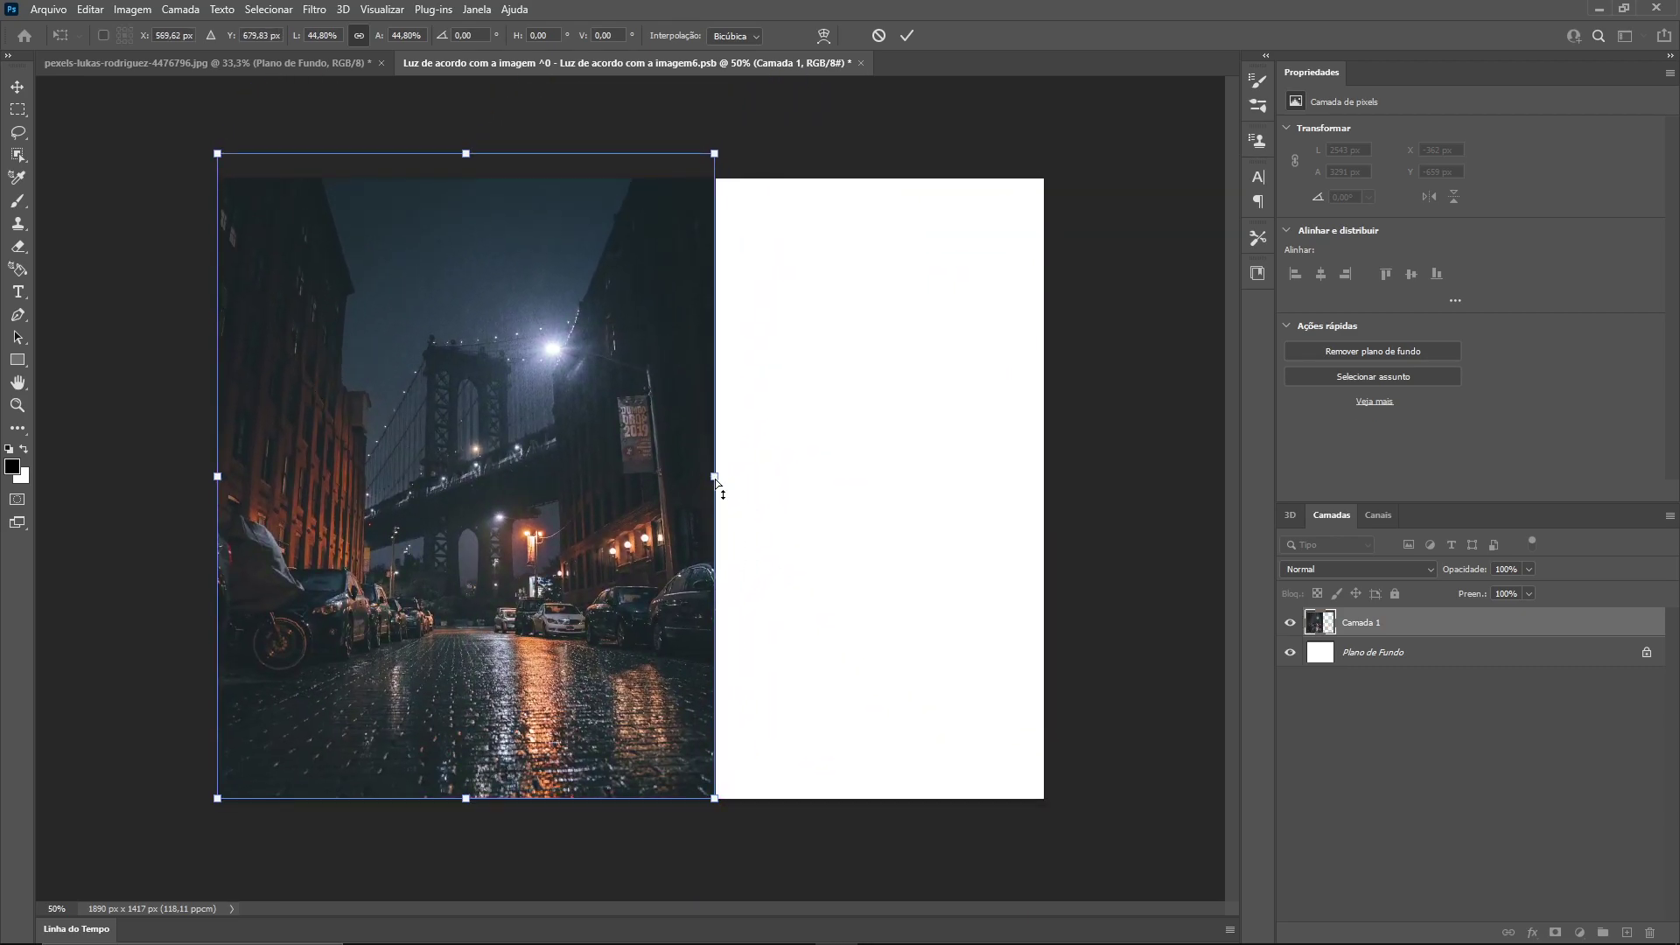
pyautogui.moveTo(715, 477); pyautogui.dragTo(1056, 480)
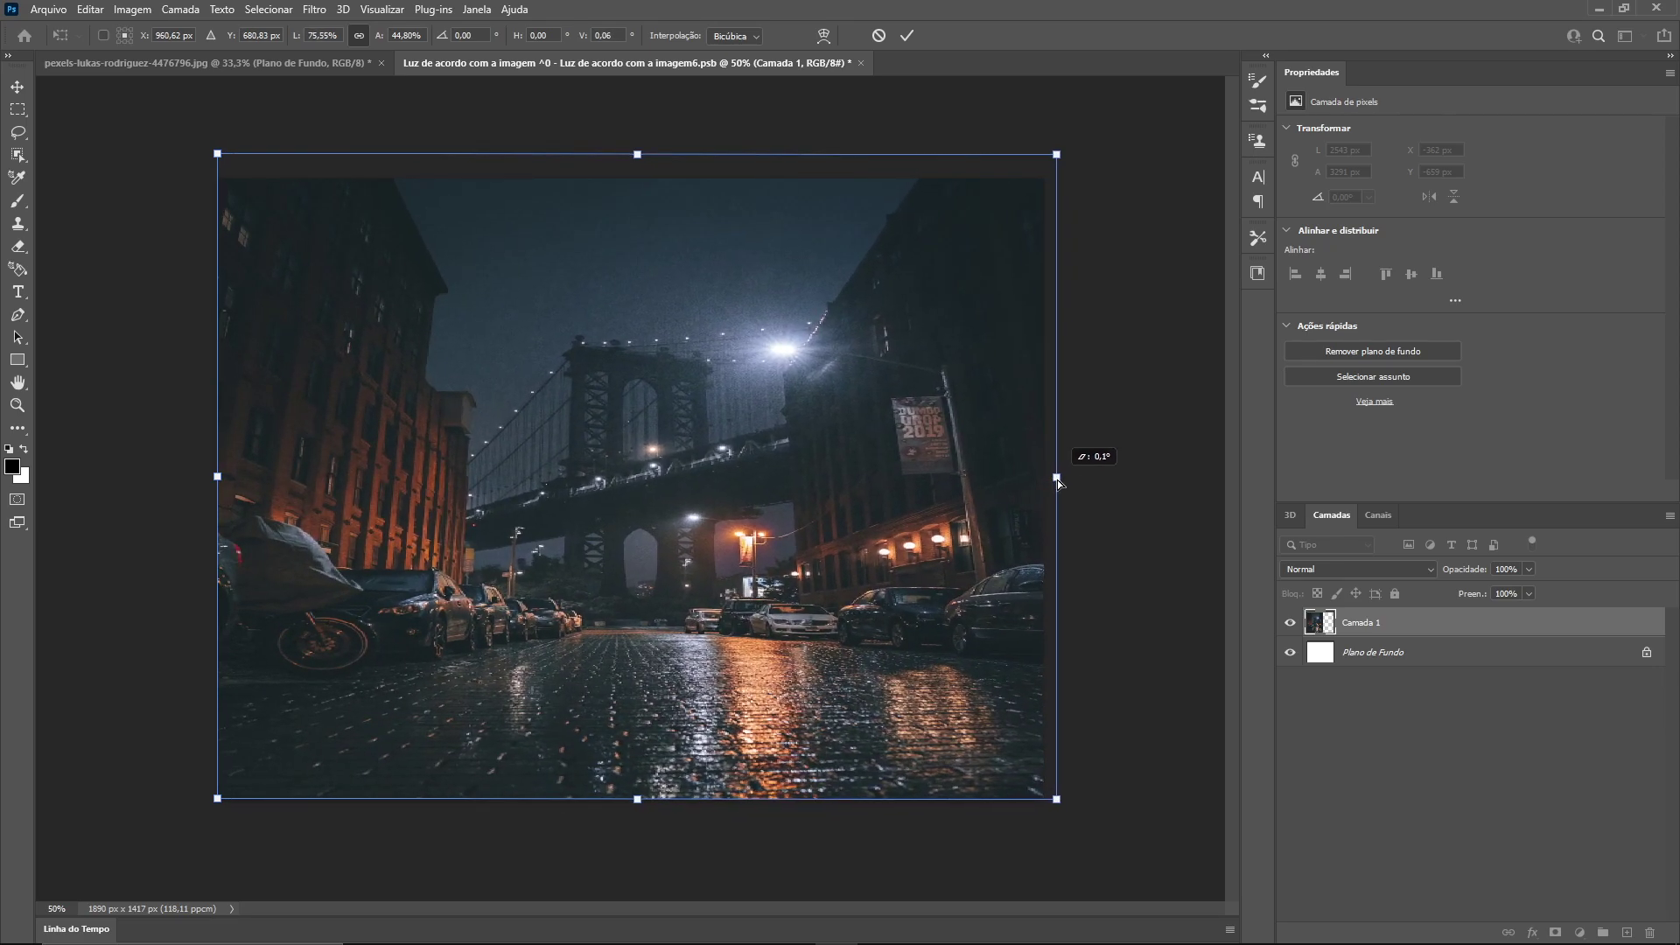
pyautogui.press('Return')
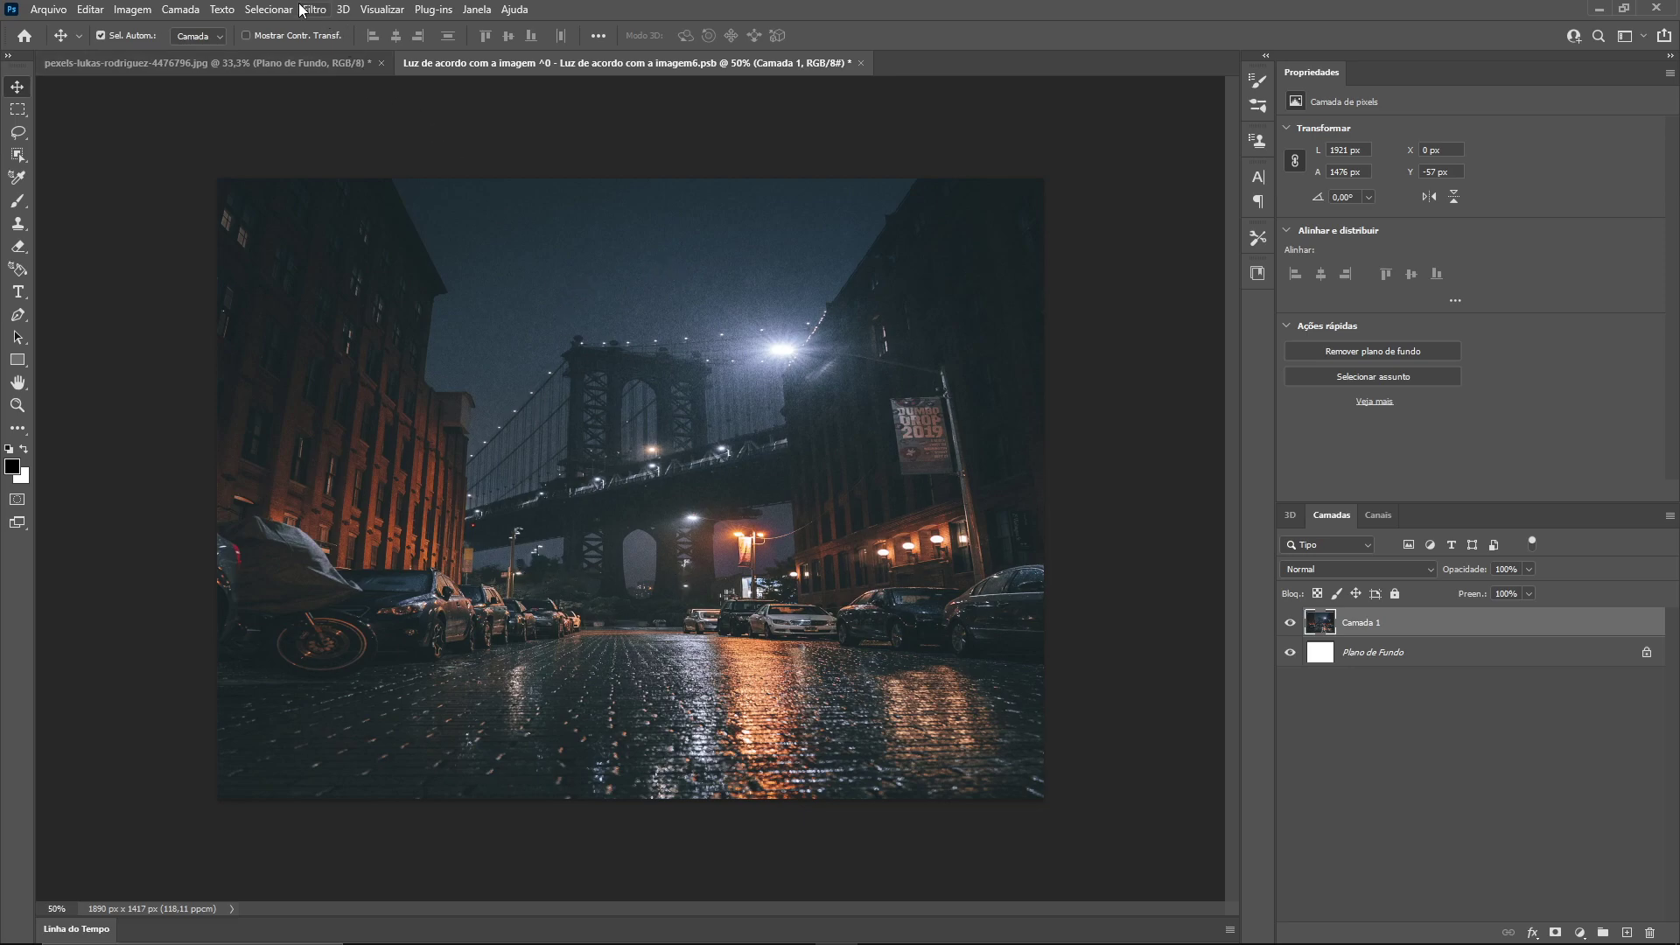
pyautogui.click(325, 12)
pyautogui.moveTo(417, 232)
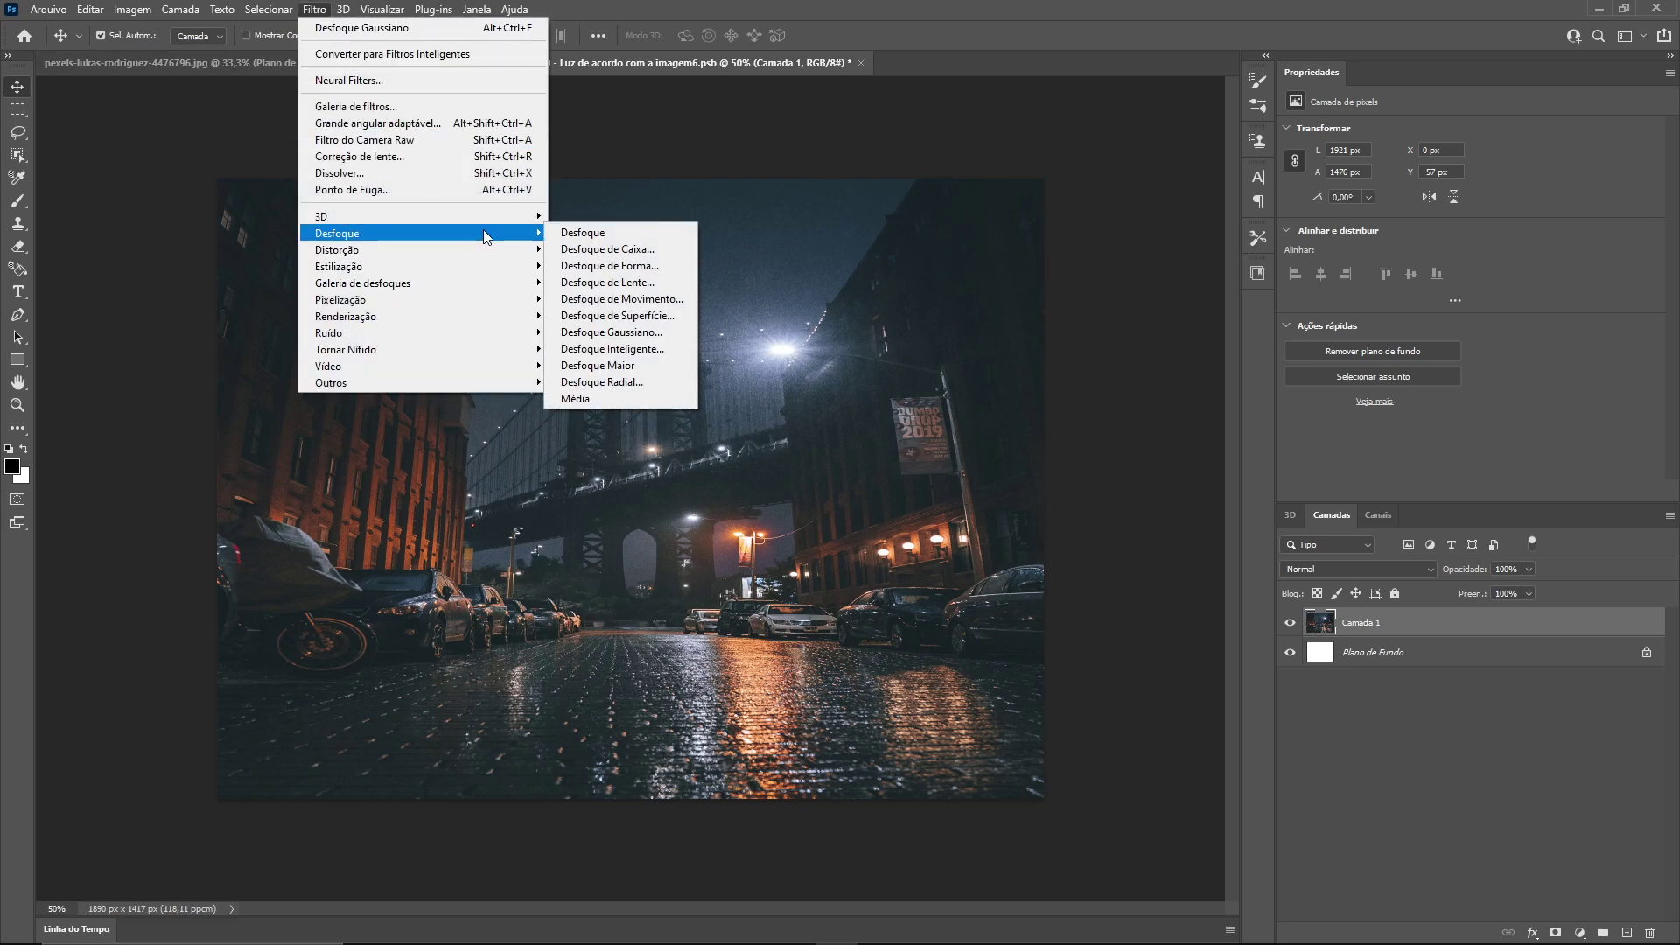
# Step: Apply a 6,8 px Gaussian blur to the photo and nudge it to cover the canvas
pyautogui.click(659, 331)
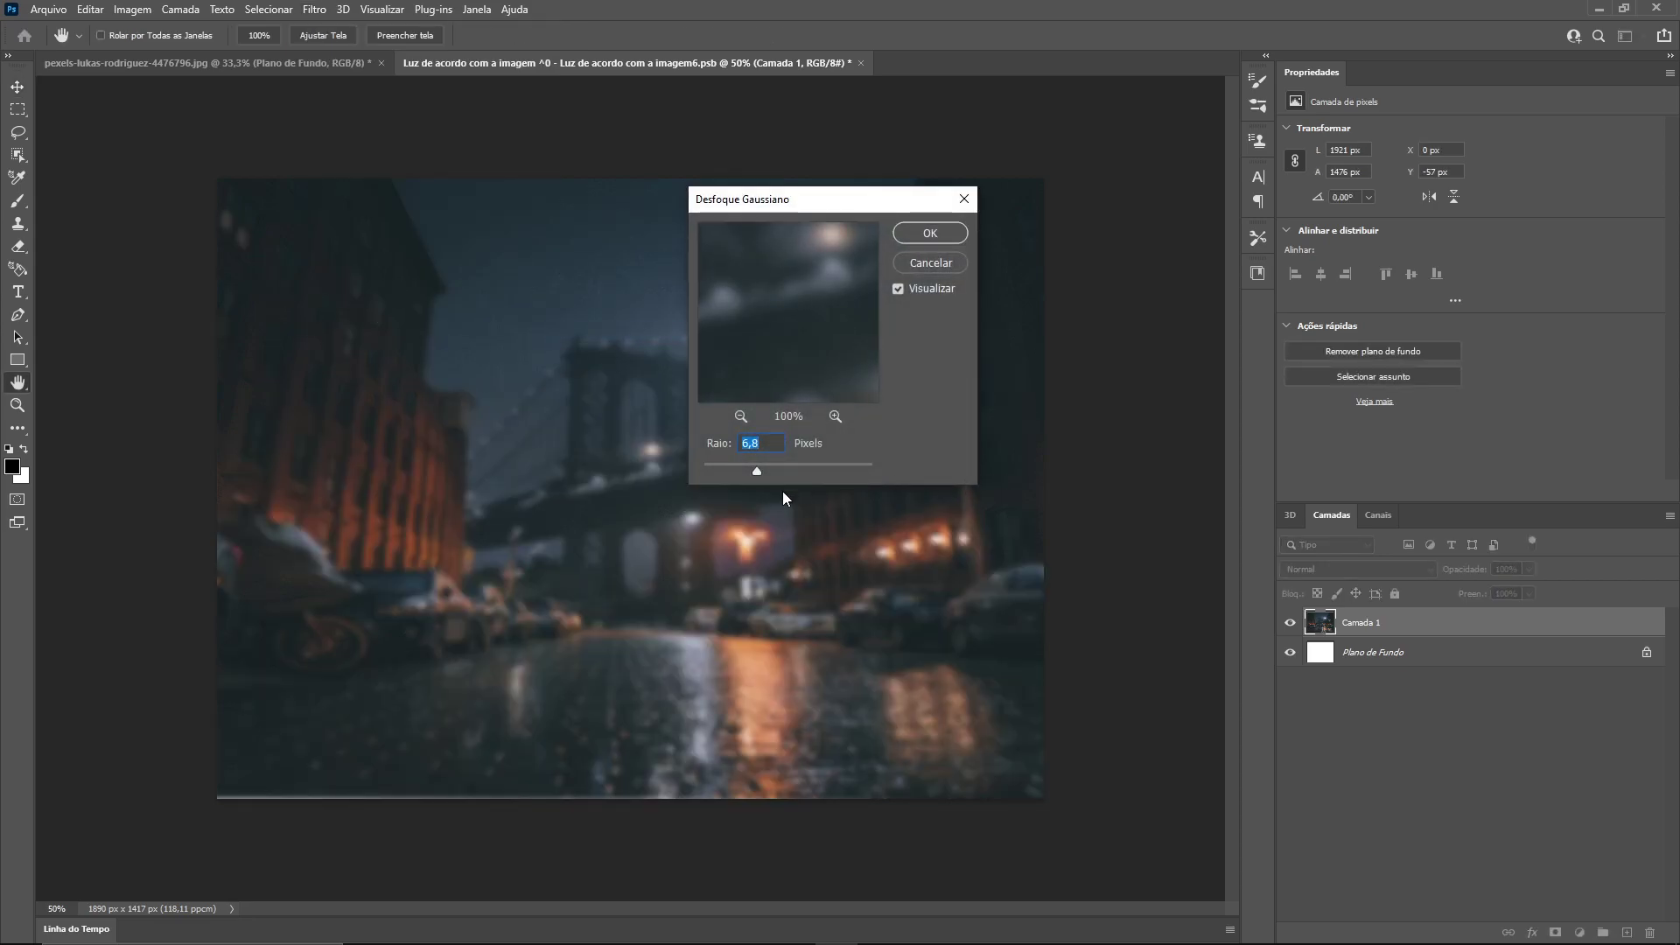
pyautogui.click(917, 238)
pyautogui.moveTo(669, 540); pyautogui.dragTo(664, 552)
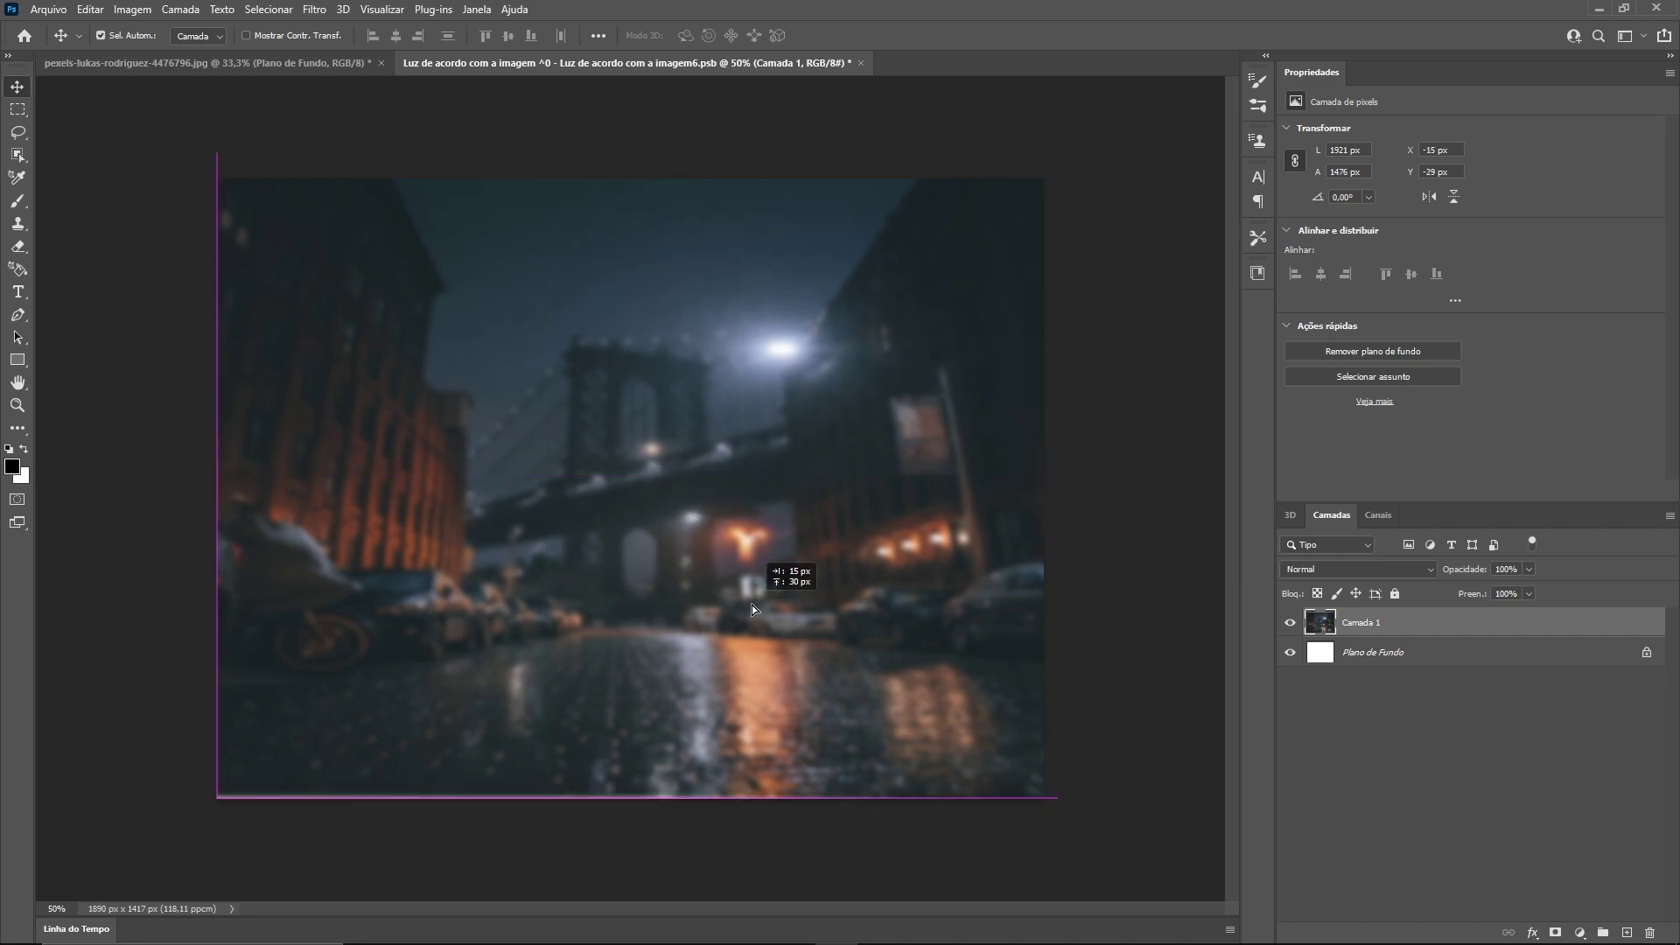
pyautogui.moveTo(746, 615); pyautogui.dragTo(749, 614)
pyautogui.click(1088, 677)
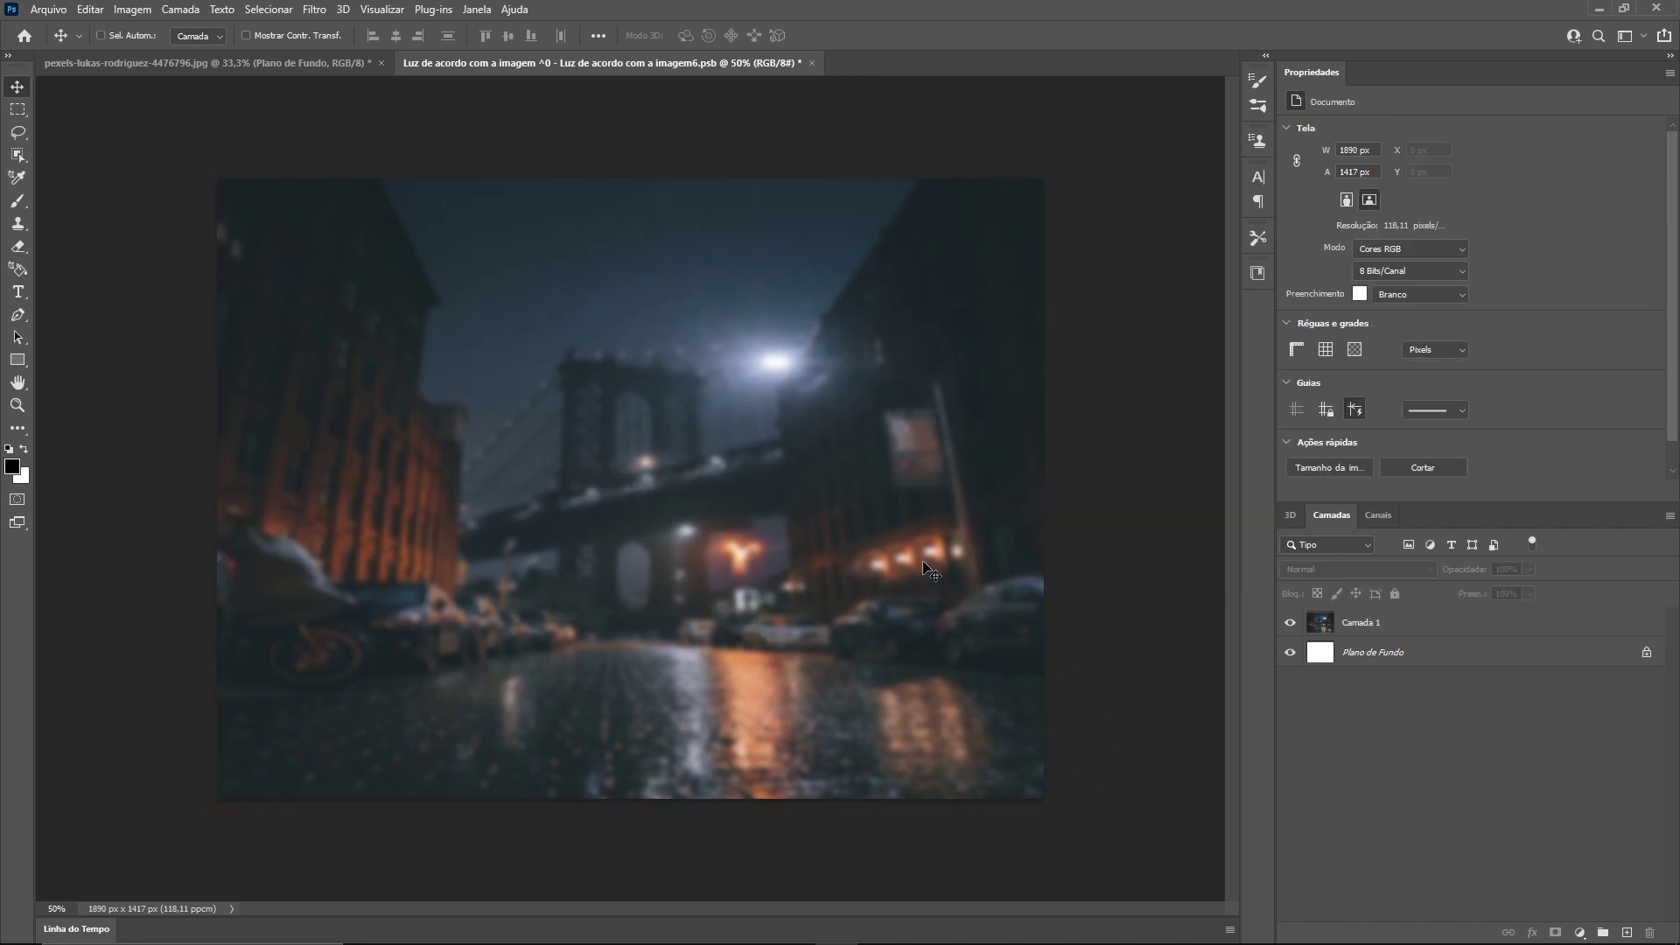
# Step: Save the IBL texture document and return to the jpg street photo
pyautogui.hotkey('ctrl', 's')
pyautogui.click(1090, 273)
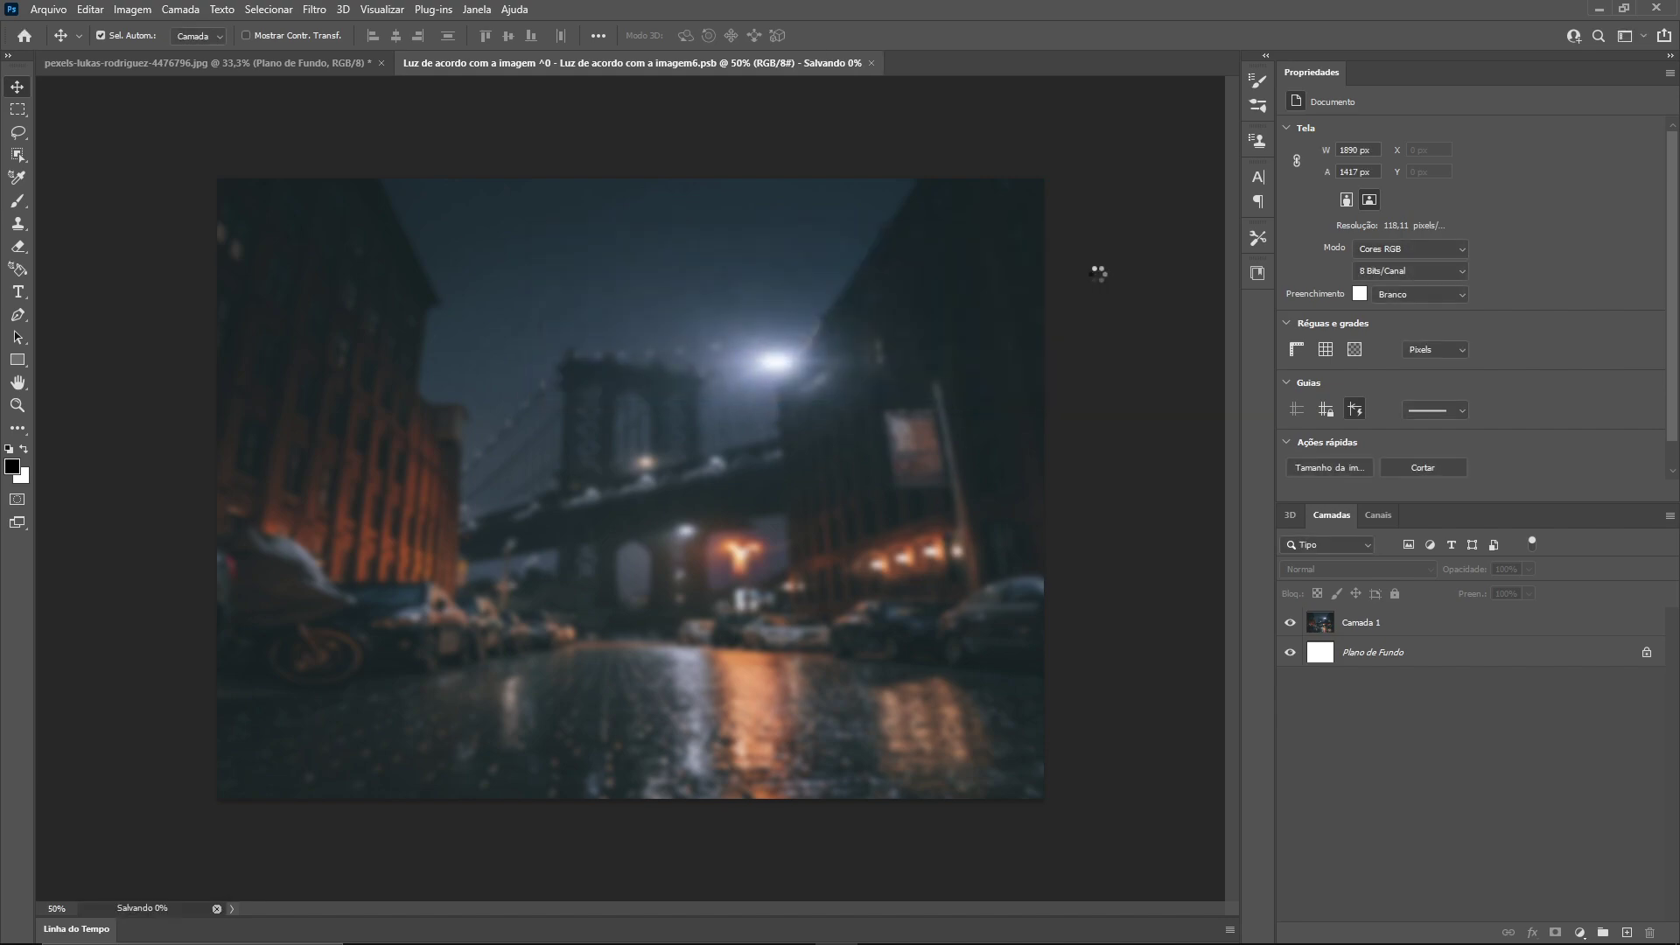
pyautogui.click(294, 62)
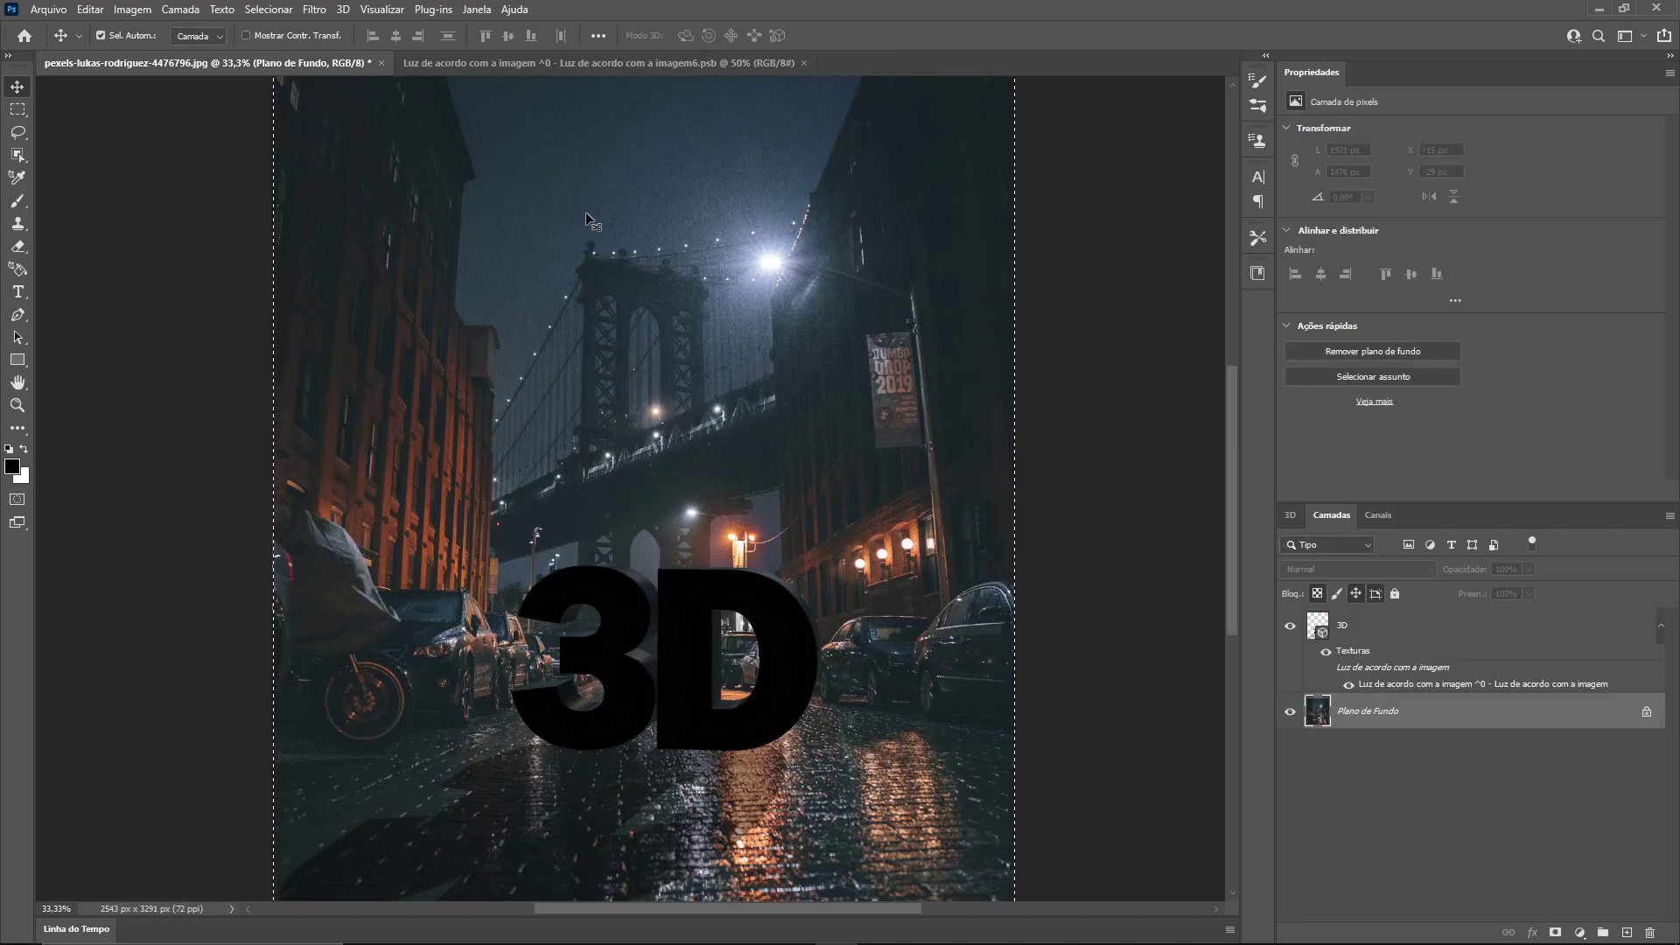
# Step: Select Ambiente, rotate the environment lighting, and set Intensidade to 99%
pyautogui.click(1290, 517)
pyautogui.click(1324, 517)
pyautogui.click(1351, 621)
pyautogui.click(1290, 516)
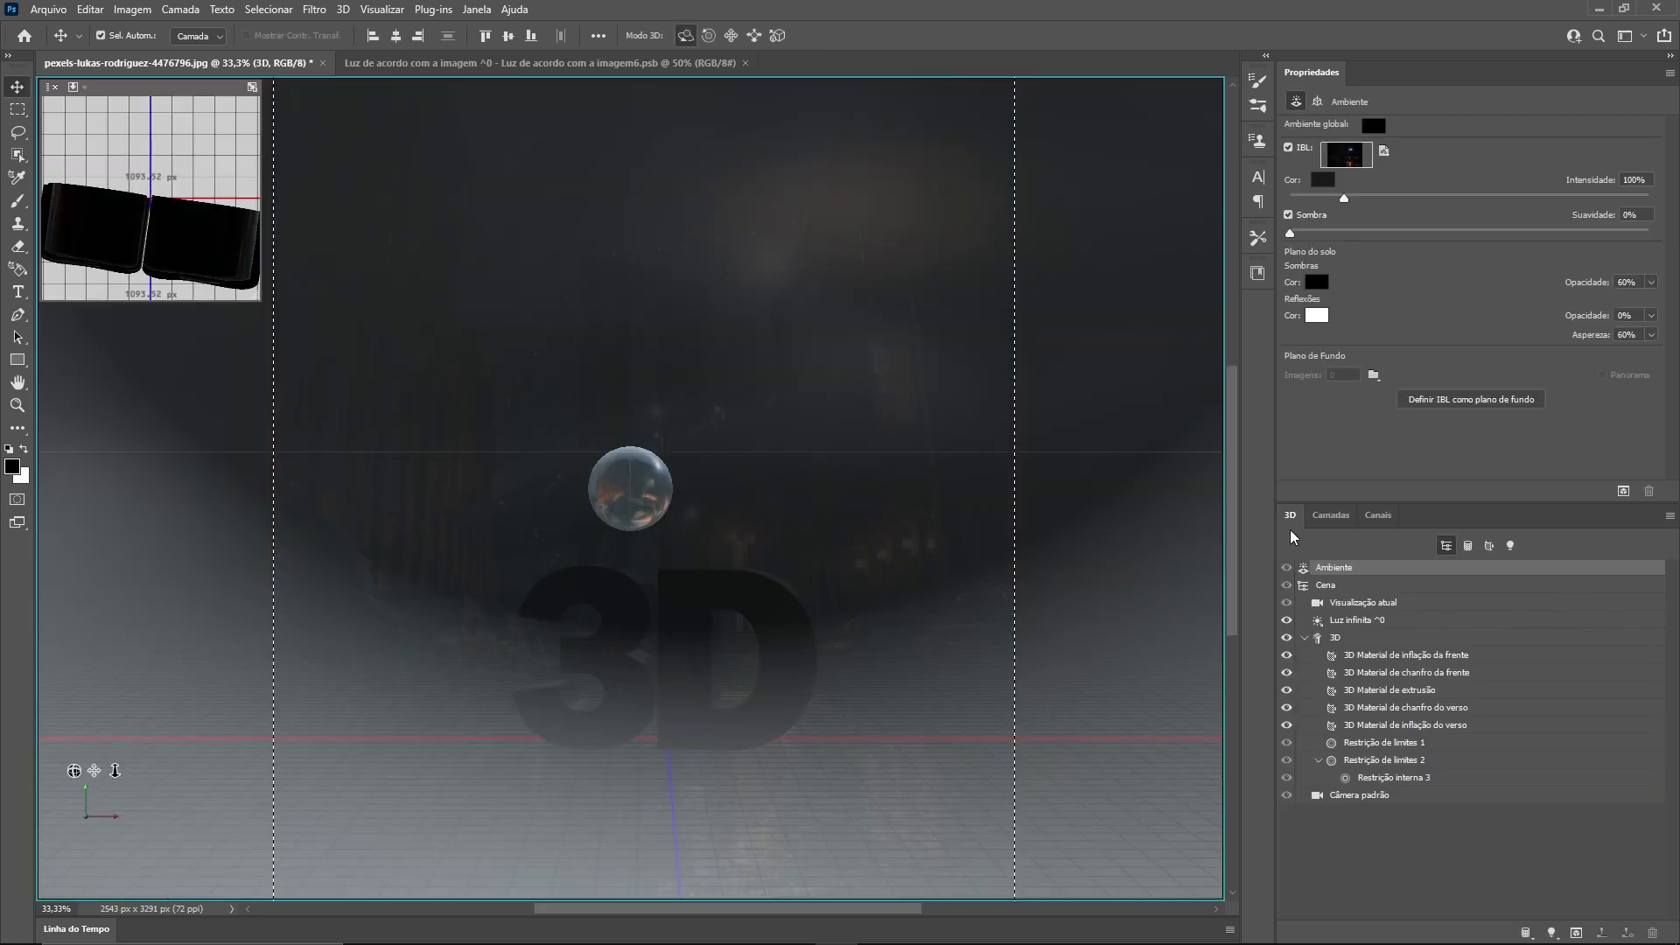
pyautogui.moveTo(678, 559)
pyautogui.mouseDown()
pyautogui.moveTo(637, 473)
pyautogui.moveTo(657, 496)
pyautogui.mouseUp()
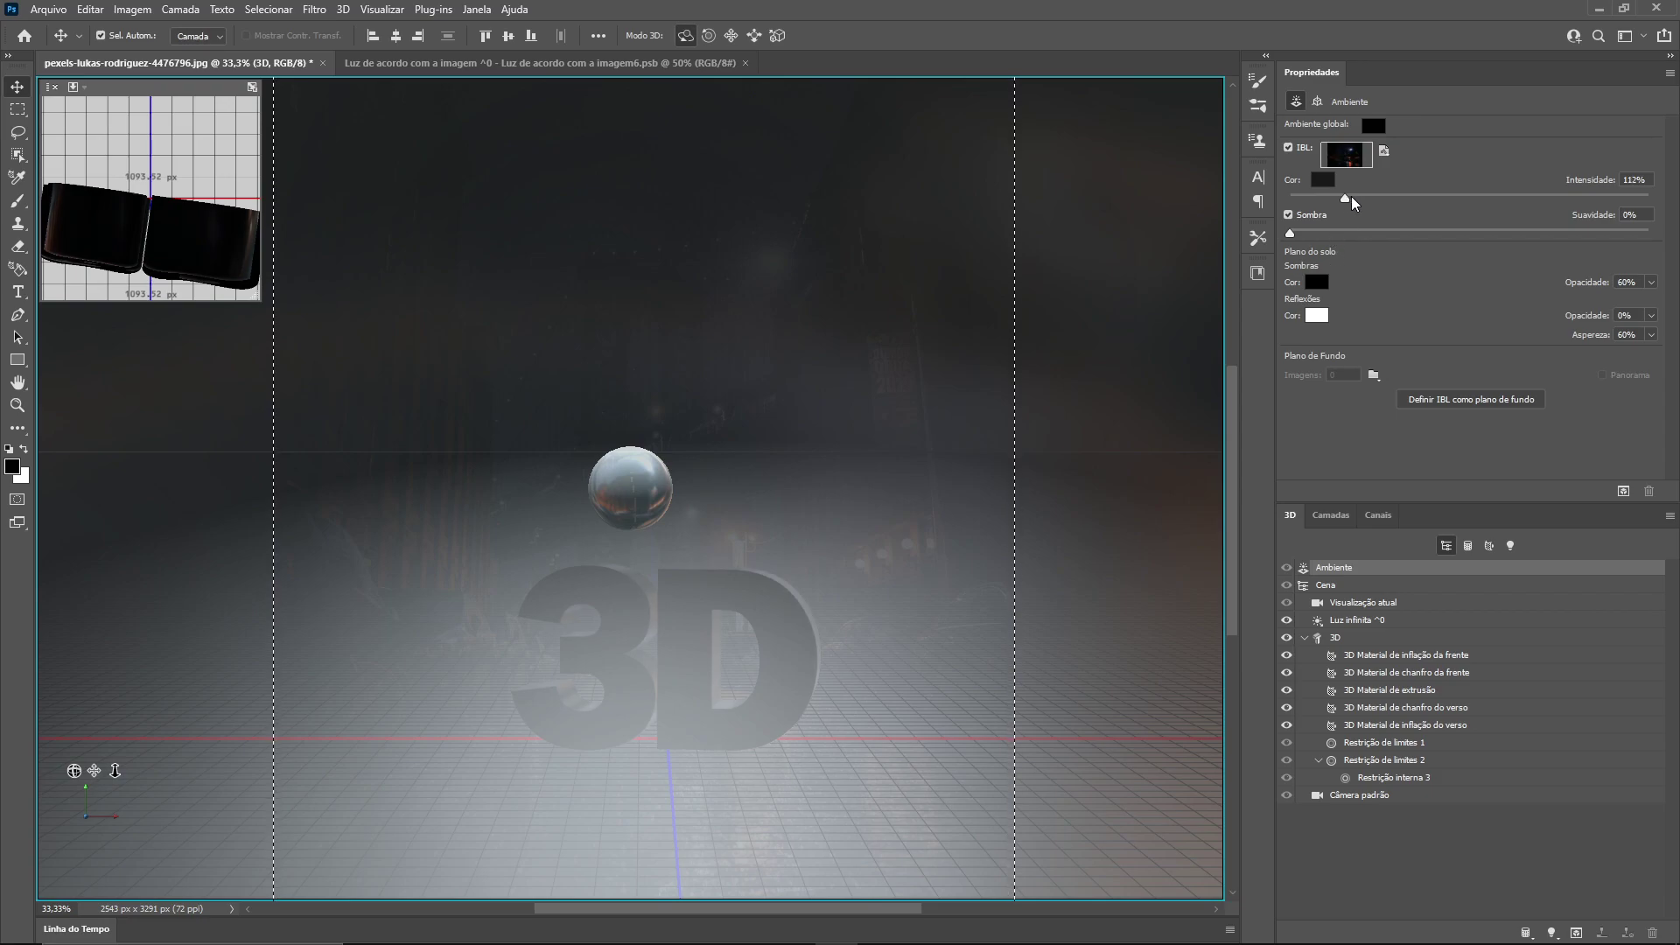
pyautogui.moveTo(1352, 198); pyautogui.dragTo(1343, 197)
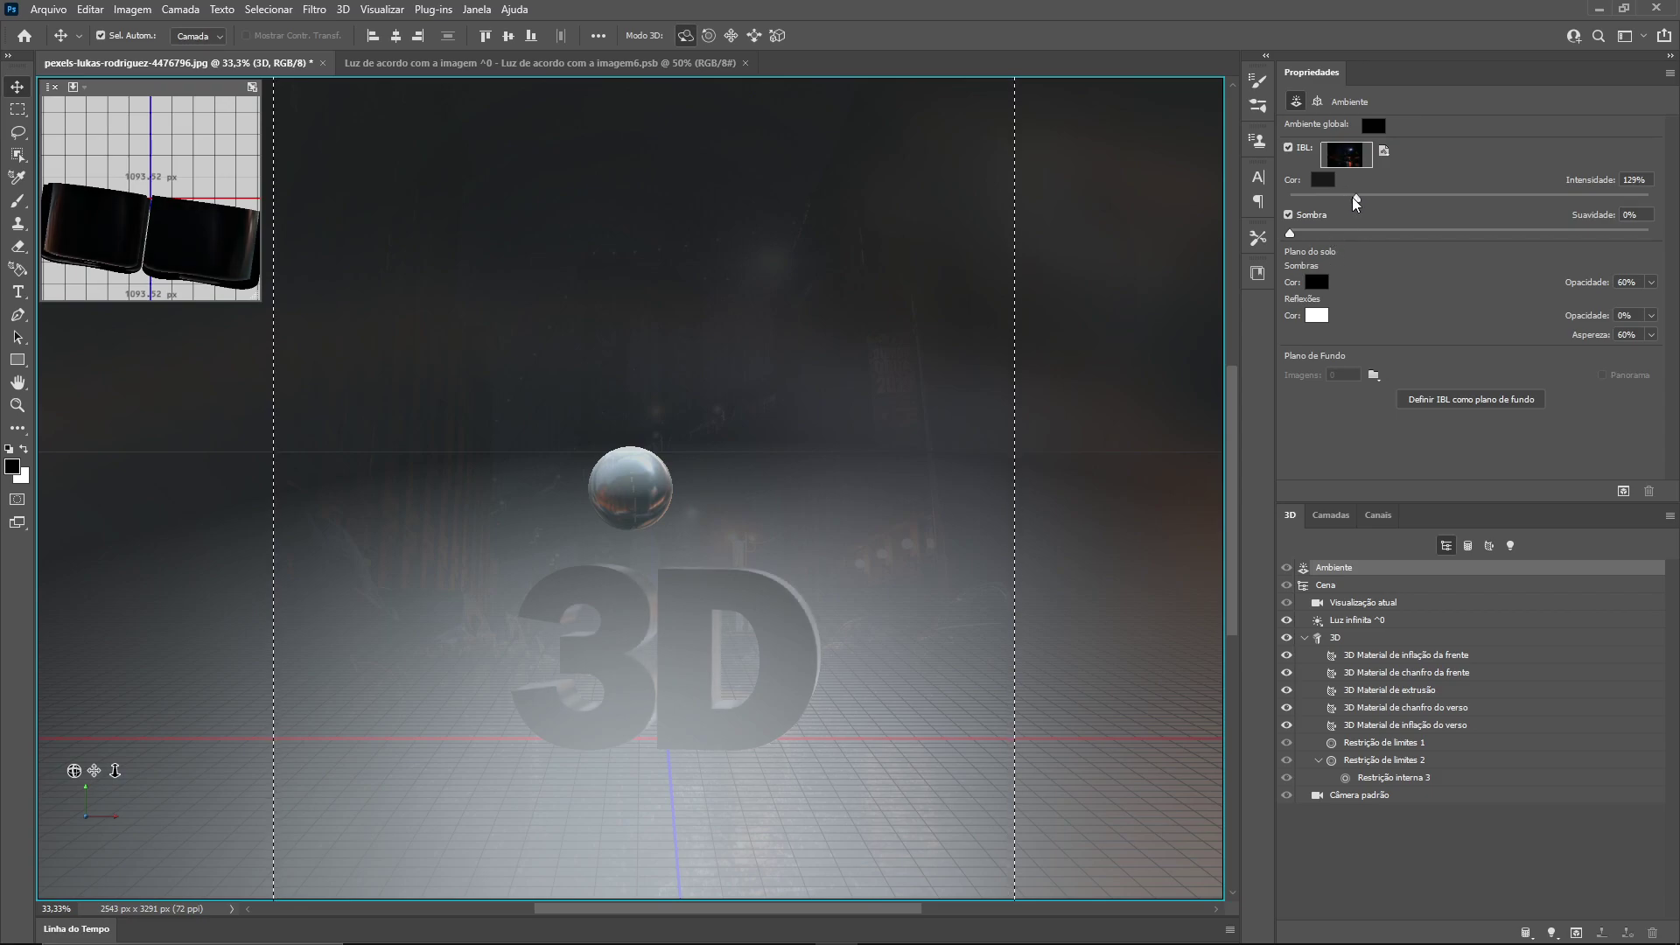
pyautogui.click(1380, 641)
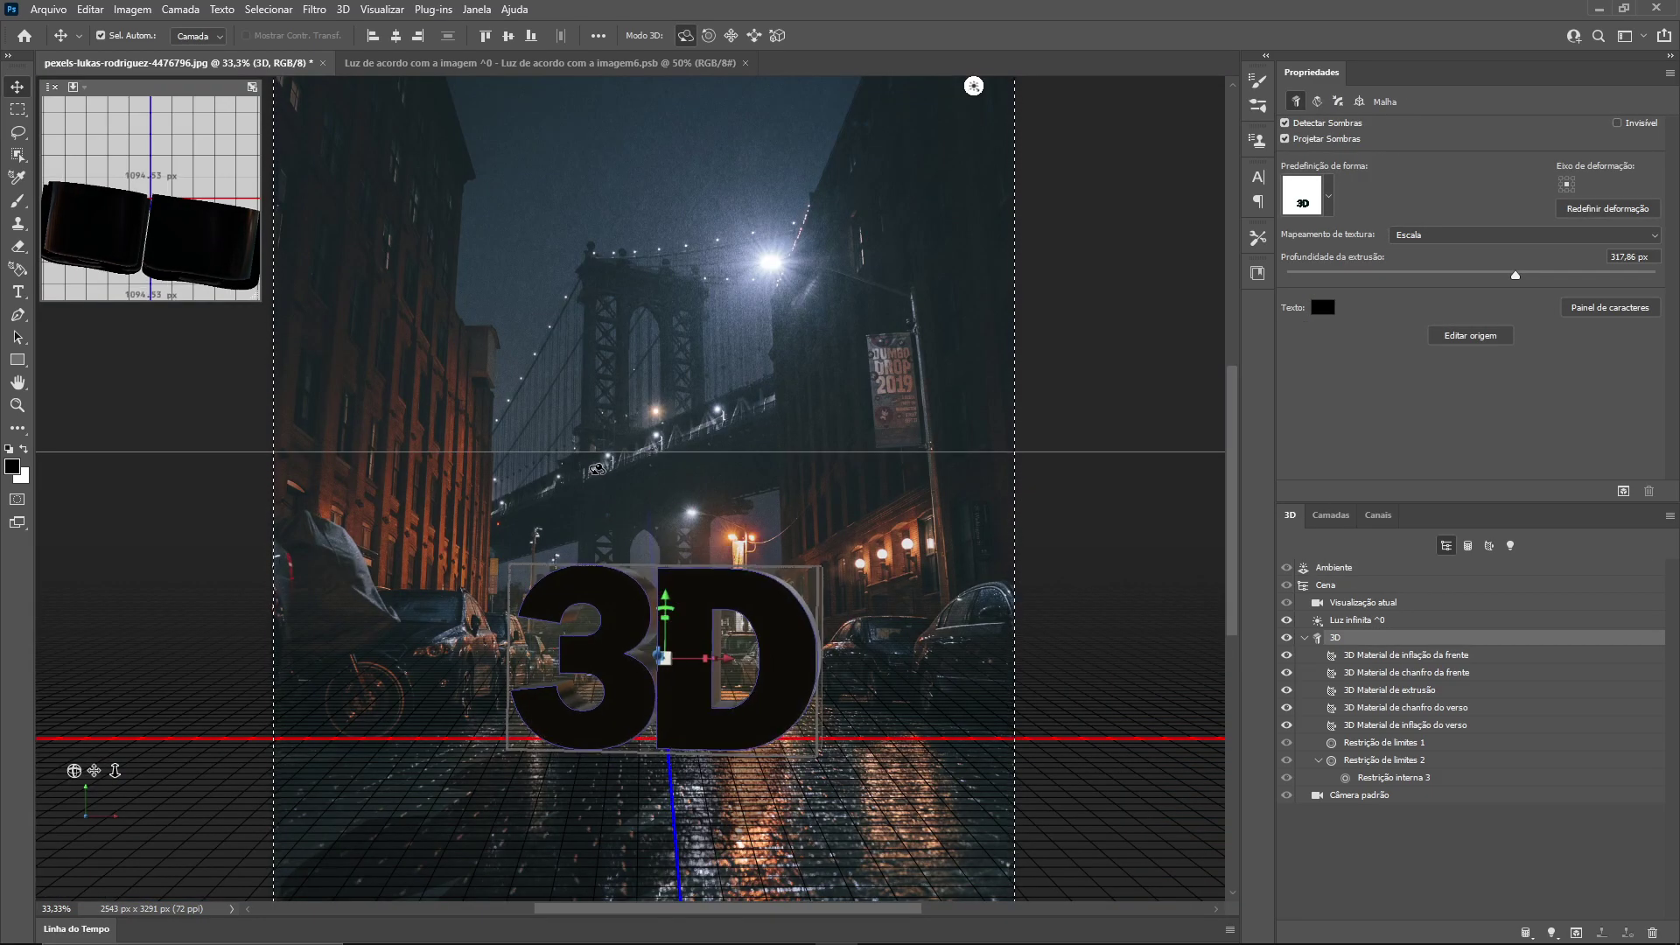
# Step: Try a flat shape preset, then restore the 317.86 px extruded preset
pyautogui.moveTo(596, 470); pyautogui.dragTo(596, 451)
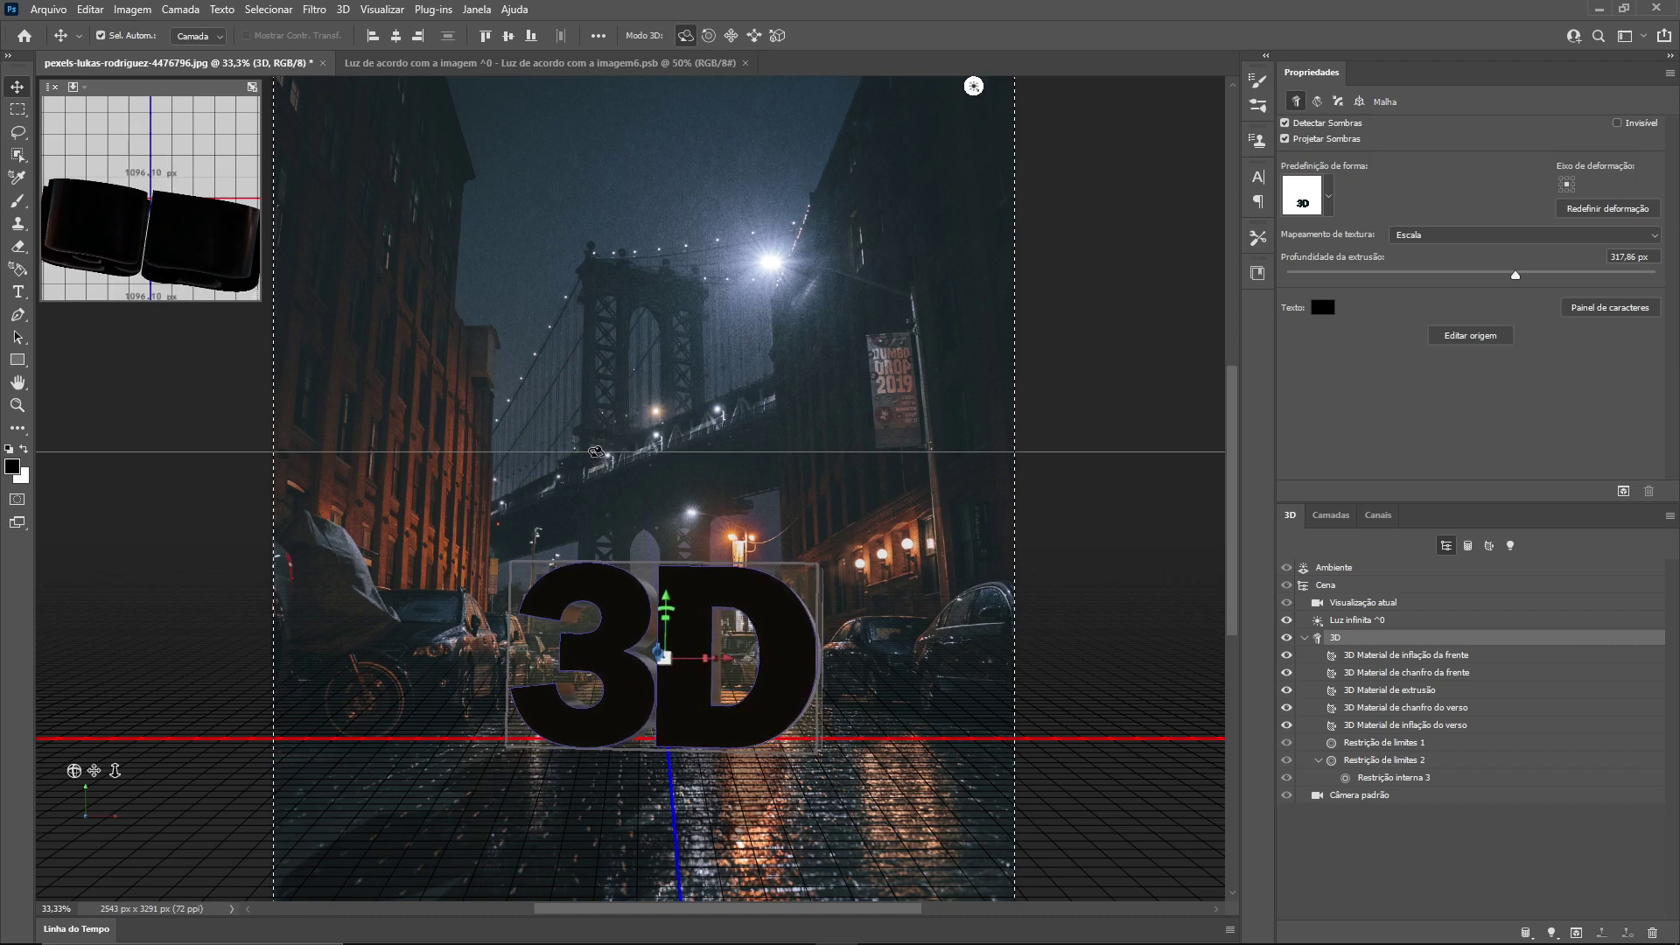
pyautogui.click(1329, 198)
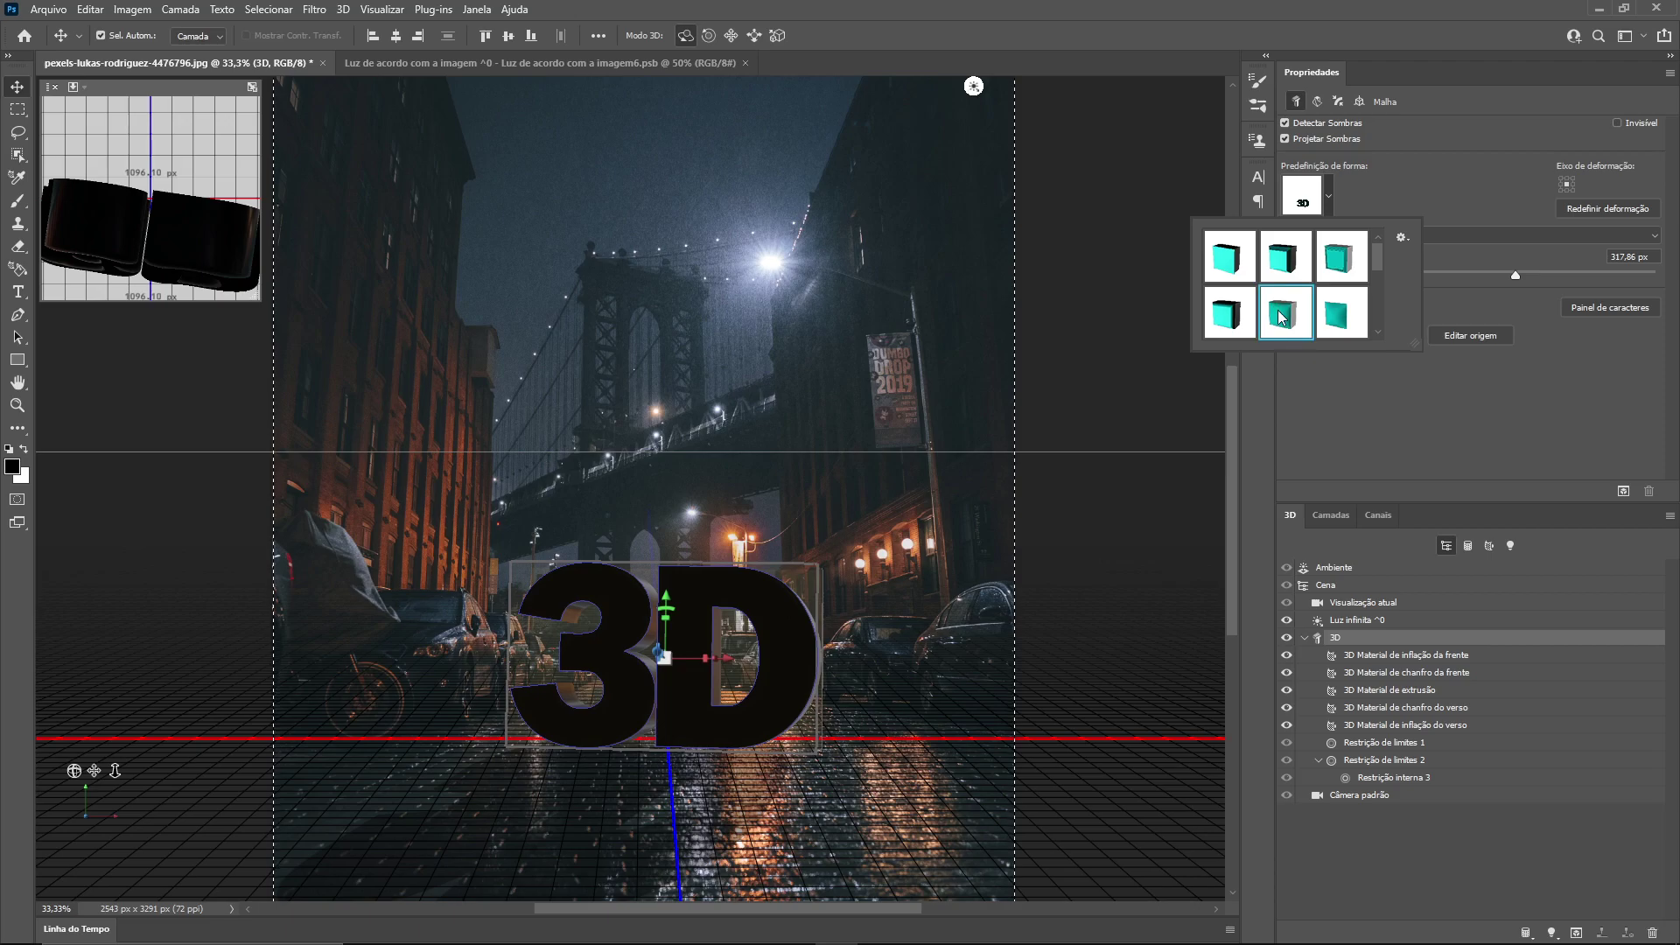
pyautogui.click(1327, 314)
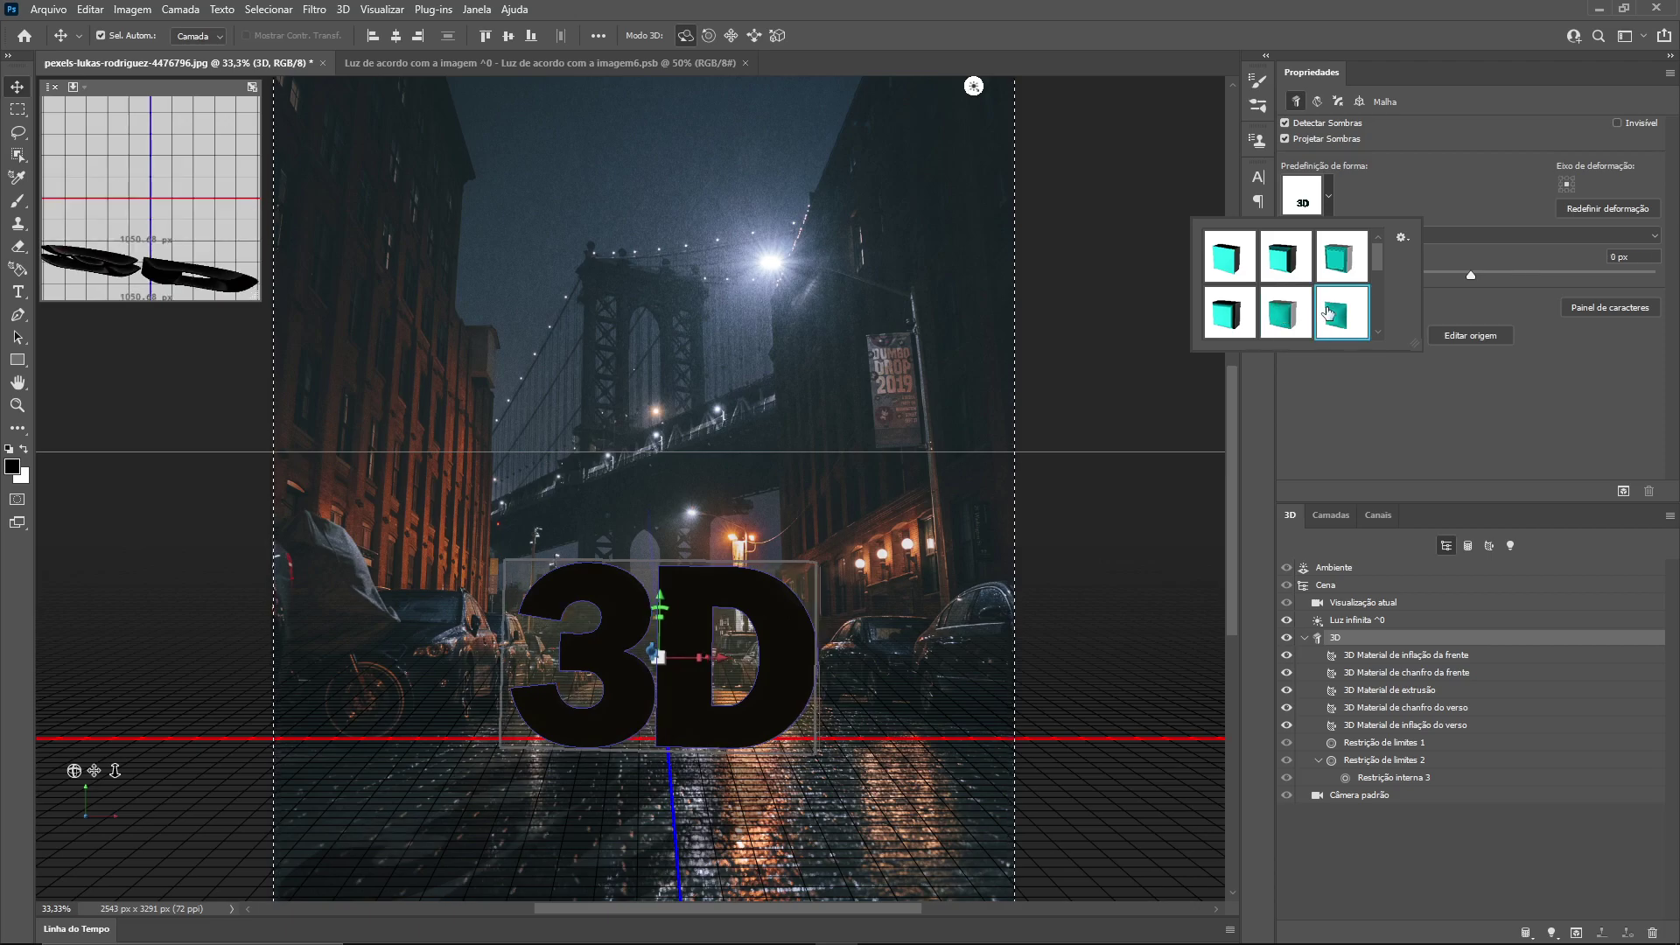
pyautogui.click(1227, 311)
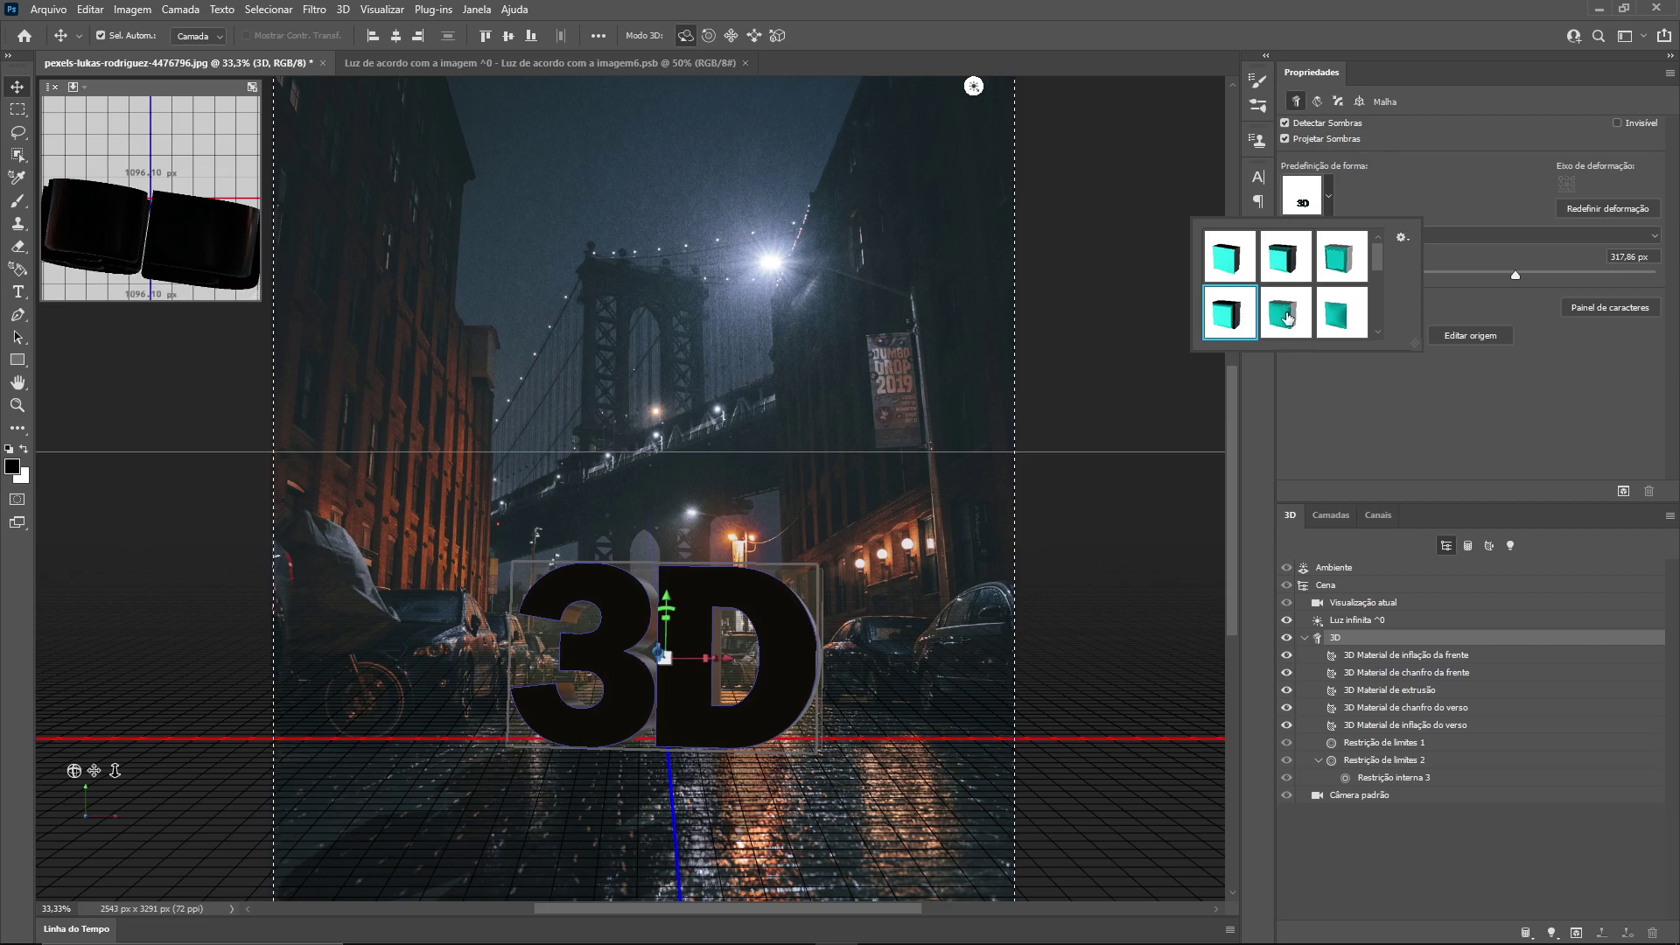
pyautogui.click(1305, 418)
# Step: Rotate the environment lighting, set Intensidade to 189%, then select the front inflation material
pyautogui.click(1351, 569)
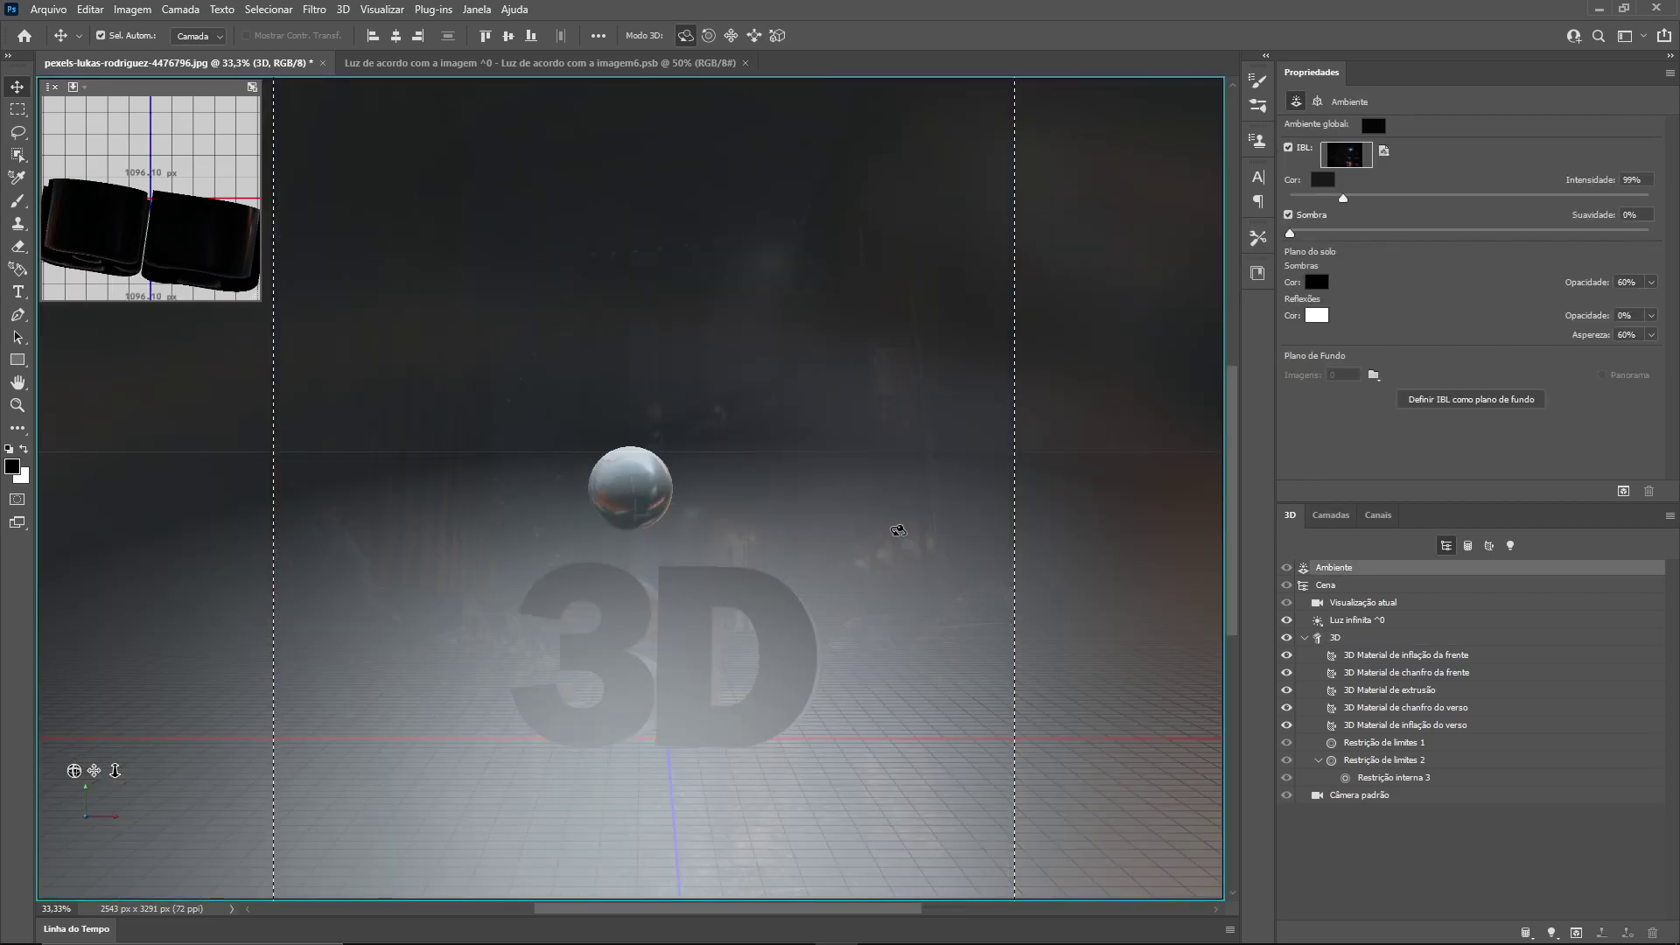
pyautogui.moveTo(667, 442); pyautogui.dragTo(677, 474)
pyautogui.moveTo(1343, 196); pyautogui.dragTo(1396, 198)
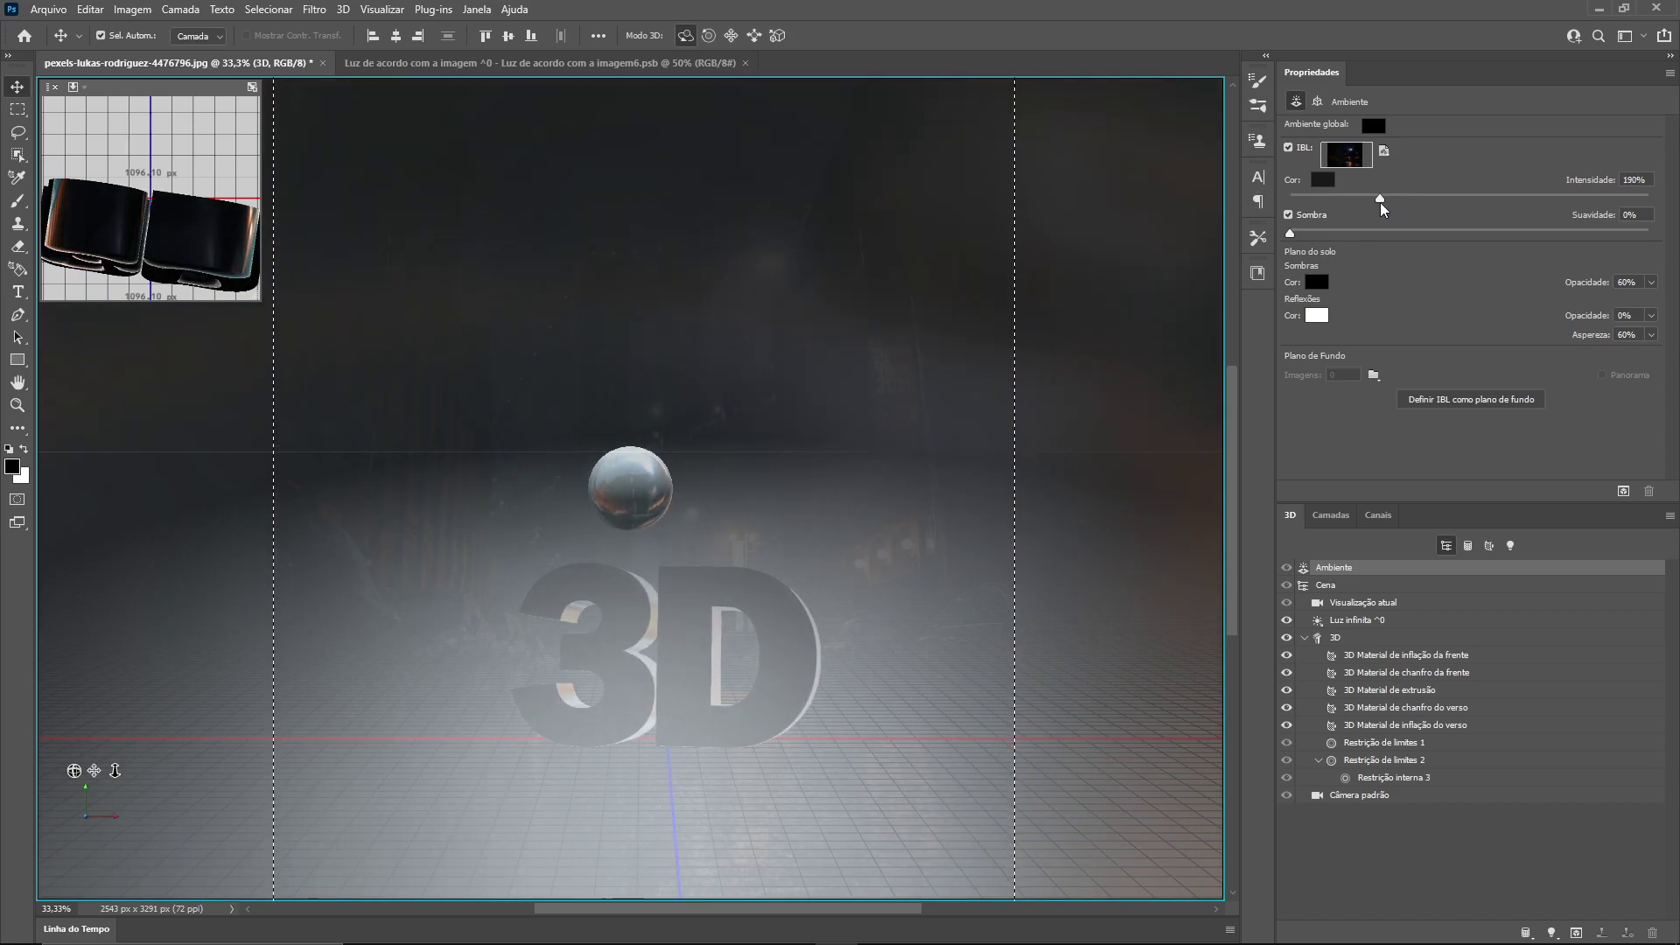
pyautogui.click(1379, 198)
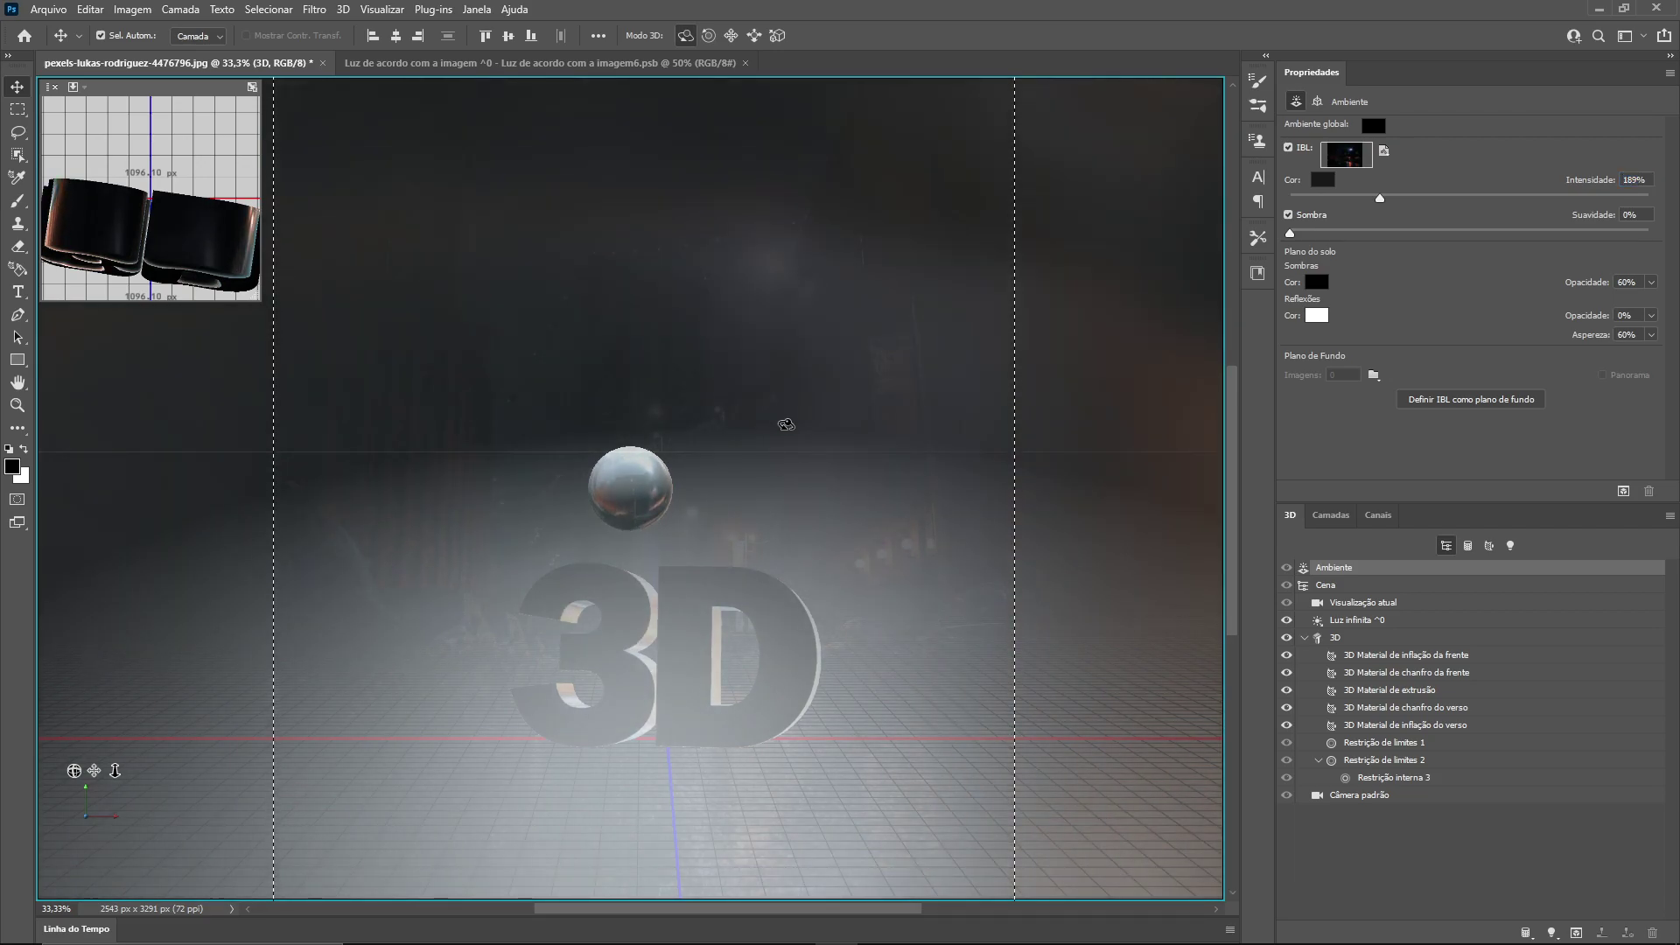
pyautogui.click(1379, 636)
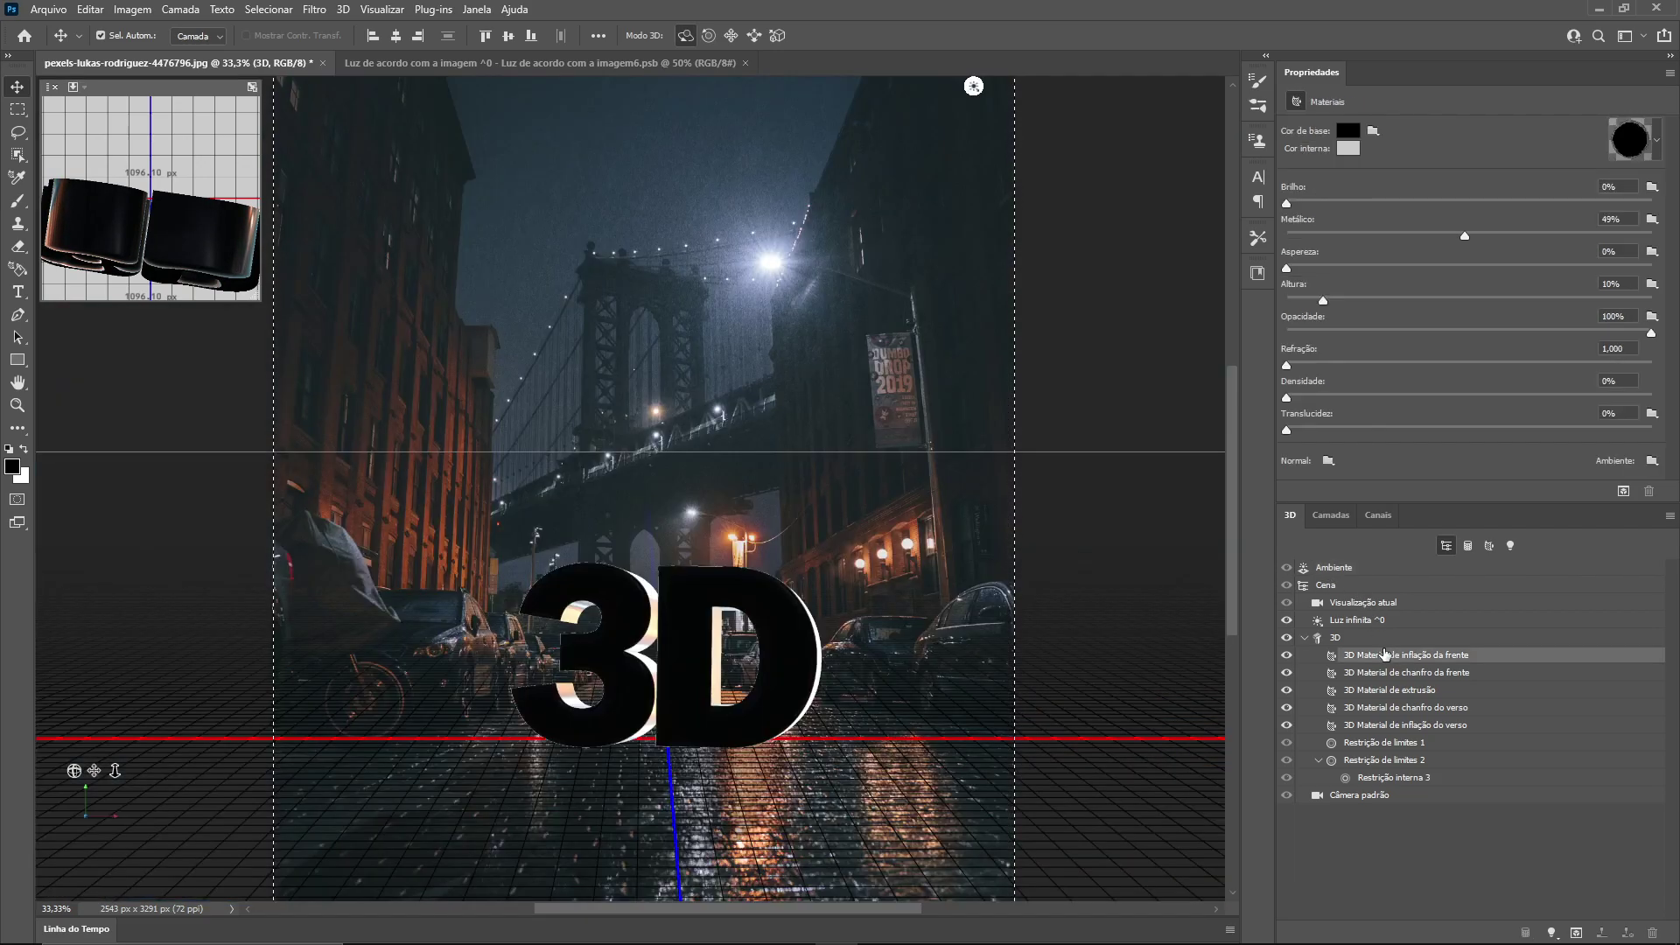
pyautogui.click(1372, 654)
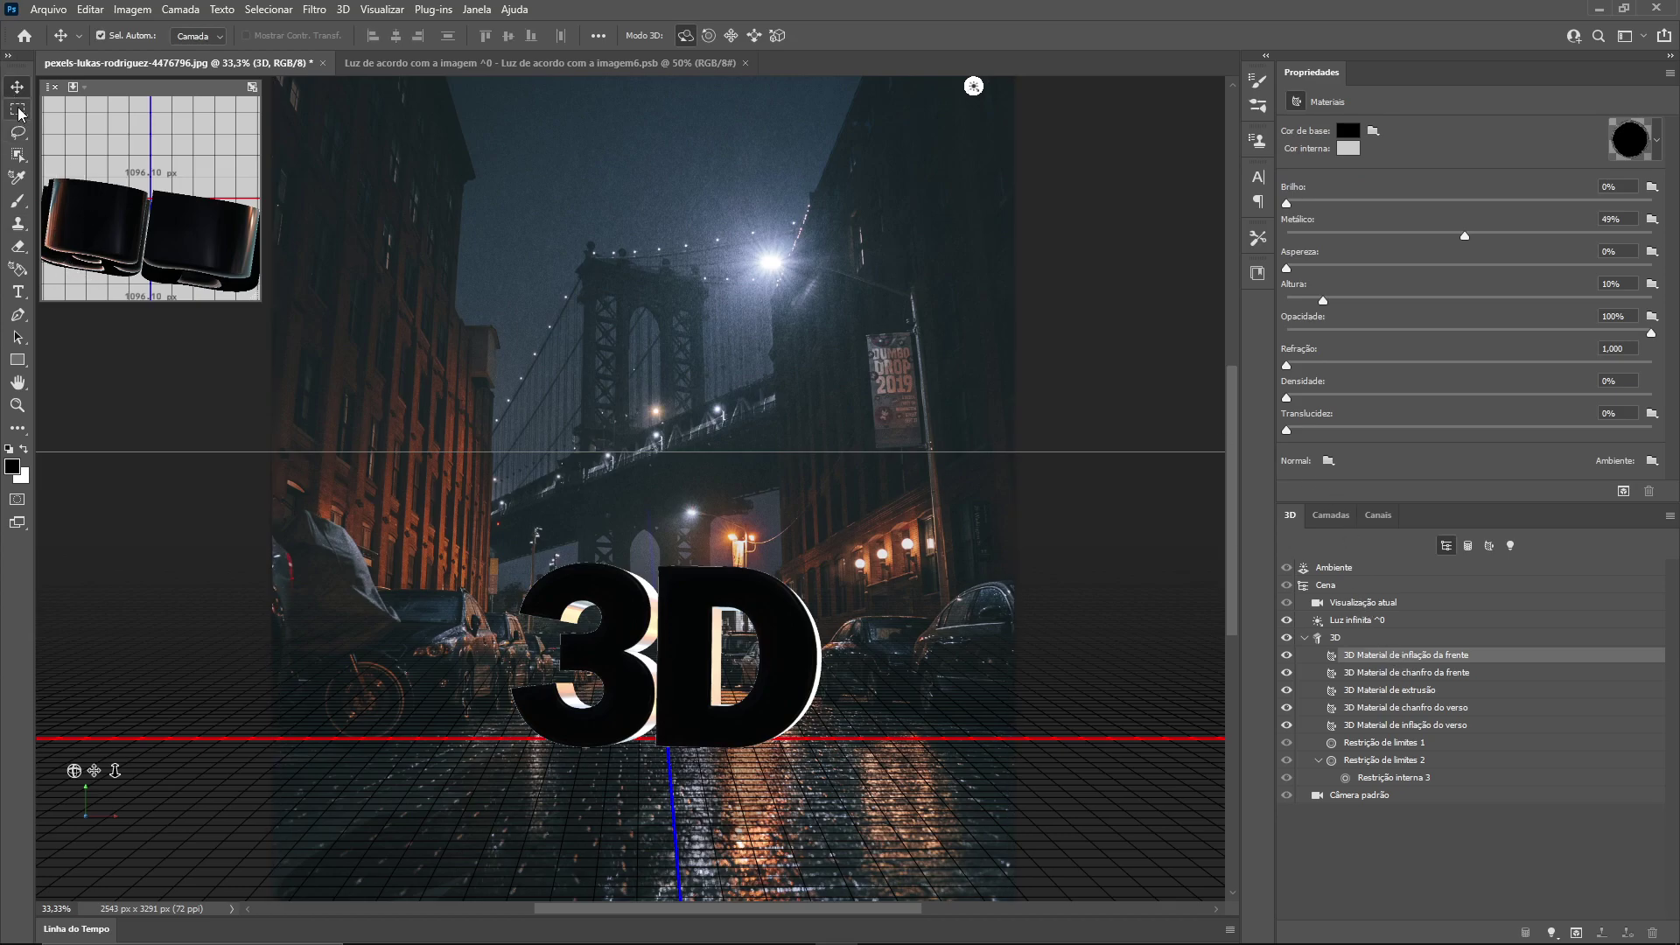
pyautogui.click(19, 111)
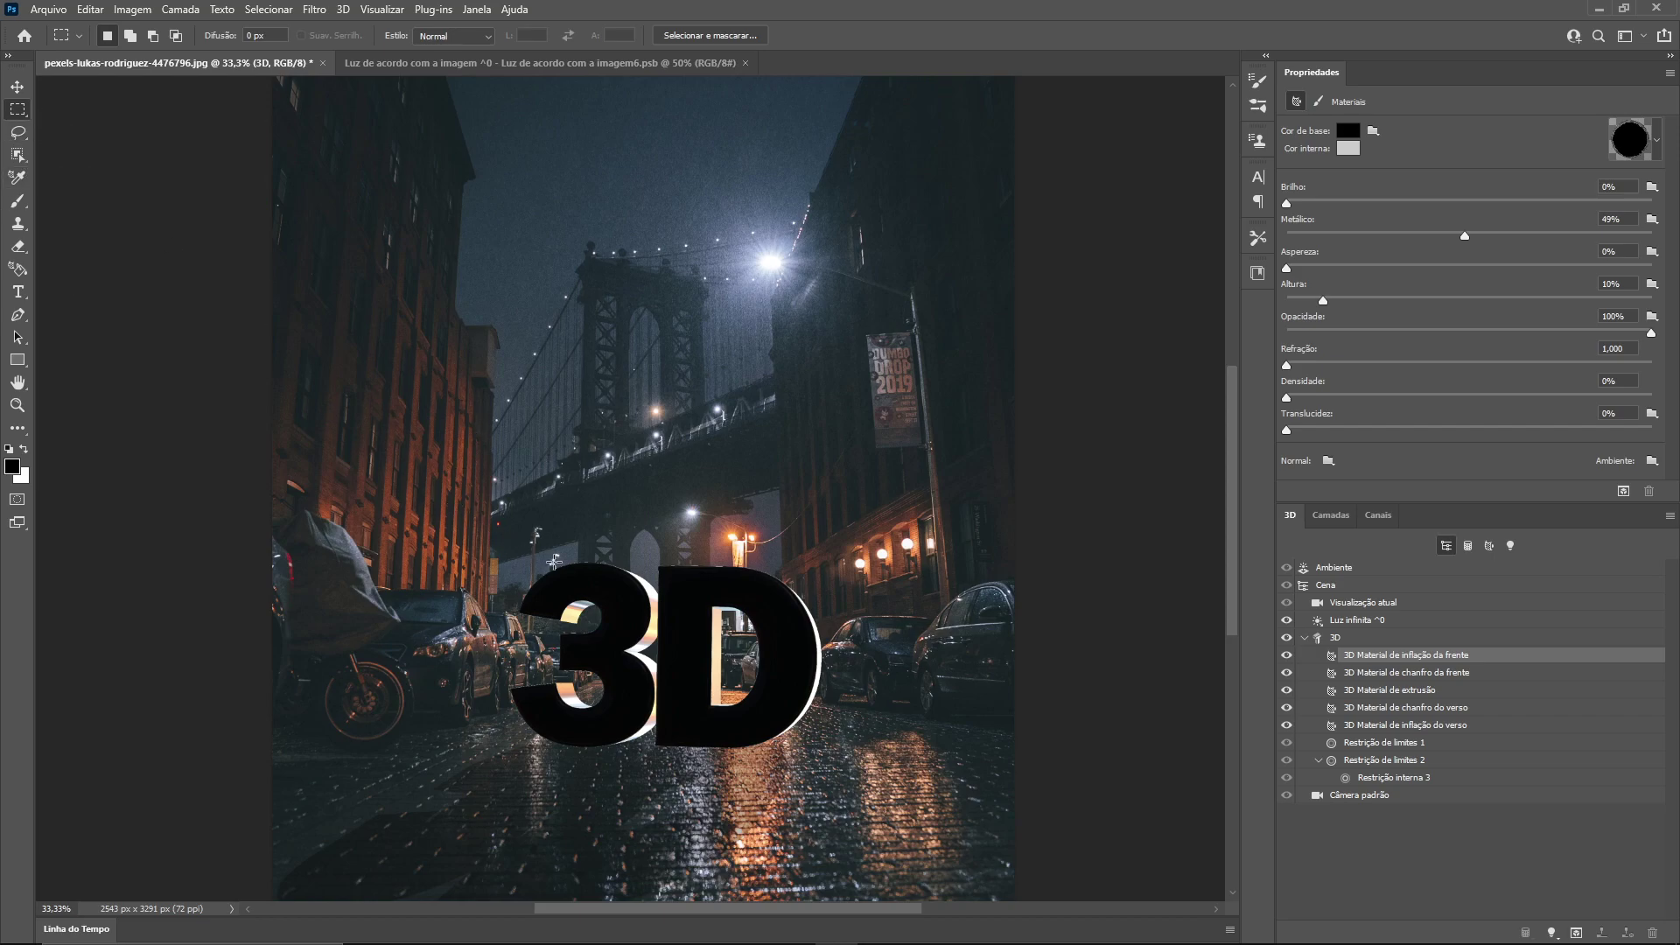
# Step: Test-render a marquee region around the '3', inspect the result up close, then deselect
pyautogui.moveTo(496, 539); pyautogui.dragTo(661, 739)
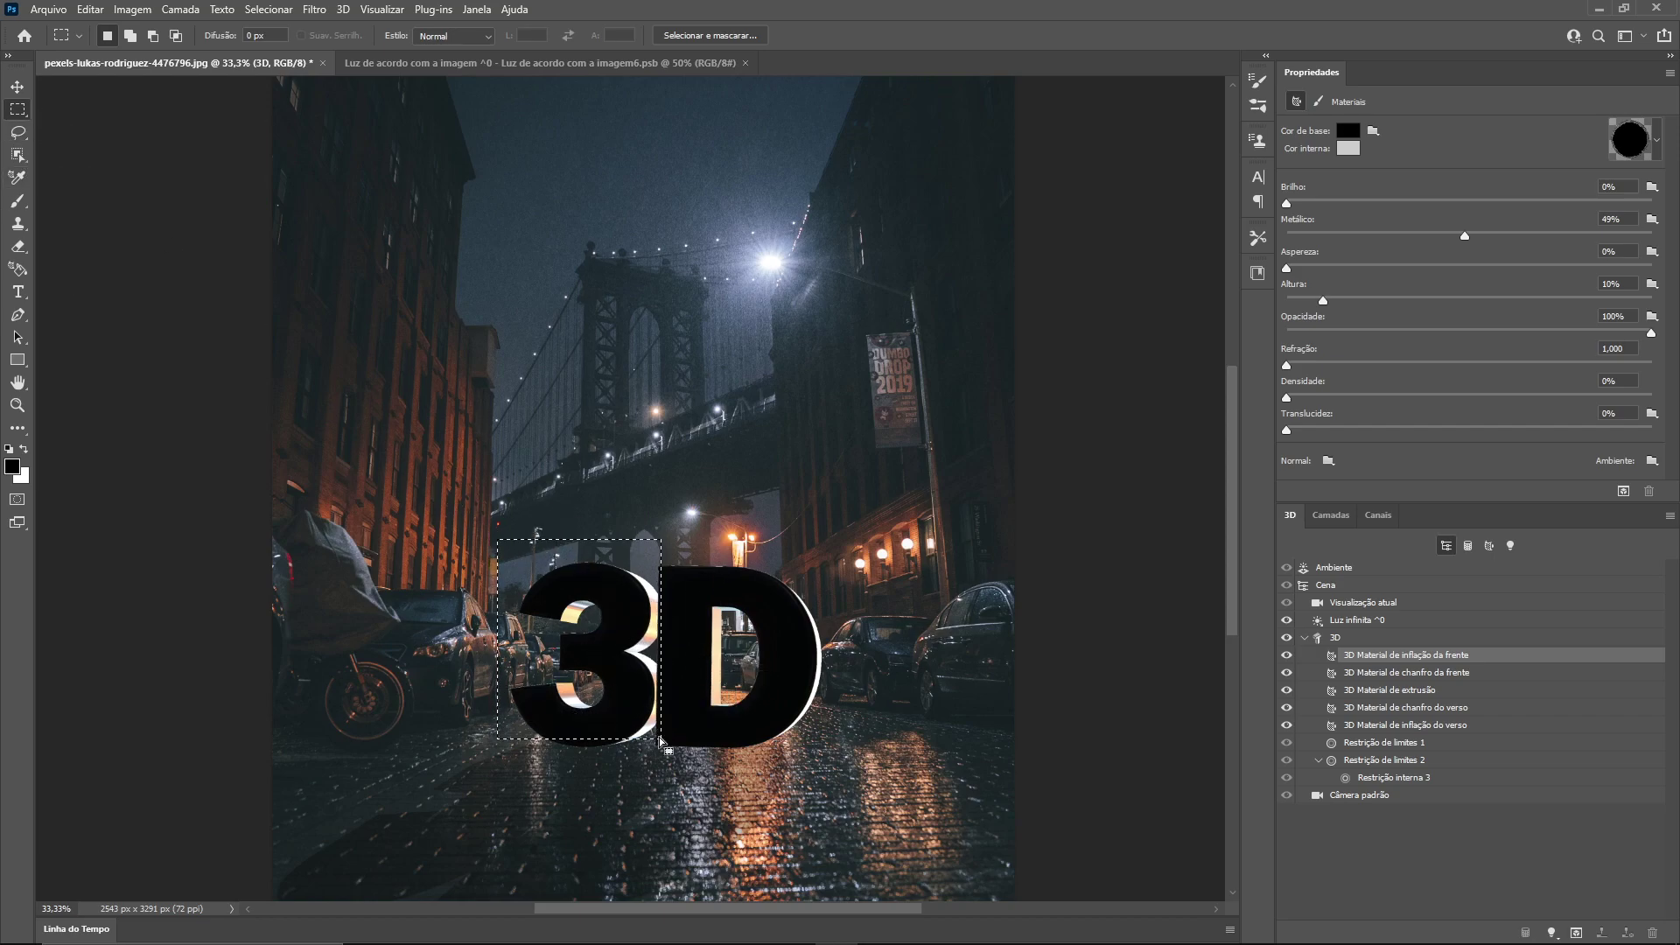
pyautogui.click(1625, 493)
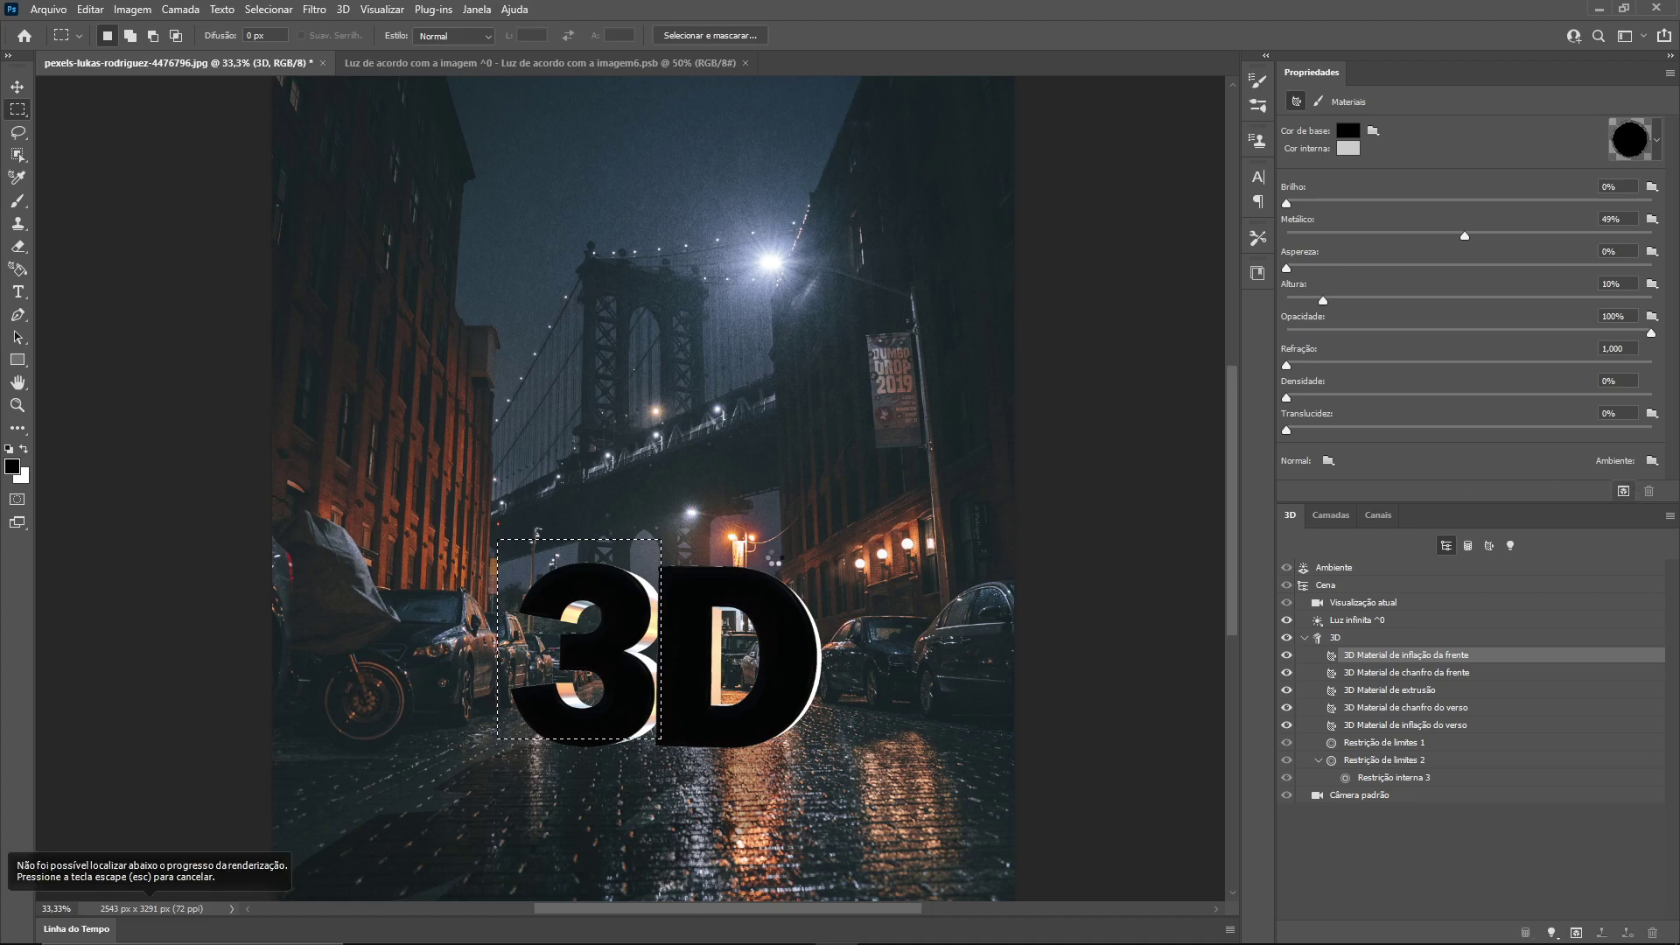
pyautogui.scroll(2, 604, 784)
pyautogui.scroll(2, 604, 784)
pyautogui.scroll(2, 604, 784)
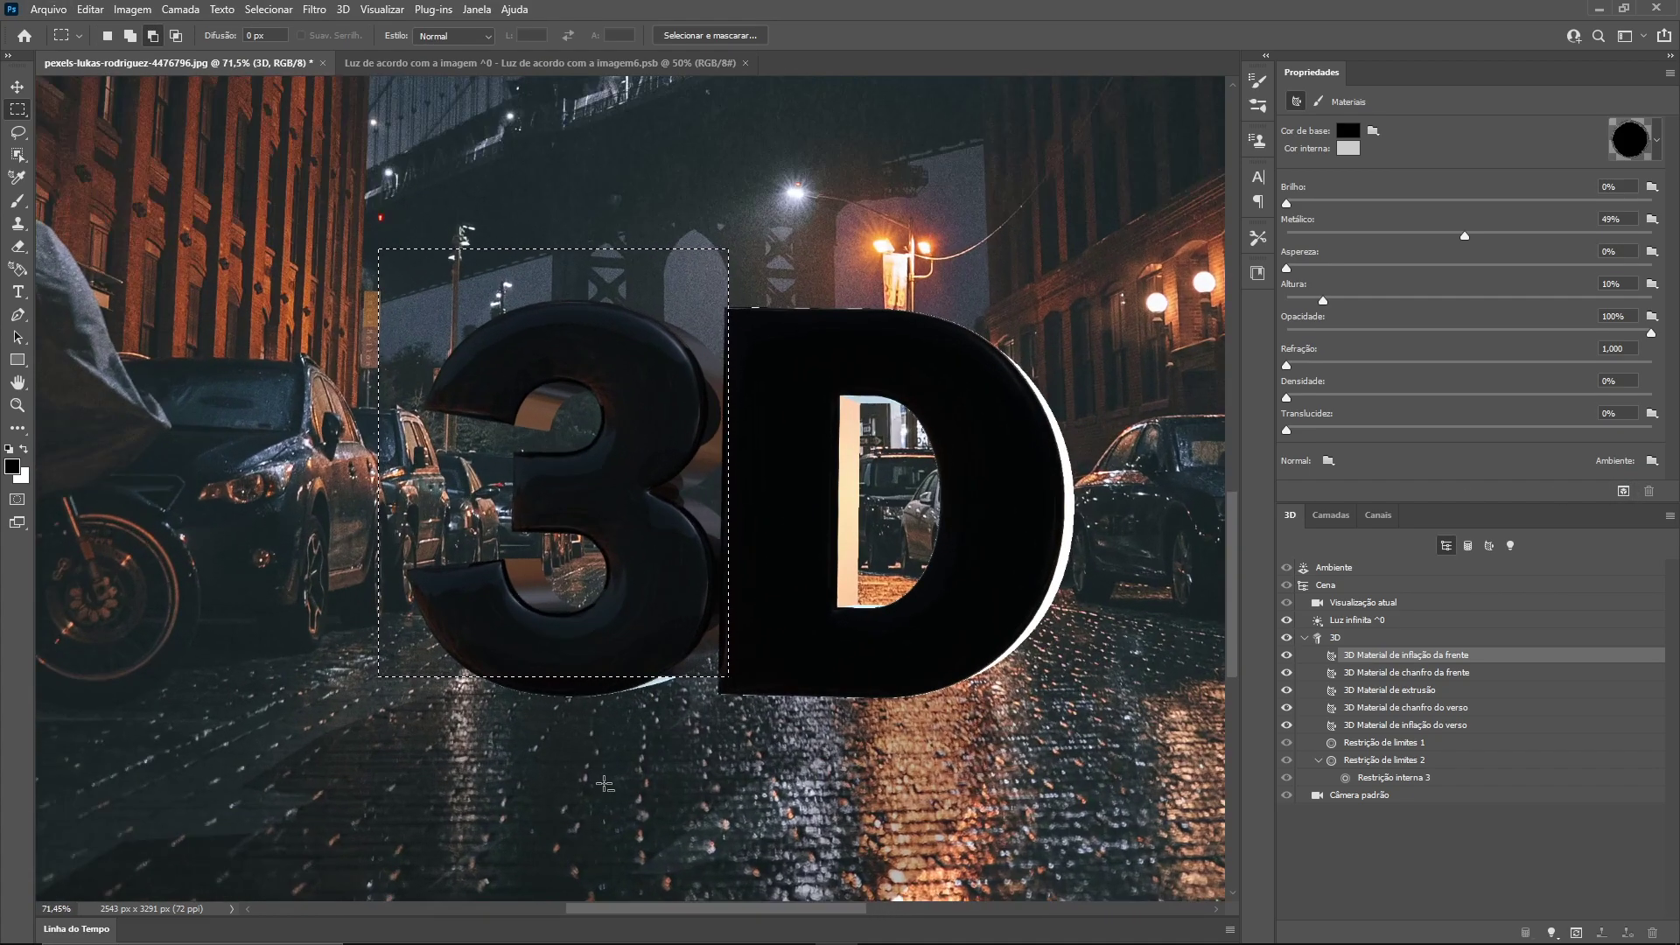
pyautogui.scroll(-2, 588, 712)
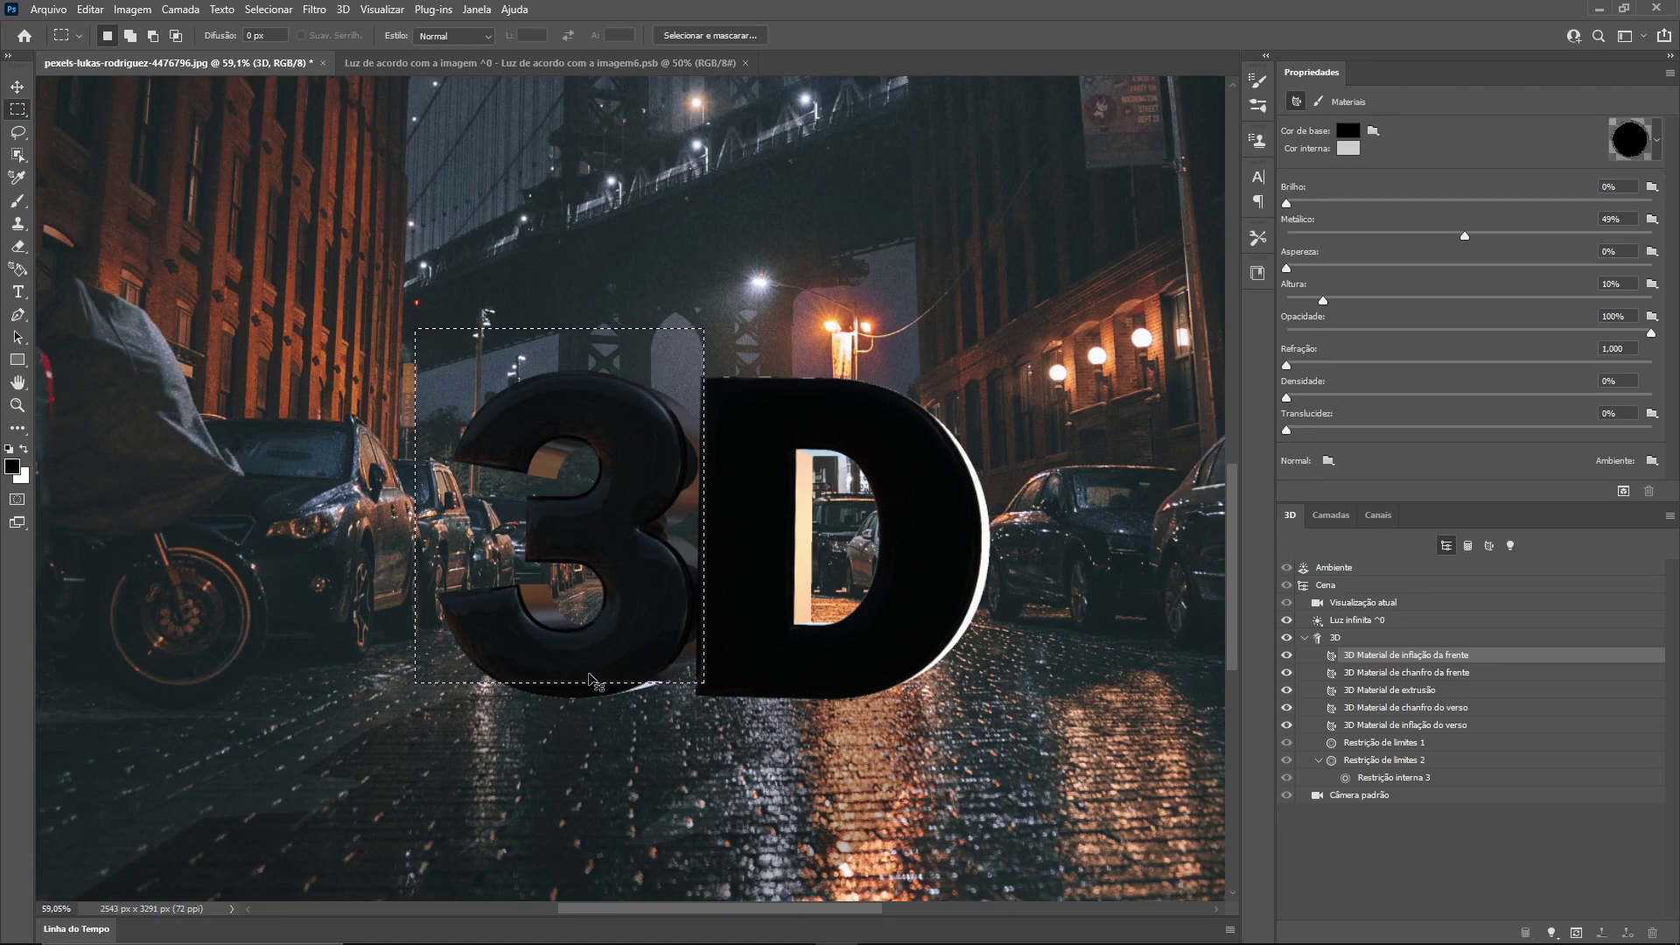
pyautogui.click(591, 680)
# Step: Rotate the Ambiente IBL light around the text in 3D mode and set its intensity to 199%
pyautogui.click(1356, 568)
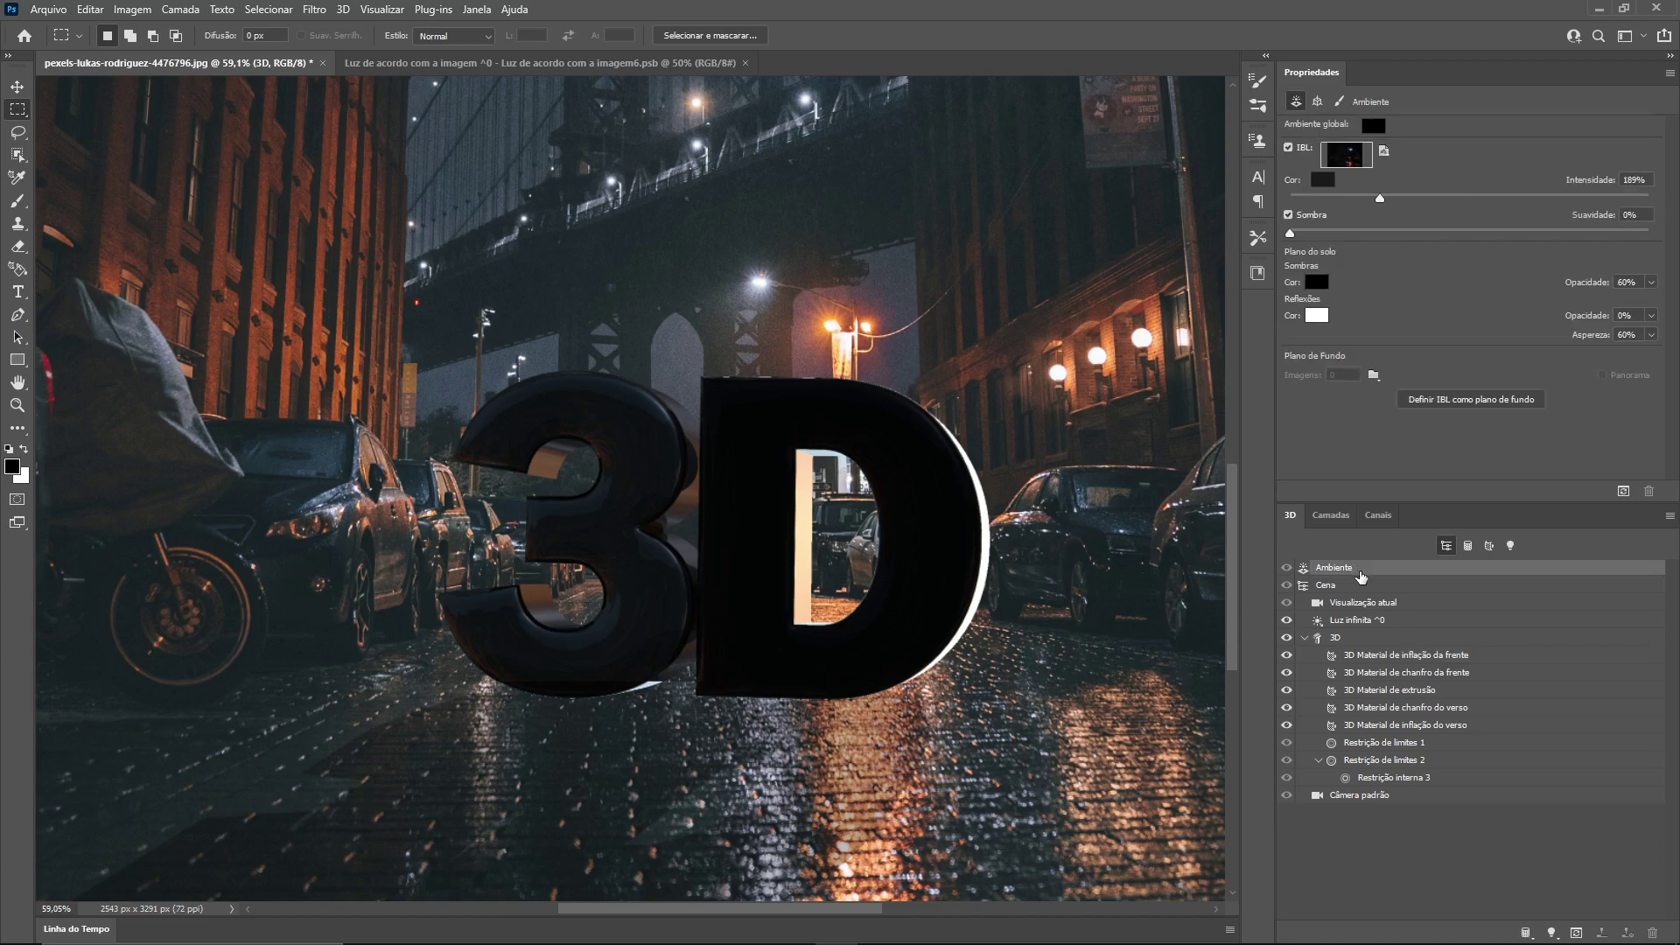
pyautogui.click(18, 87)
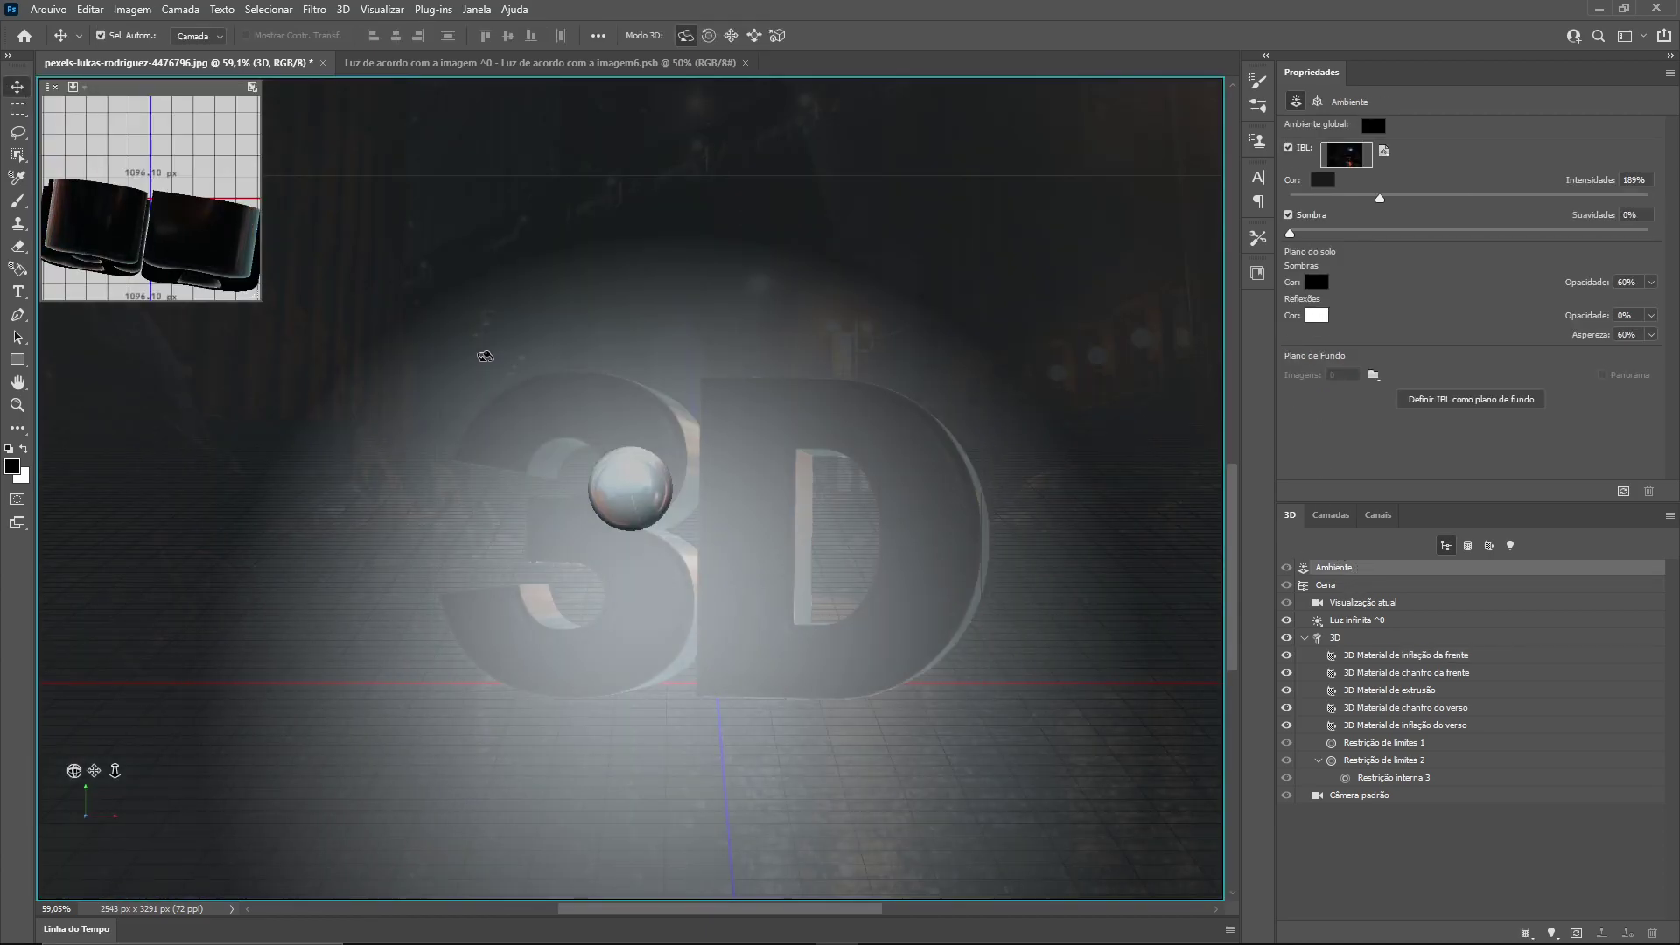
pyautogui.moveTo(486, 356); pyautogui.dragTo(403, 267)
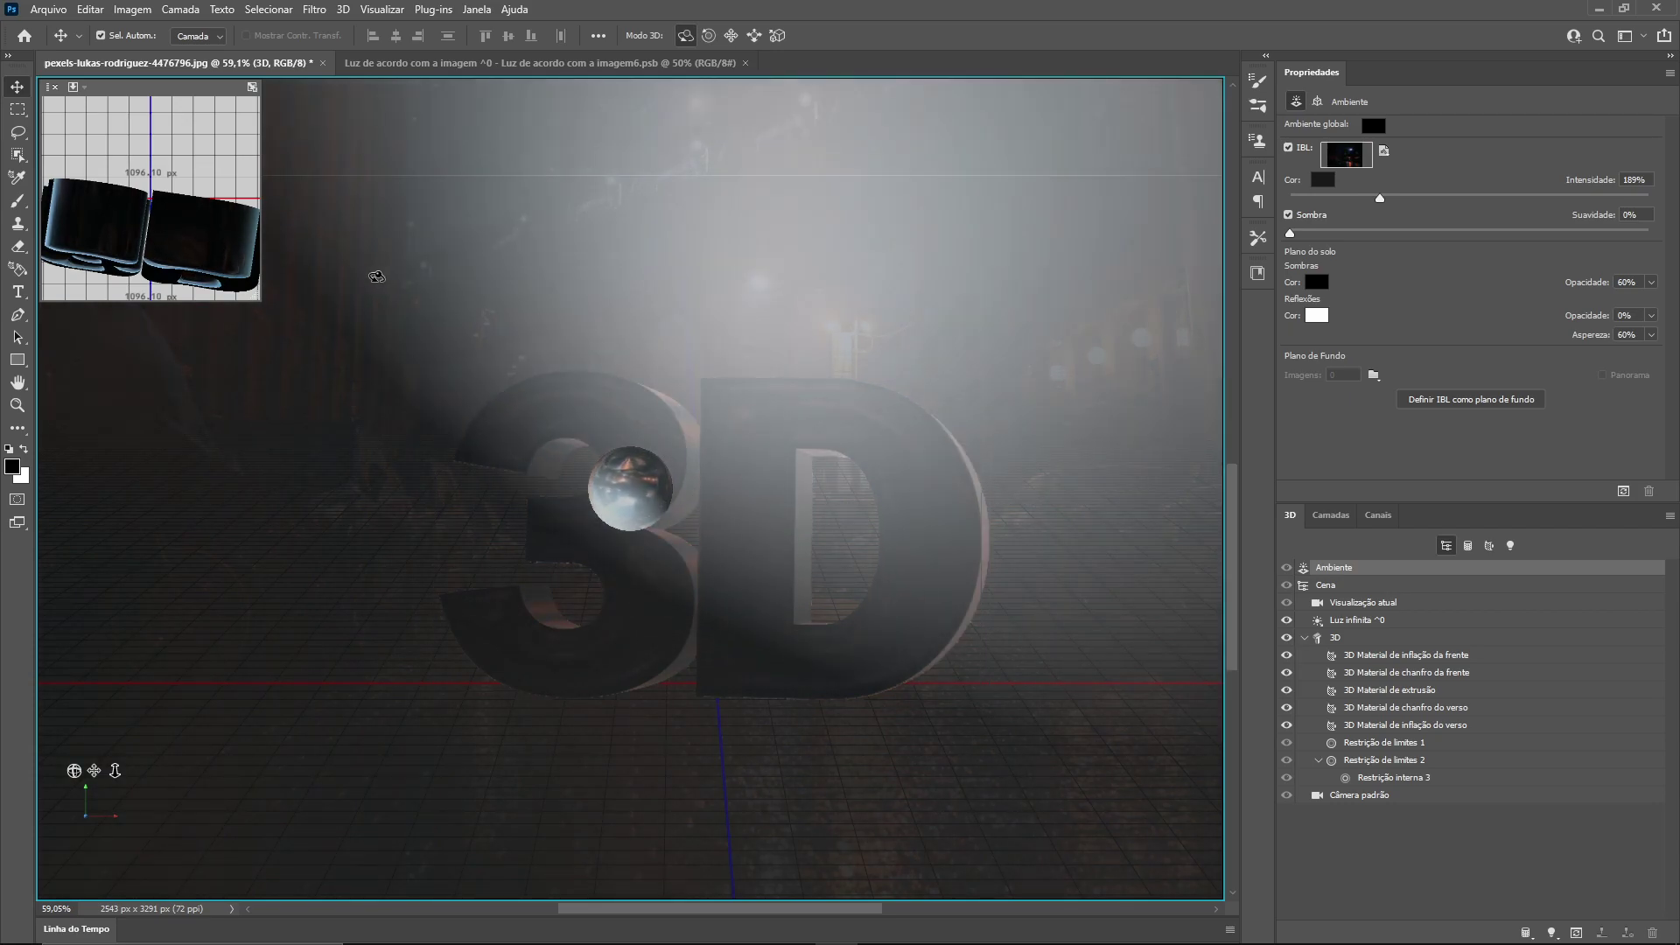
pyautogui.moveTo(404, 266); pyautogui.dragTo(405, 302)
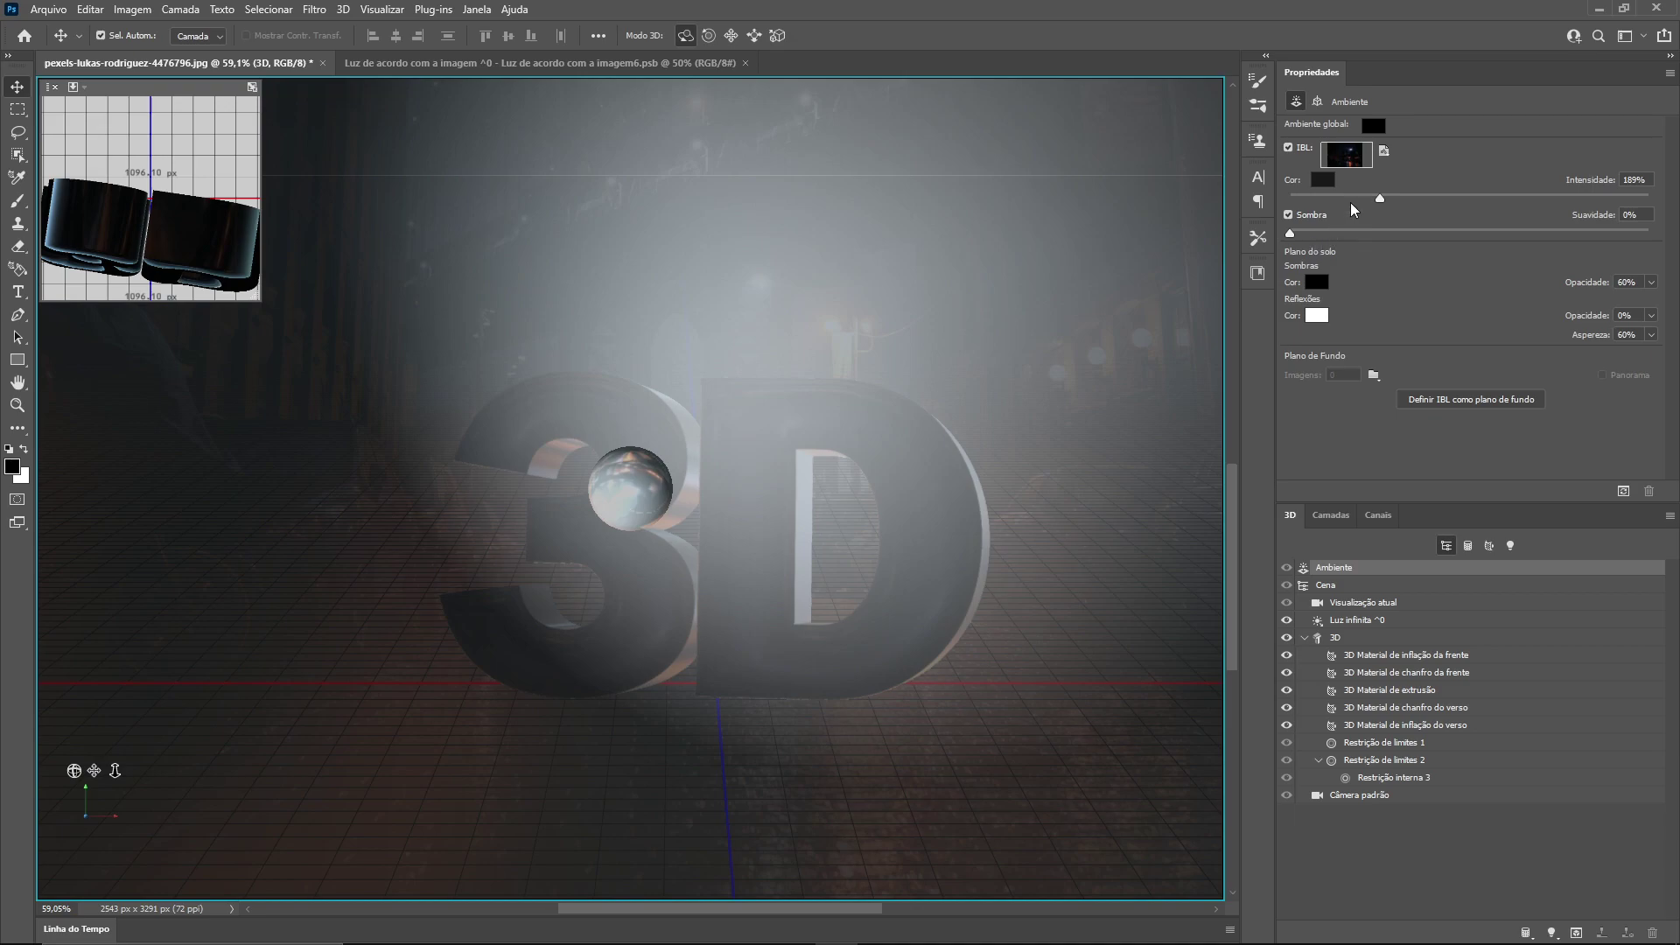
pyautogui.moveTo(1375, 199)
pyautogui.mouseDown()
pyautogui.moveTo(1397, 200)
pyautogui.moveTo(1383, 199)
pyautogui.mouseUp()
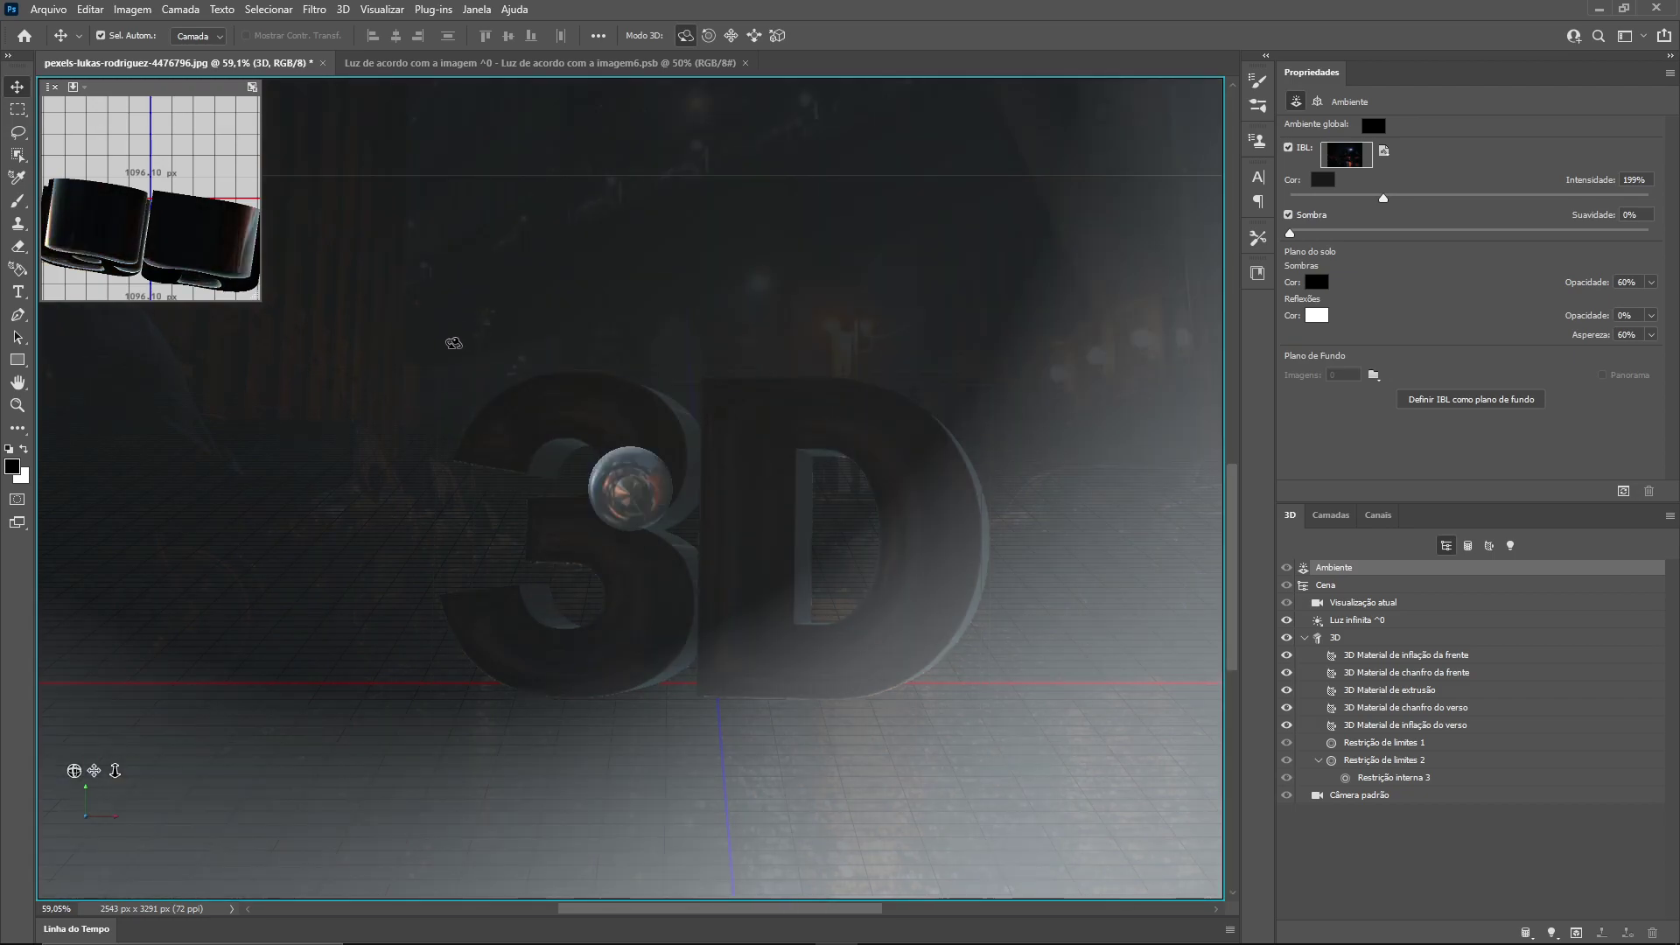
pyautogui.moveTo(453, 343)
pyautogui.mouseDown()
pyautogui.moveTo(385, 255)
pyautogui.moveTo(348, 312)
pyautogui.mouseUp()
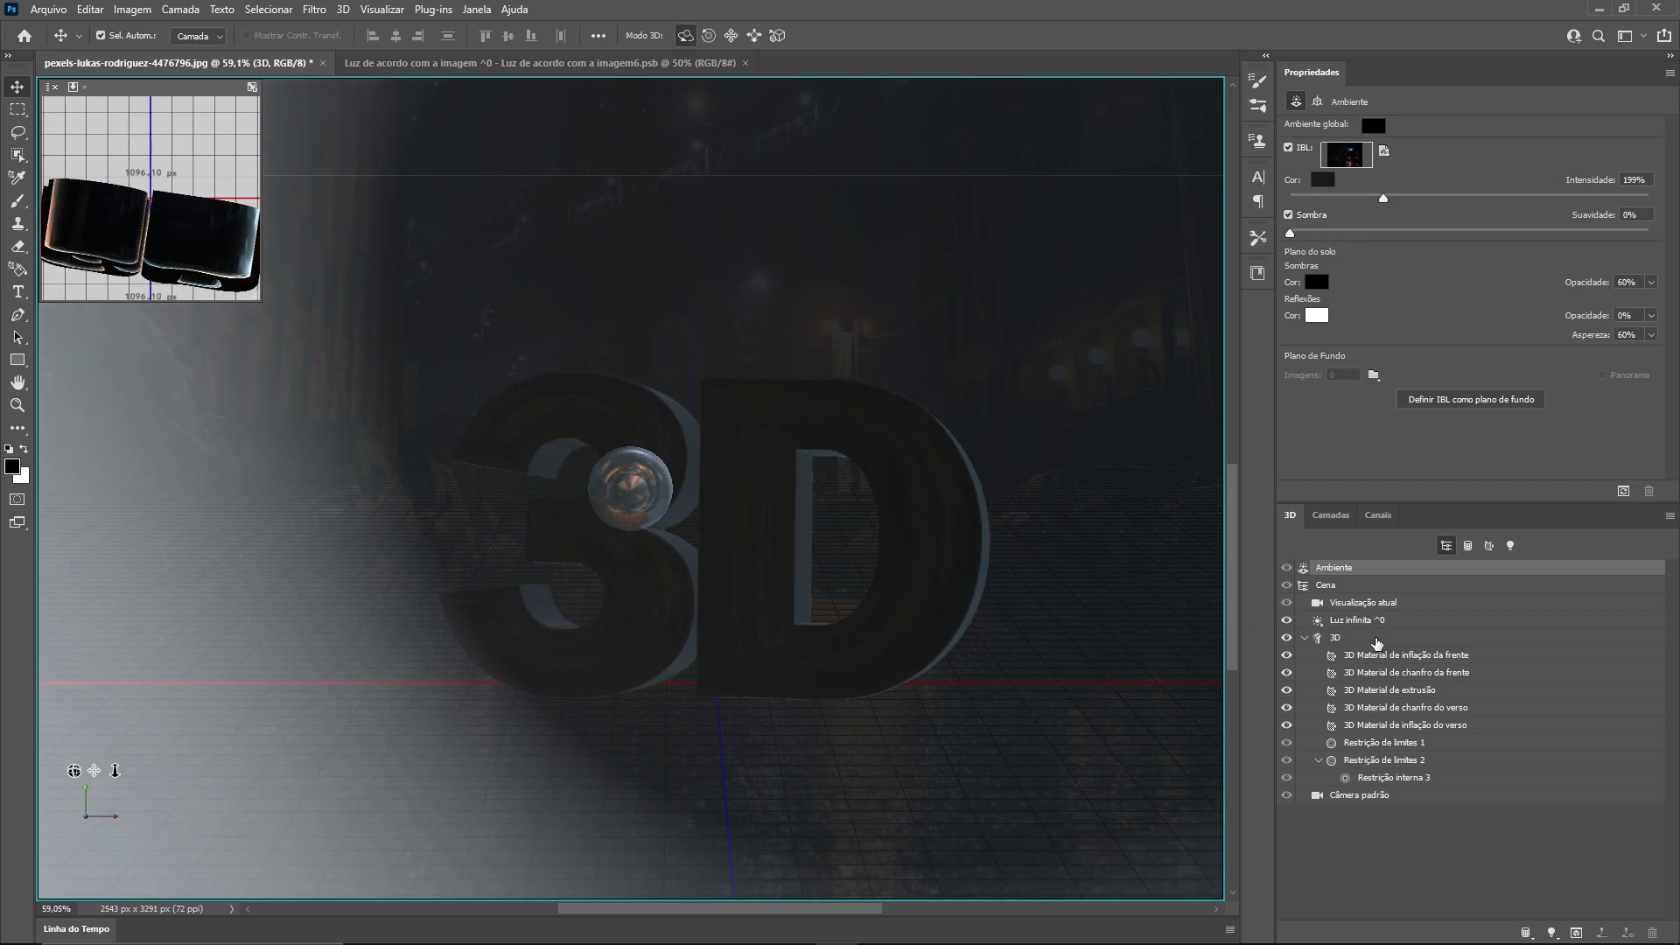
# Step: Render a rectangular marquee covering the whole '3D' text, deselect, and reselect Ambiente
pyautogui.click(1376, 643)
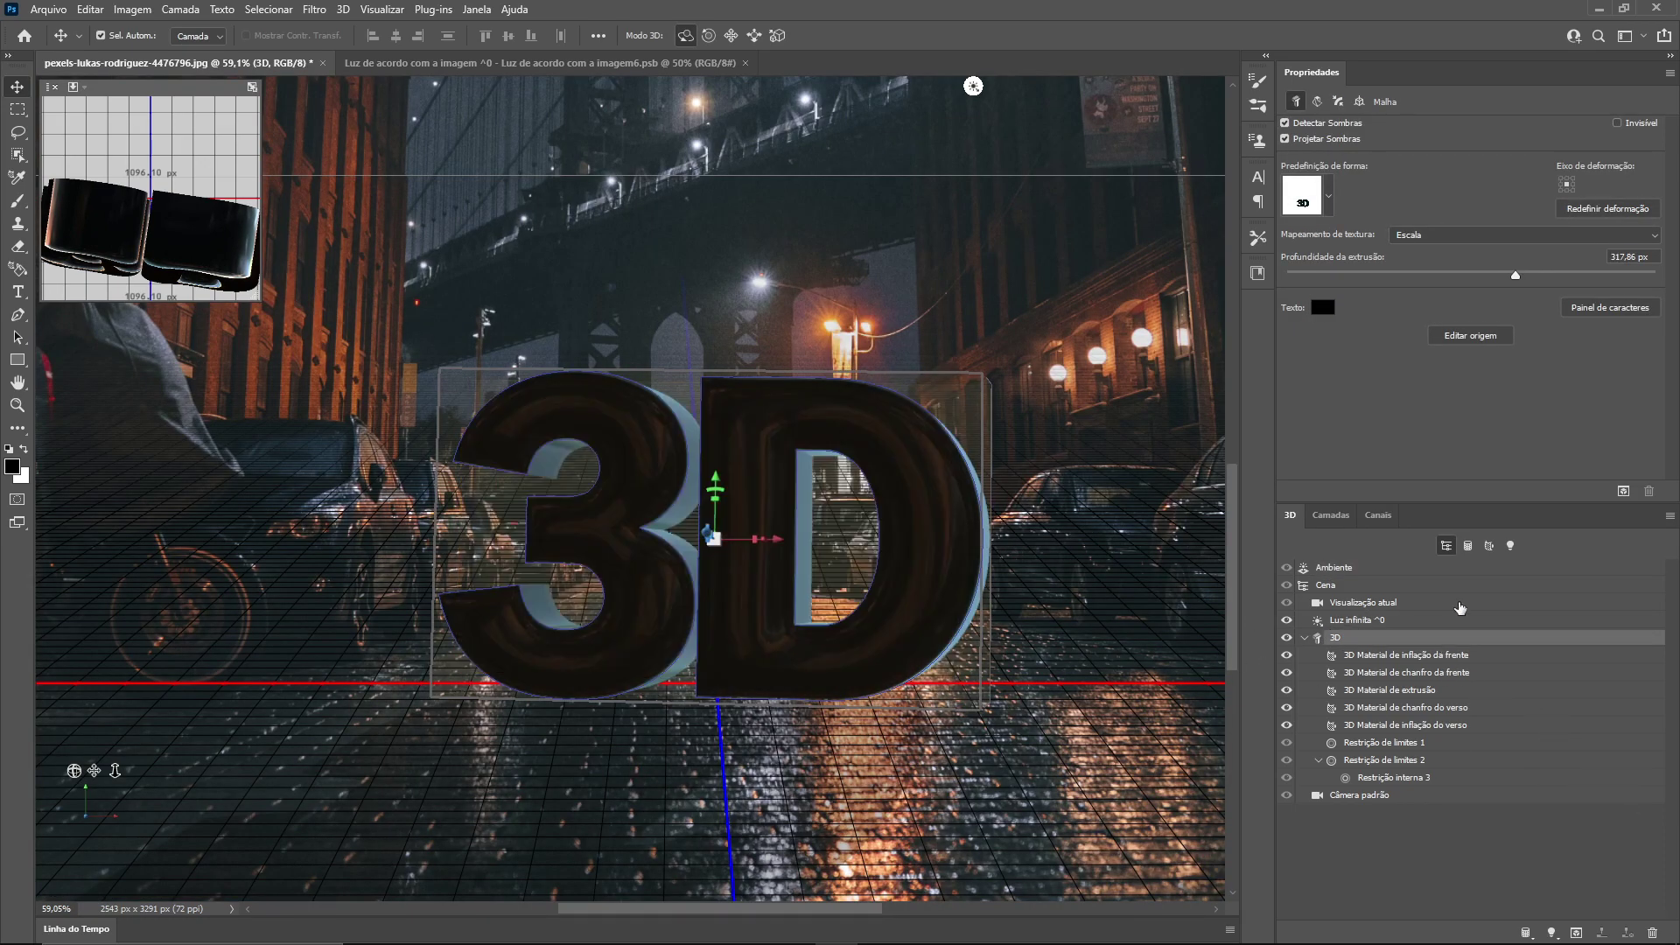
pyautogui.click(18, 110)
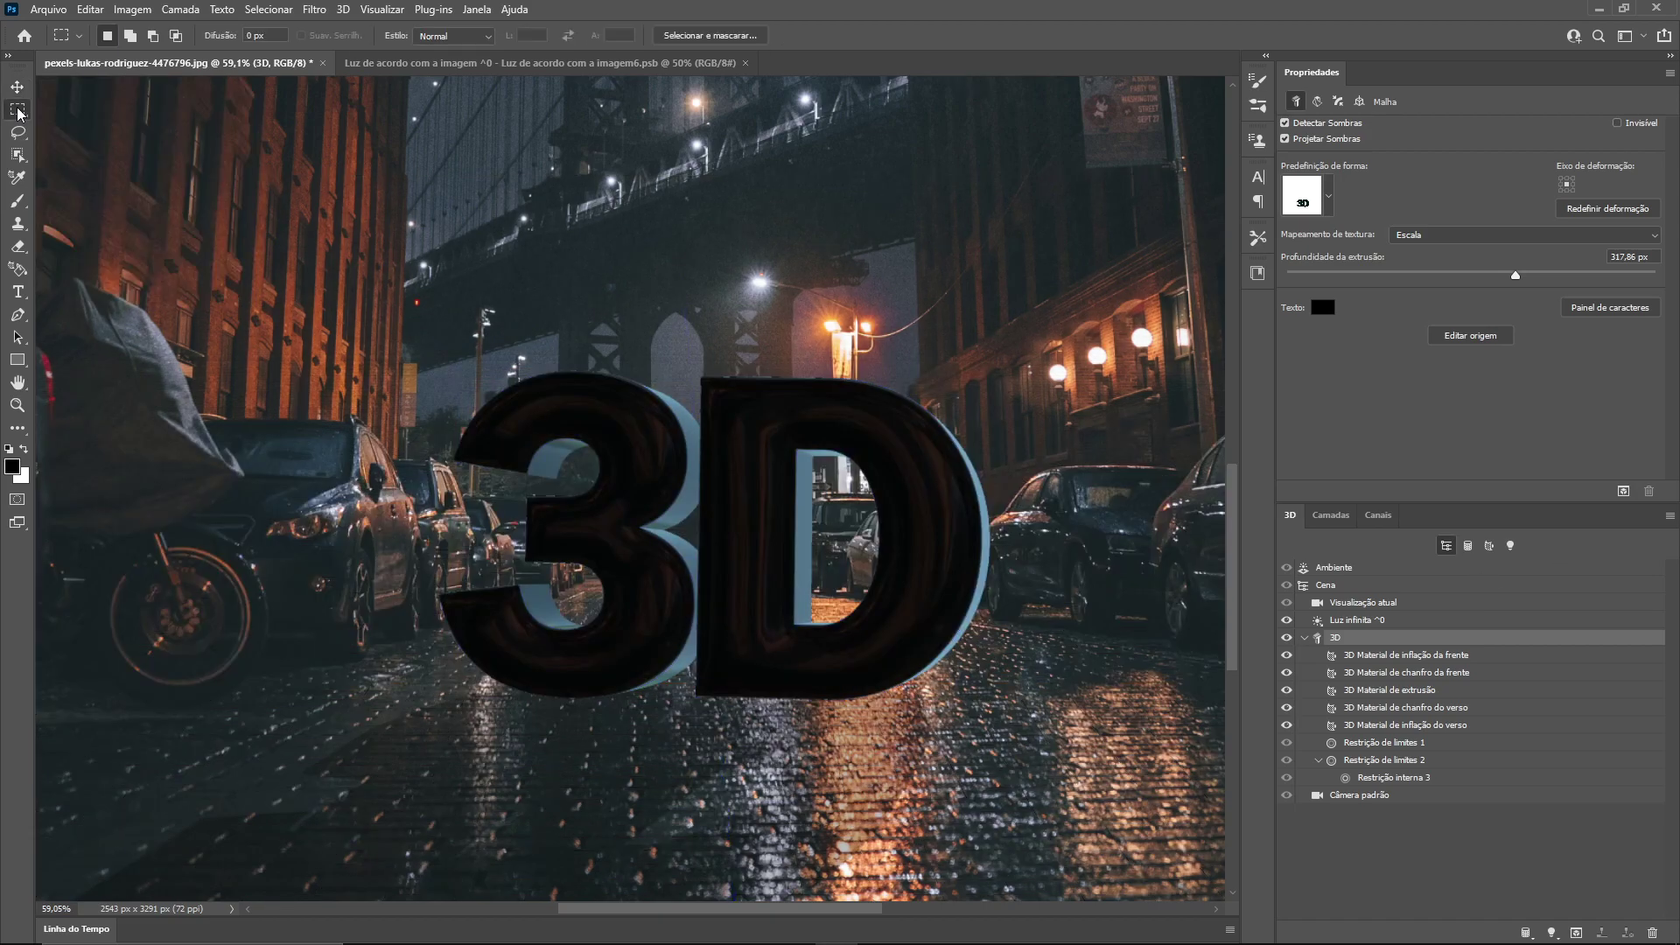
pyautogui.moveTo(349, 303); pyautogui.dragTo(1041, 748)
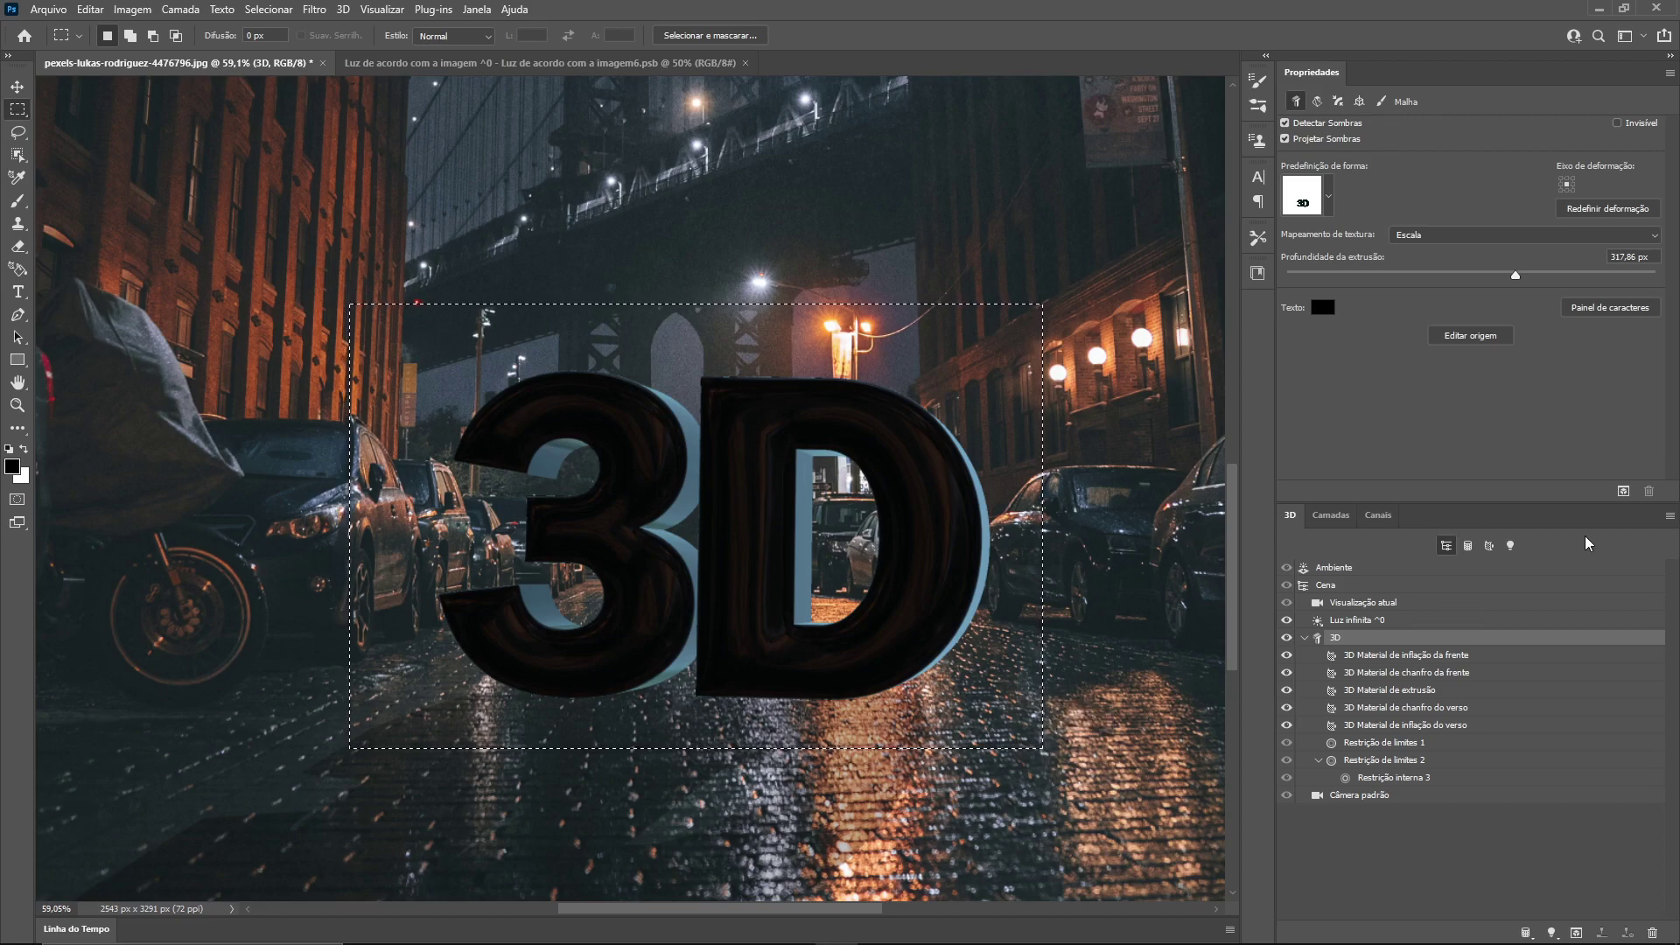
pyautogui.click(1623, 491)
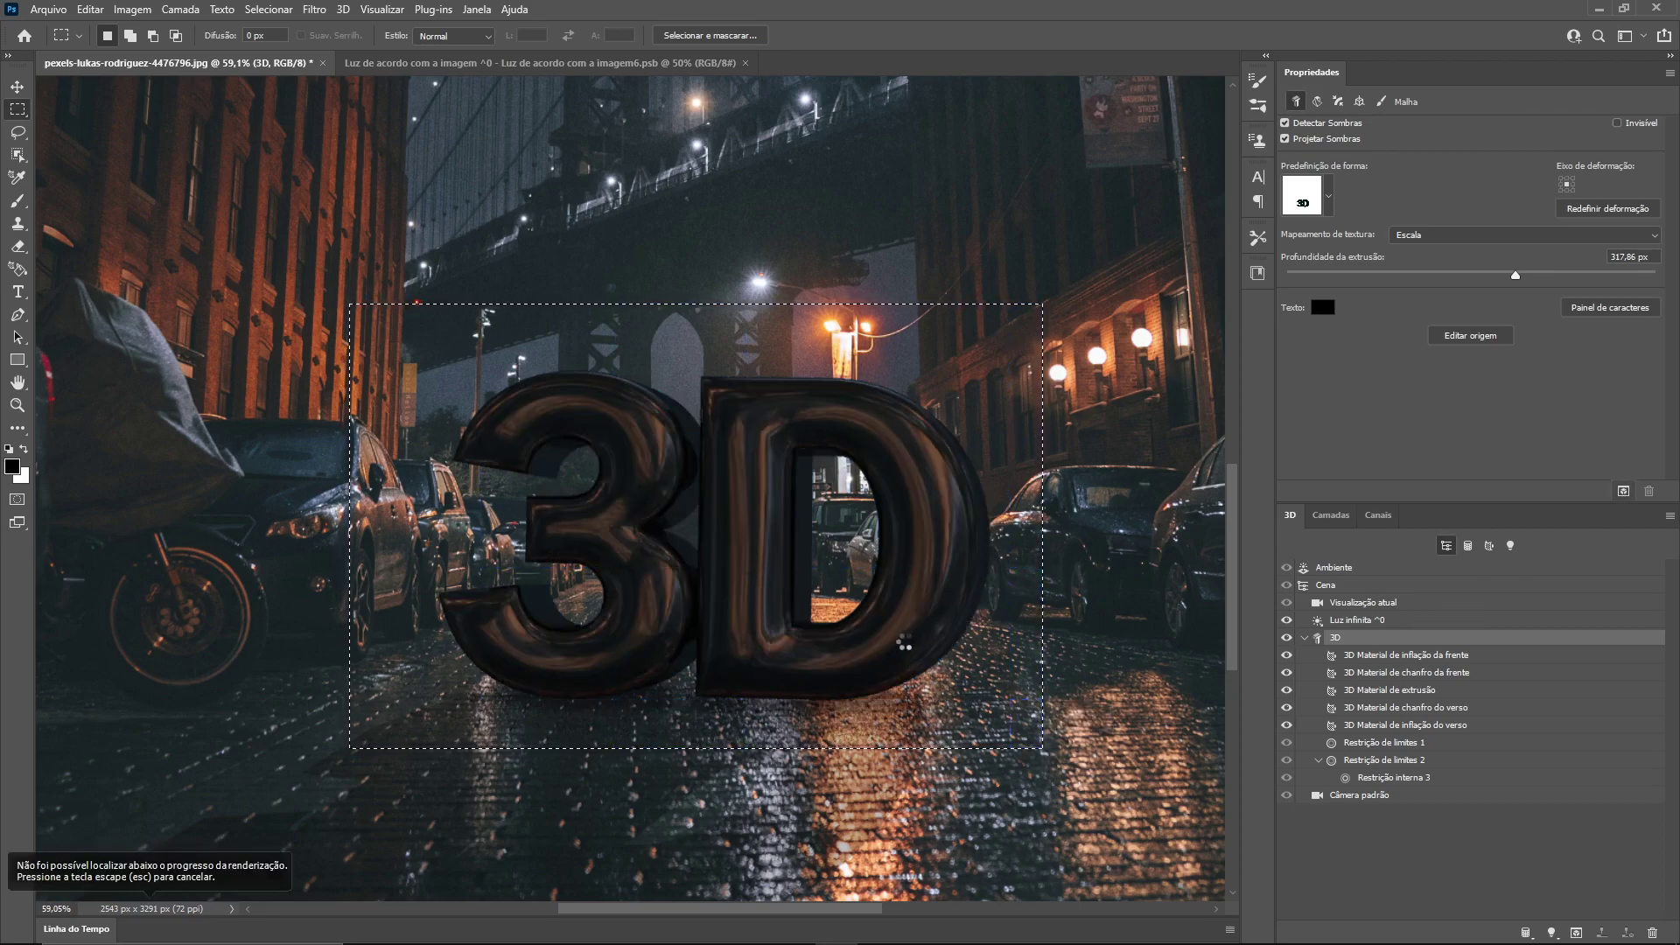
pyautogui.click(838, 639)
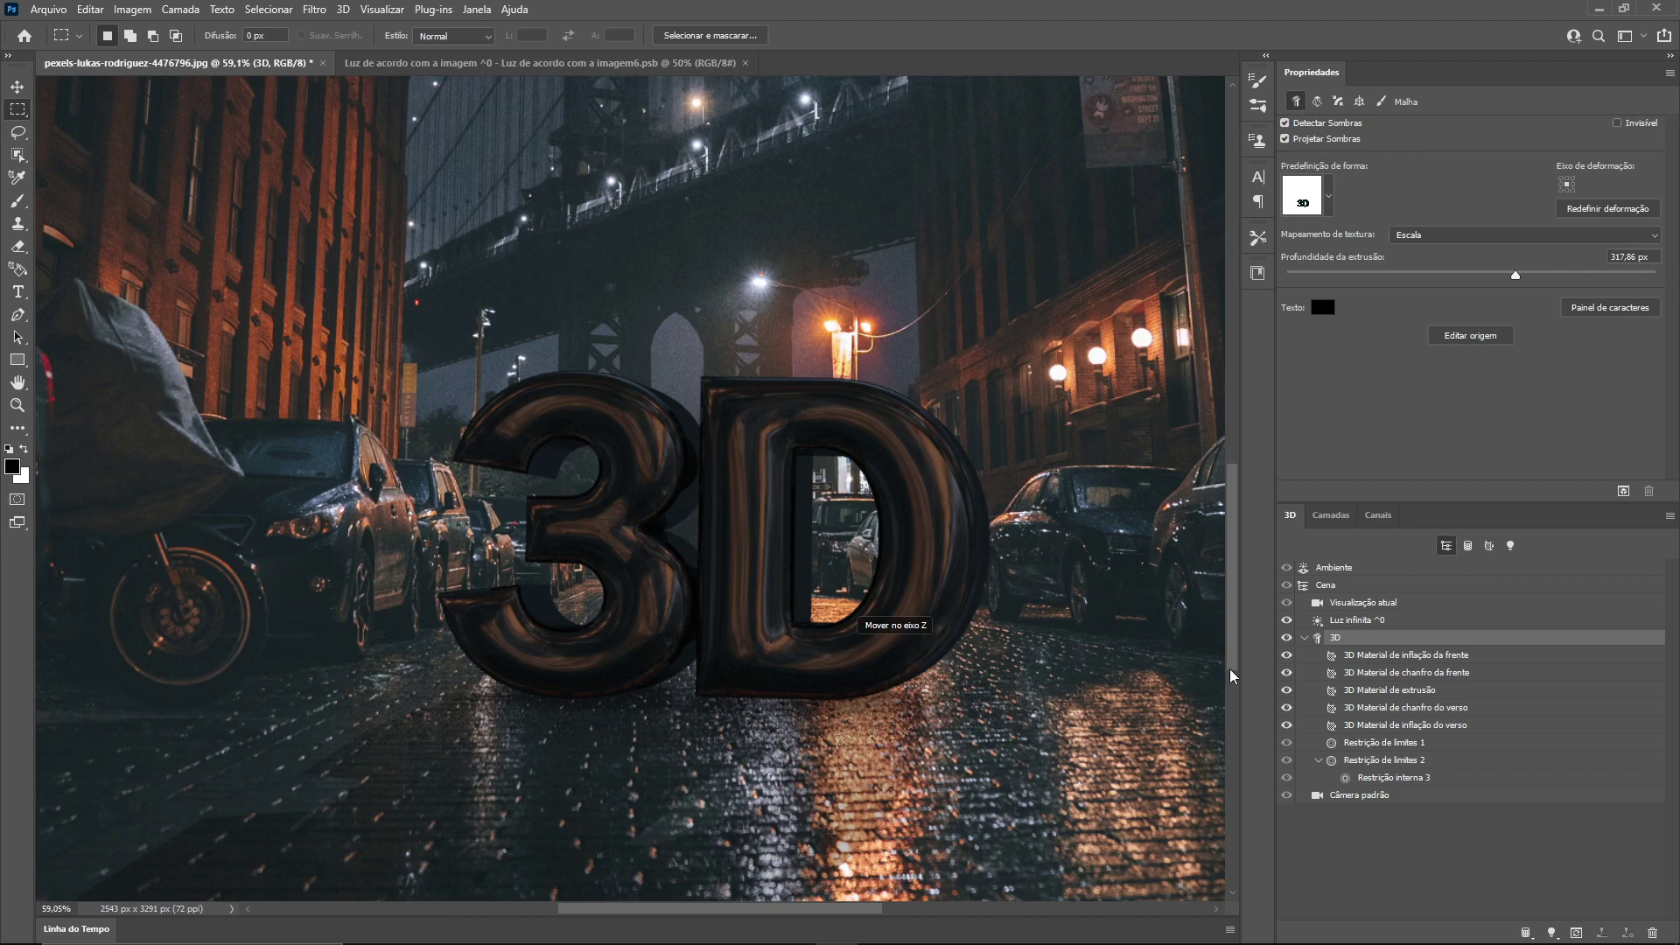
pyautogui.click(1369, 573)
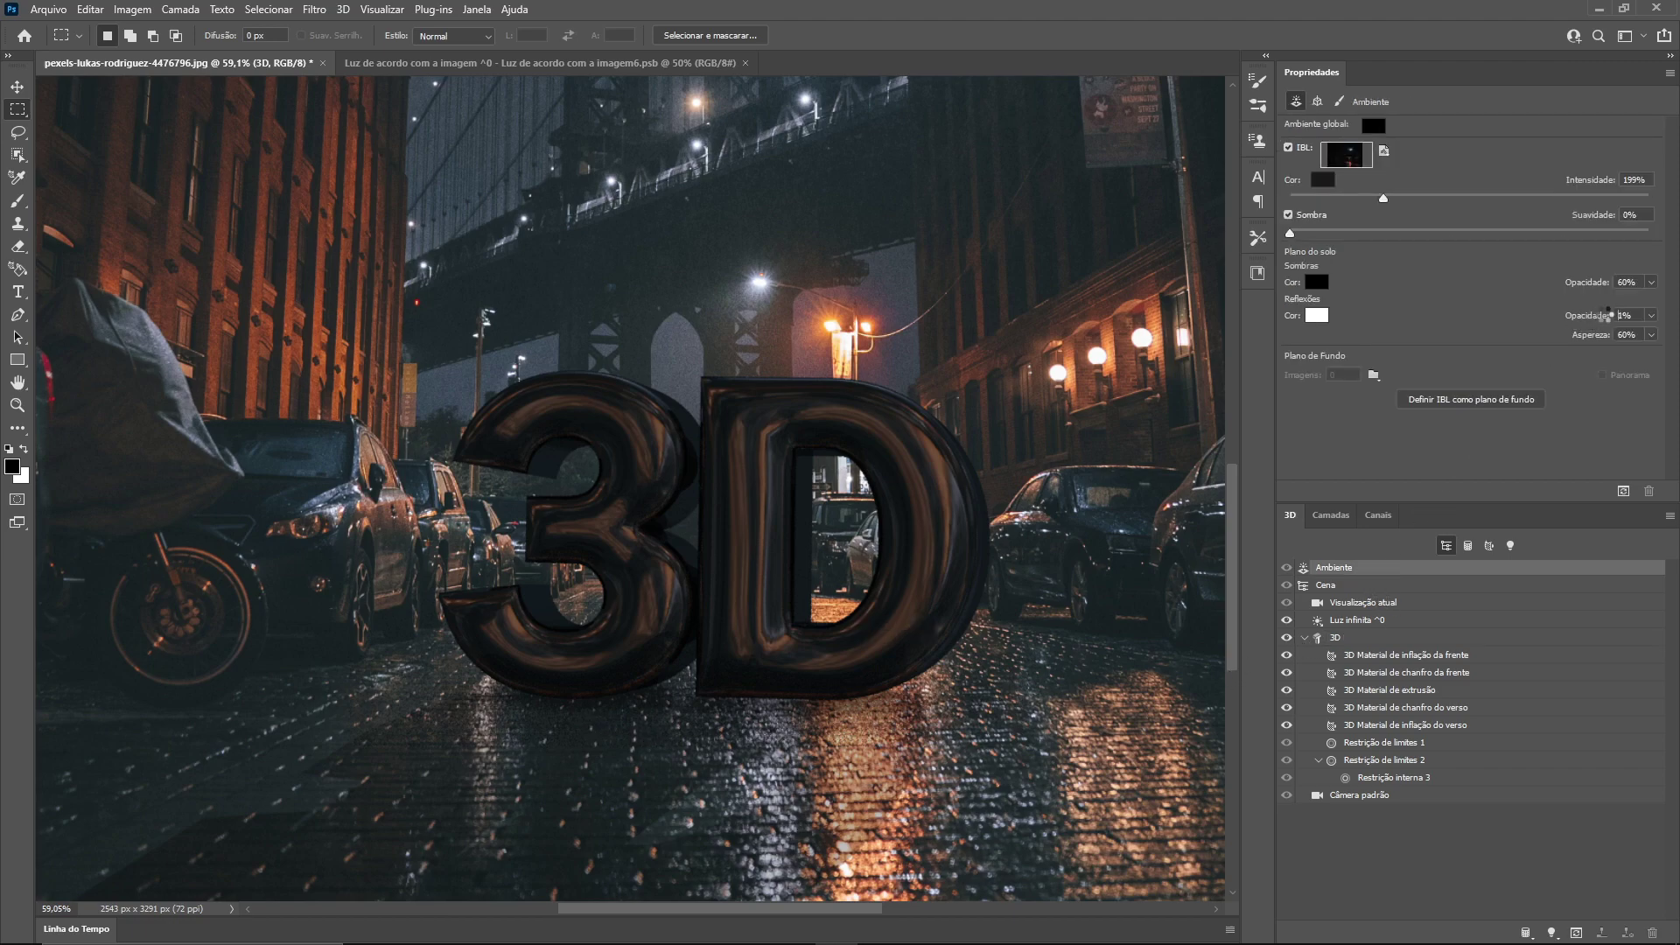
# Step: Set reflection opacity to 84%, then render a marquee spanning the text and its street reflection
pyautogui.moveTo(1608, 313); pyautogui.dragTo(1617, 357)
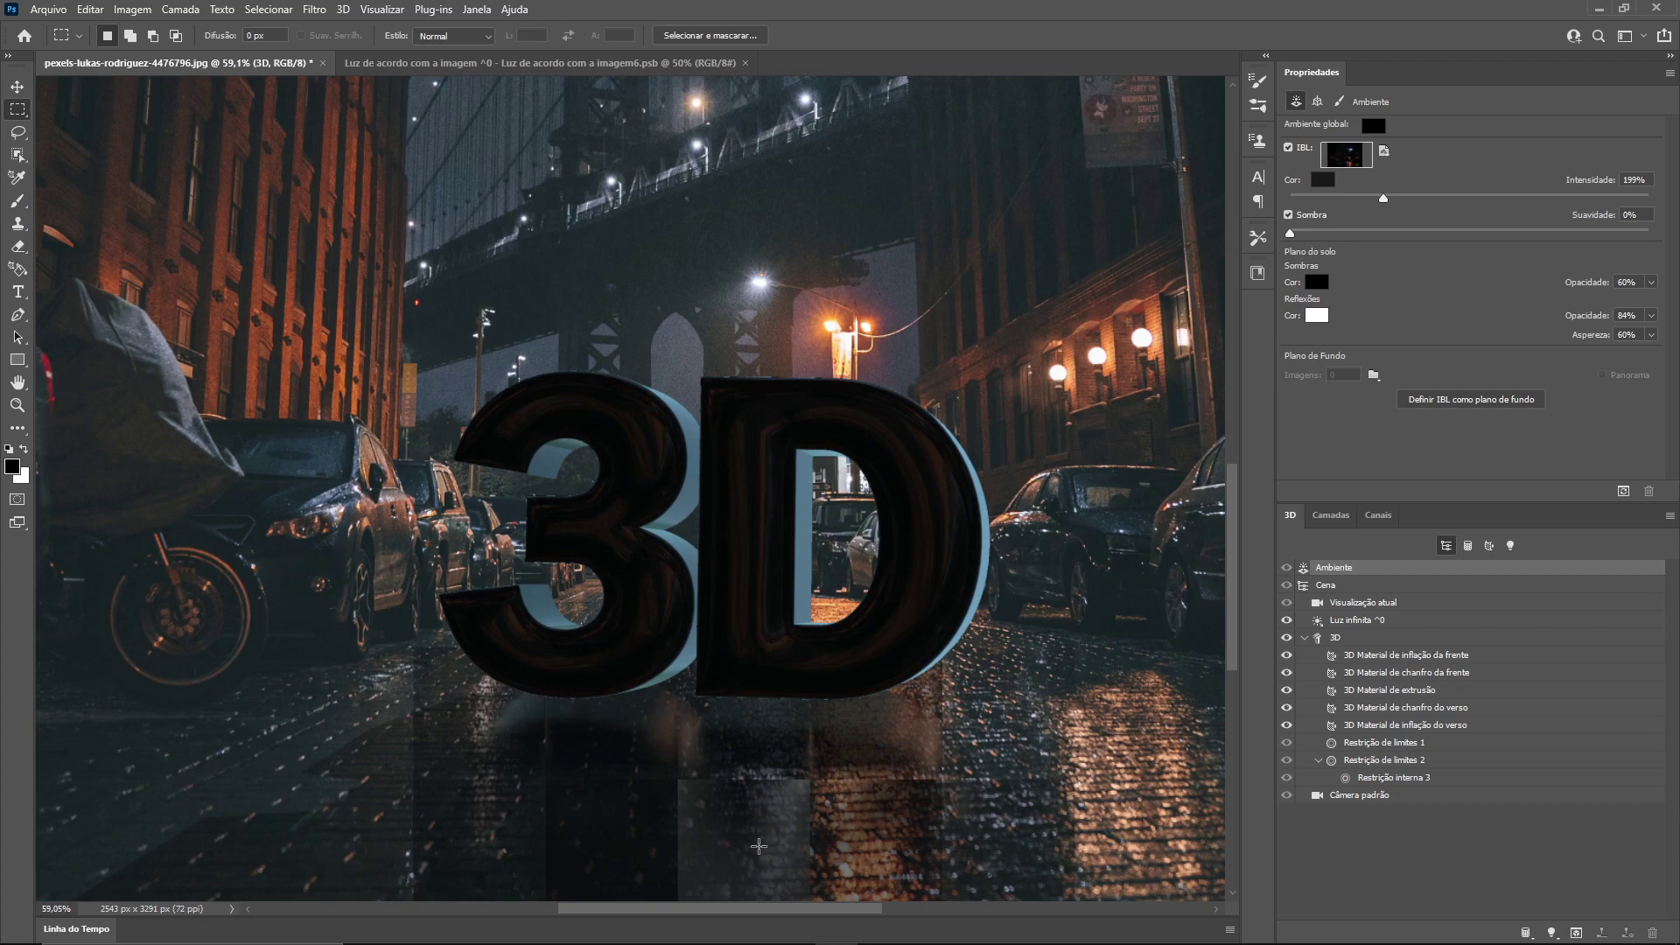
pyautogui.scroll(-2, 752, 811)
pyautogui.scroll(-2, 751, 779)
pyautogui.scroll(-1, 750, 748)
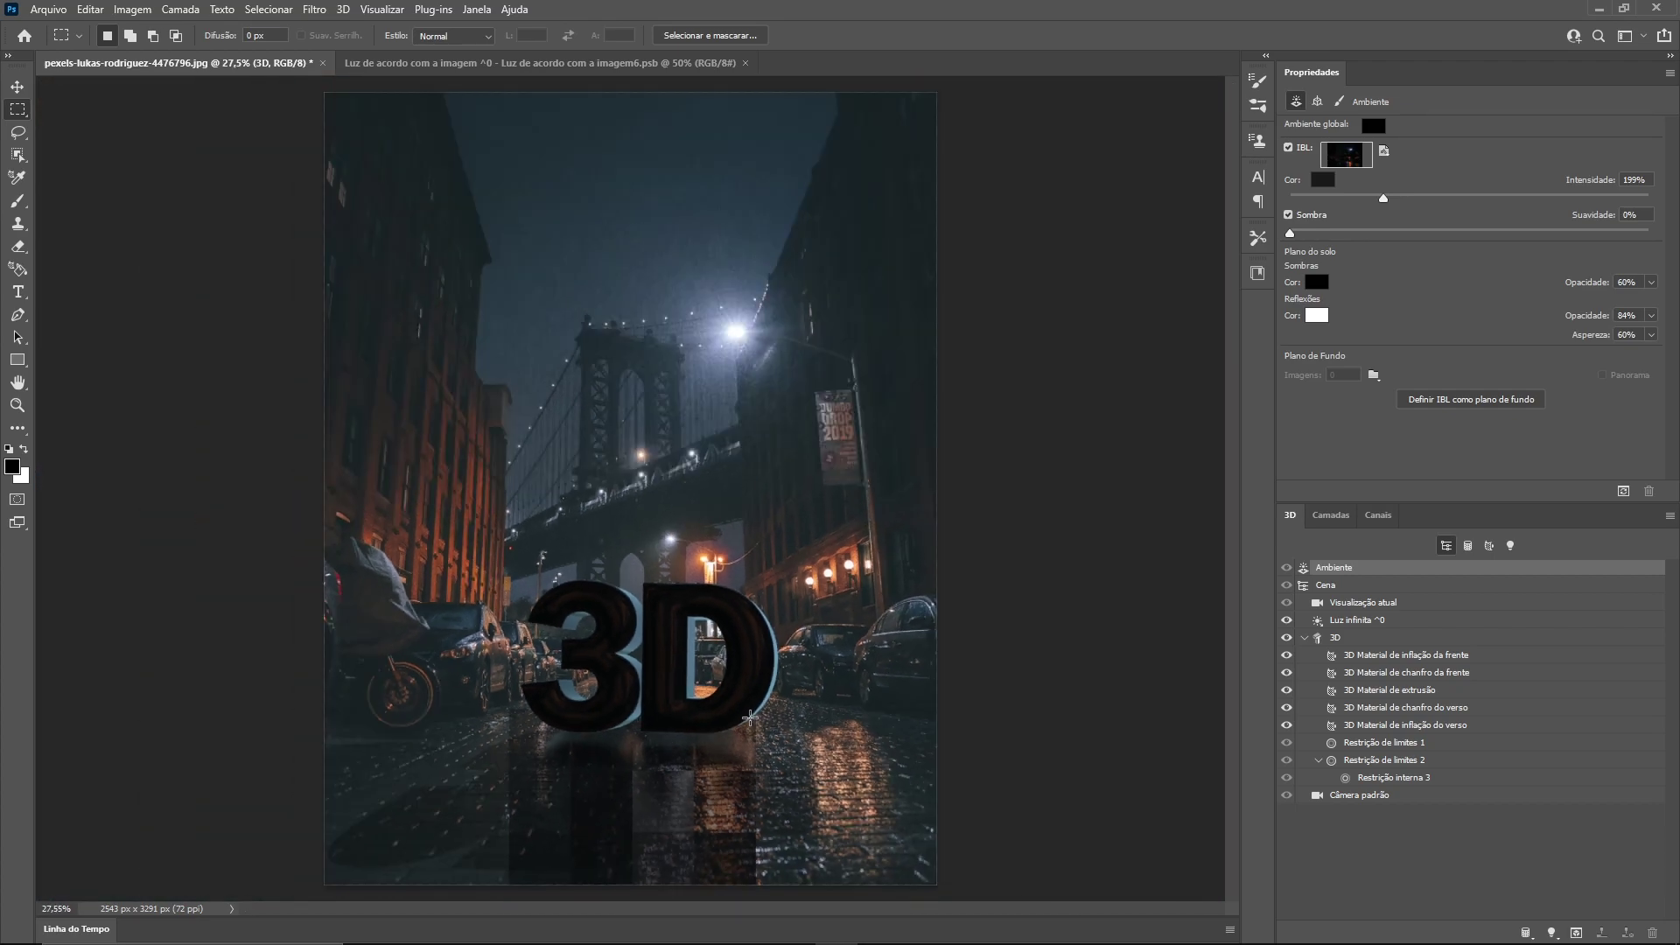
pyautogui.scroll(-1, 750, 717)
pyautogui.scroll(-1, 751, 726)
pyautogui.scroll(2, 751, 735)
pyautogui.scroll(-2, 753, 743)
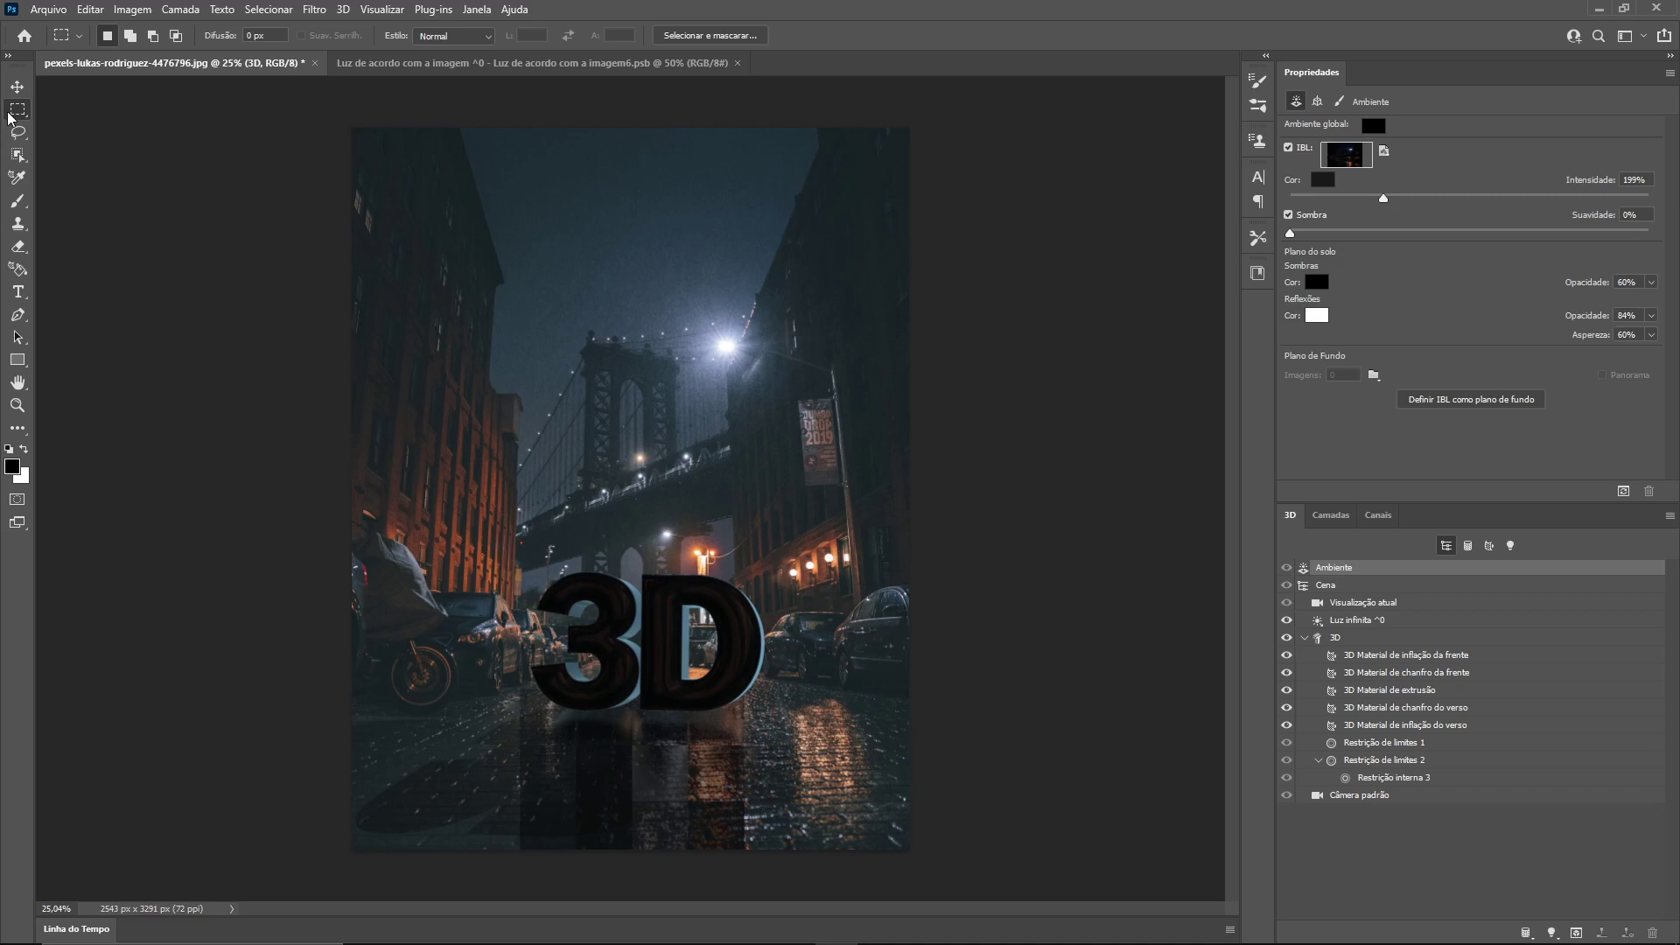
pyautogui.moveTo(482, 542); pyautogui.dragTo(822, 869)
pyautogui.click(822, 869)
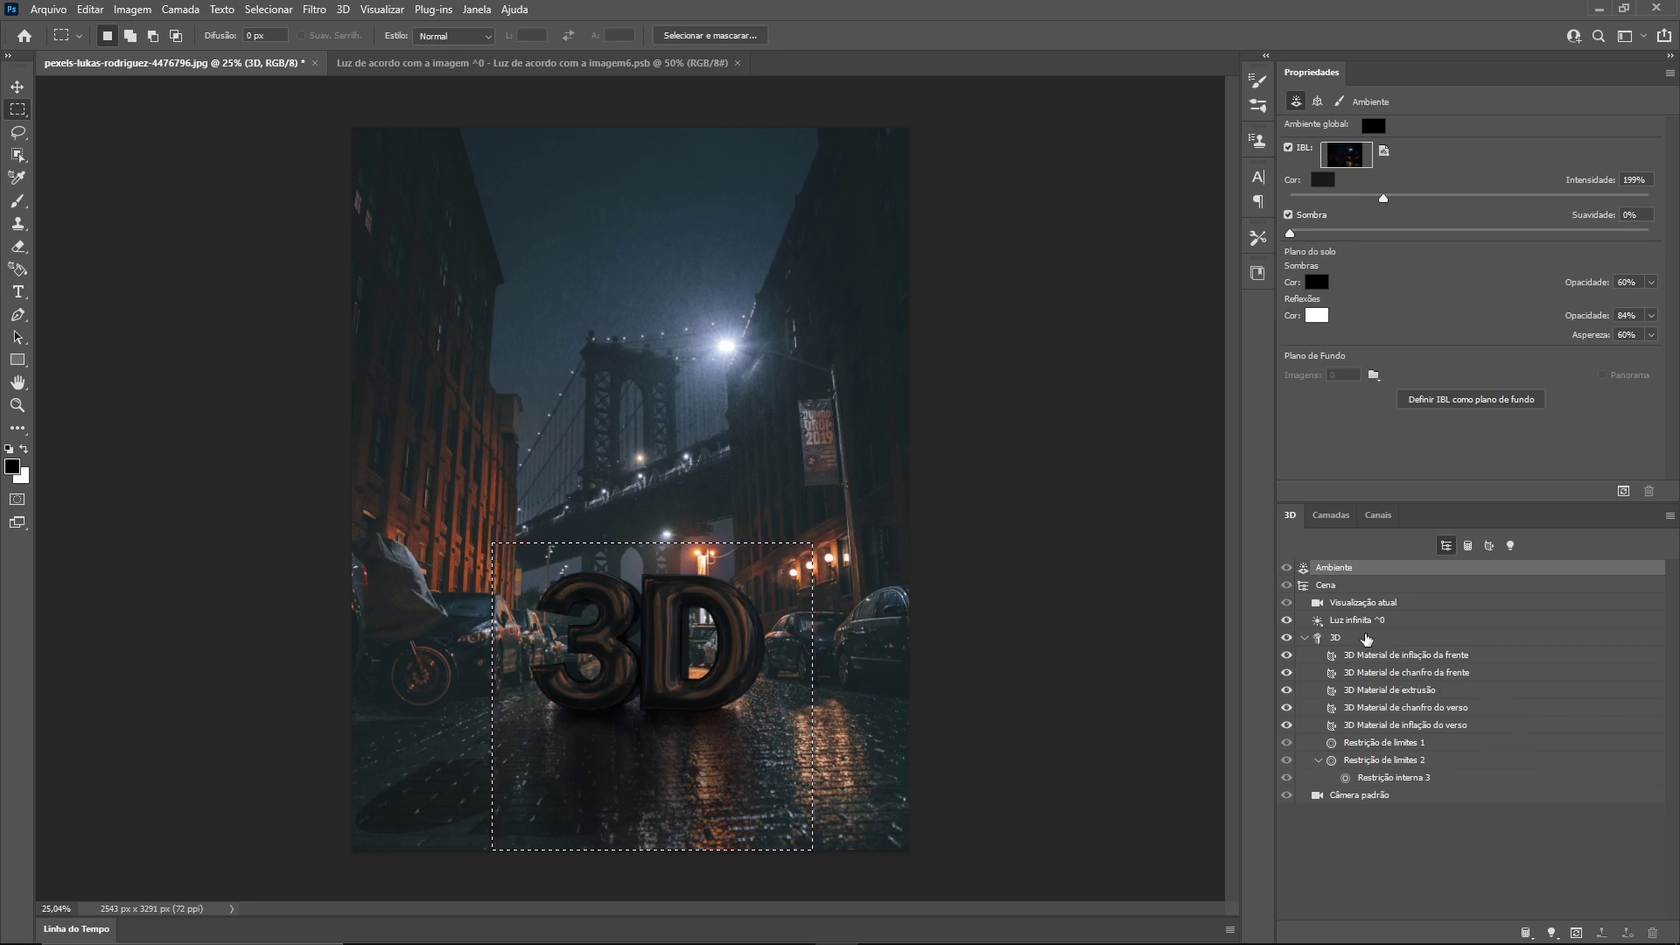
# Step: Select all five text materials and set their Metálico value to 52%
pyautogui.click(1410, 658)
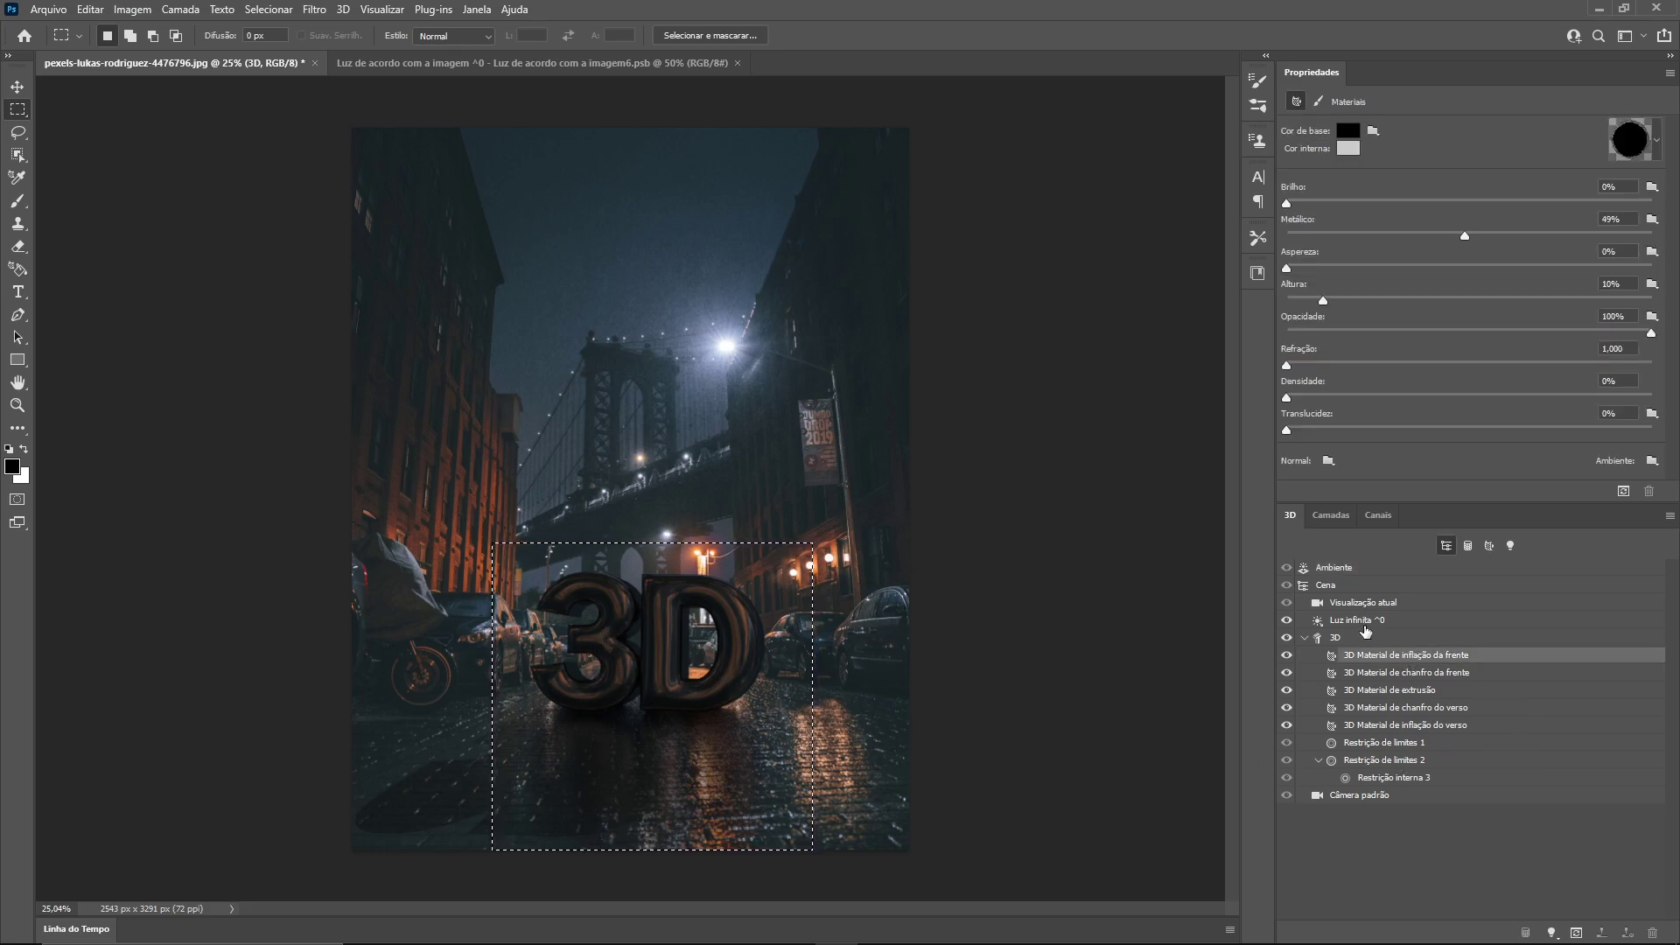
pyautogui.keyDown('shift'); pyautogui.click(1390, 730); pyautogui.keyUp('shift')
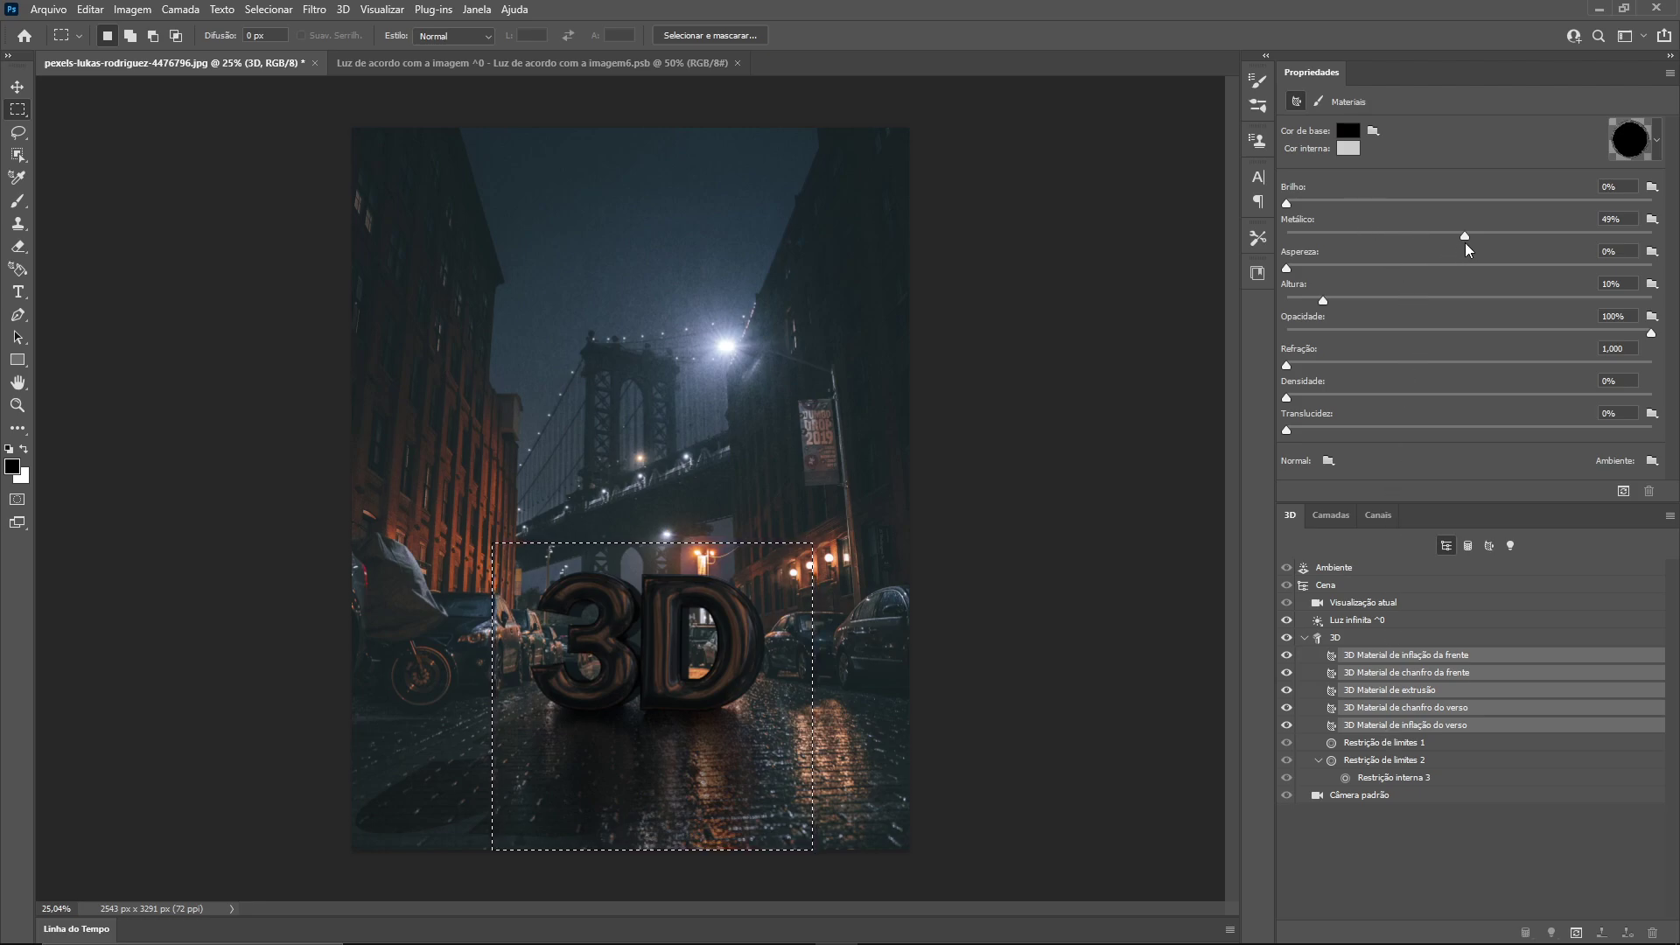
pyautogui.moveTo(1470, 242); pyautogui.dragTo(1477, 242)
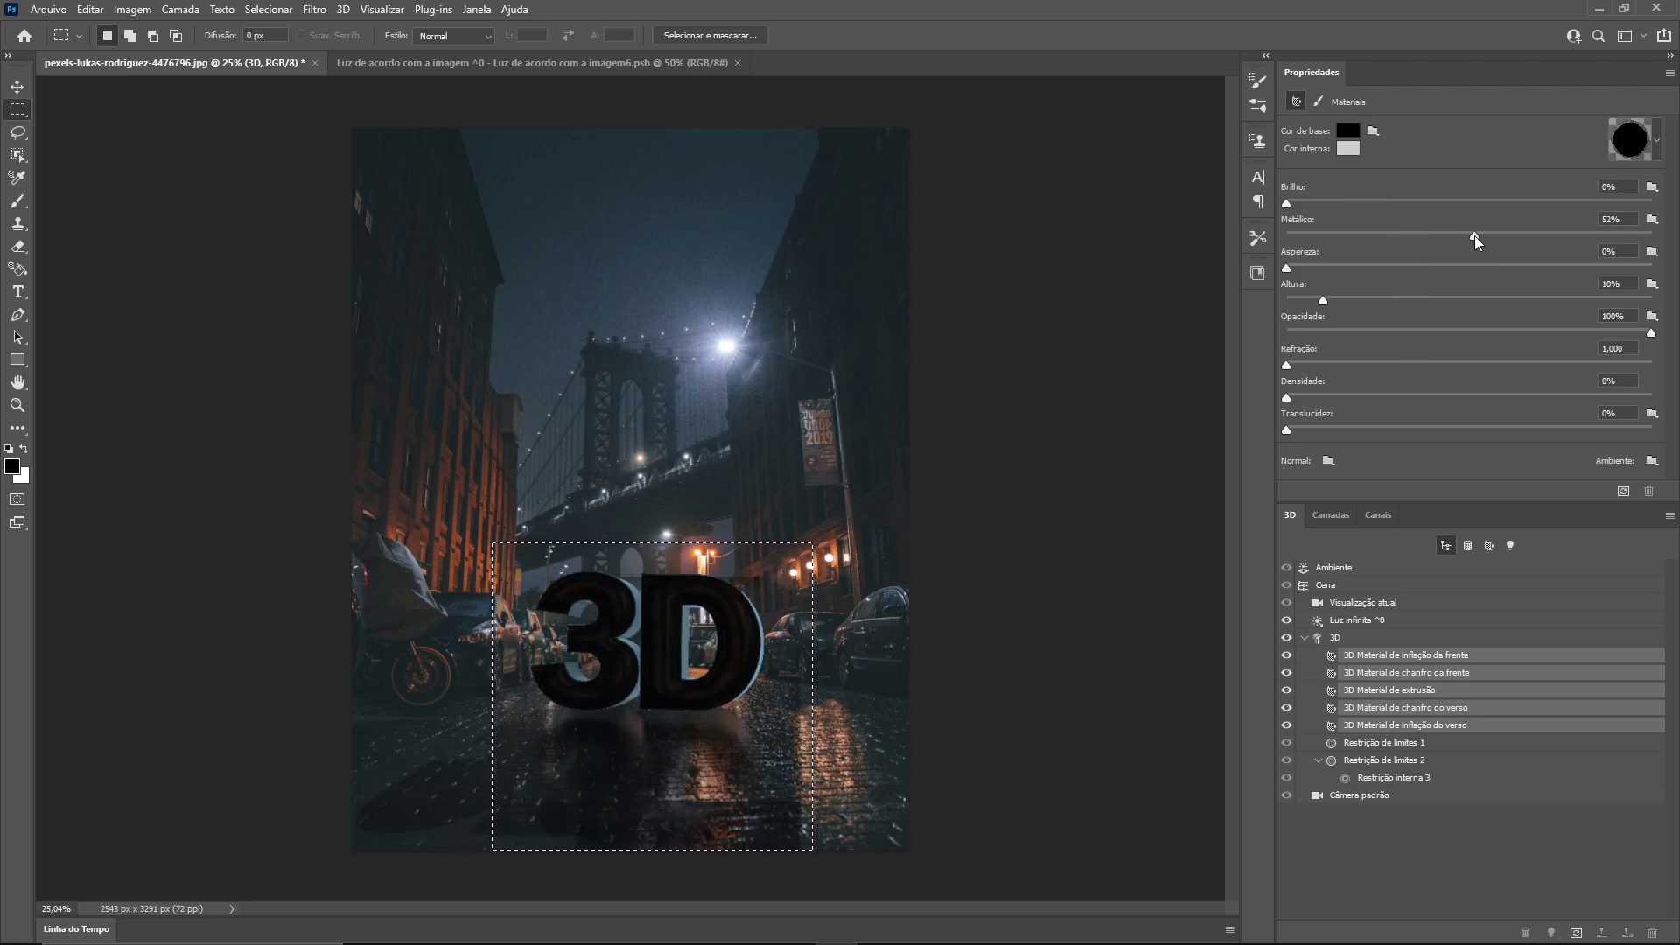
# Step: Give the back inflation material 2% Brilho and bring up its Cor de base picker
pyautogui.click(1296, 217)
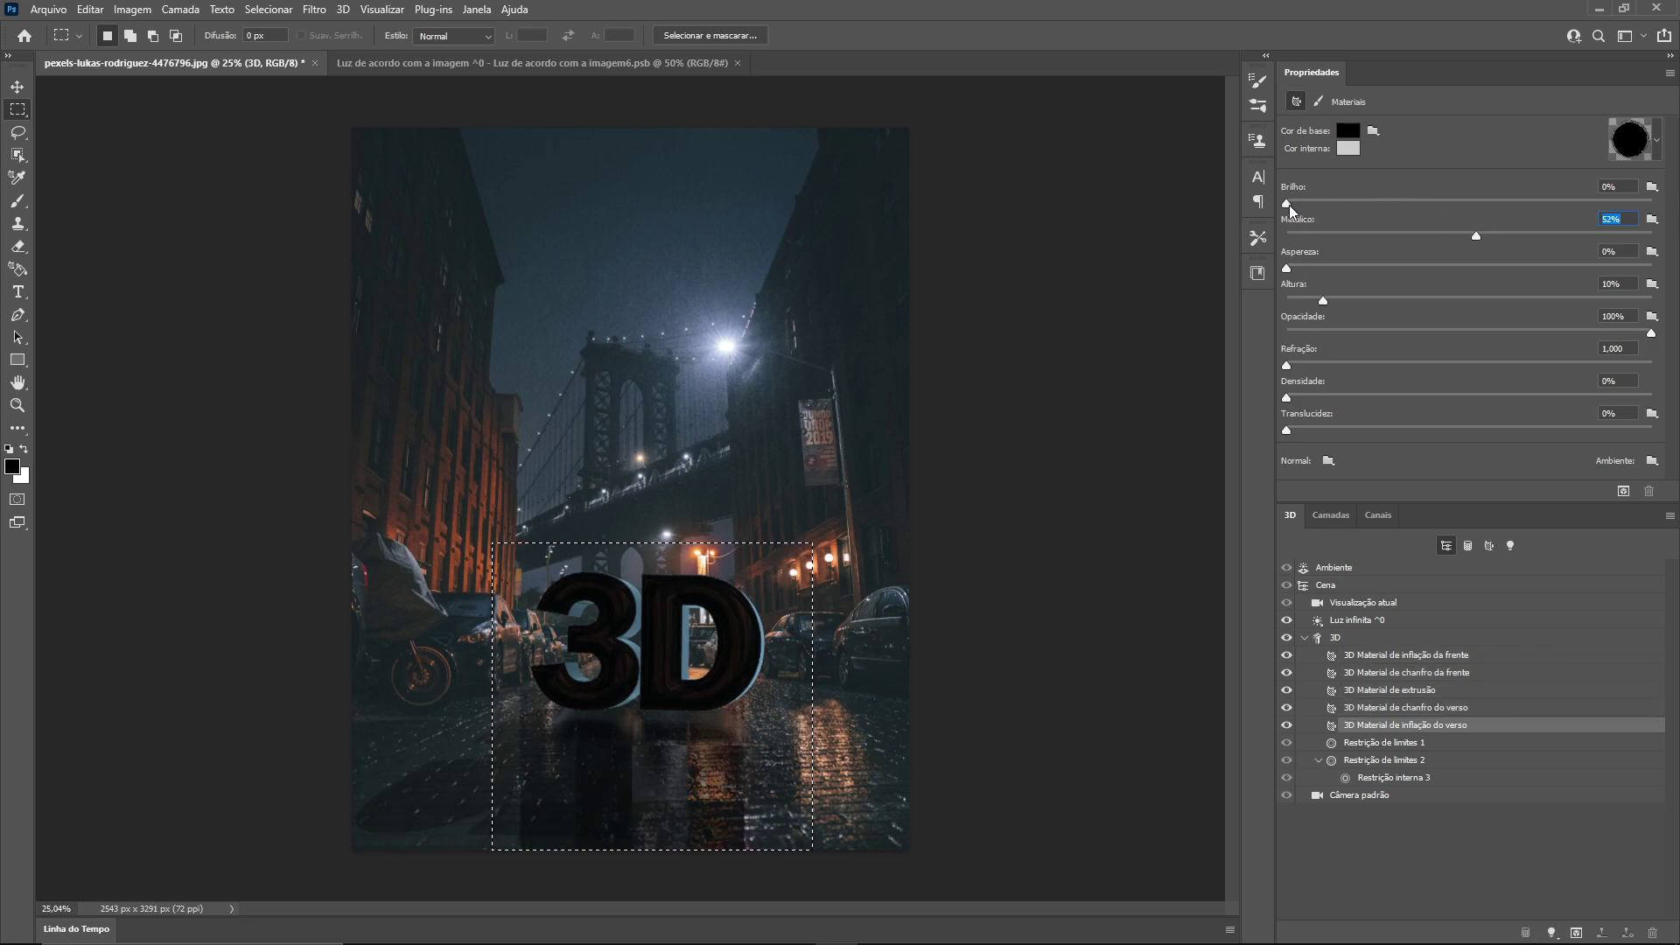
pyautogui.moveTo(1289, 204); pyautogui.dragTo(1294, 203)
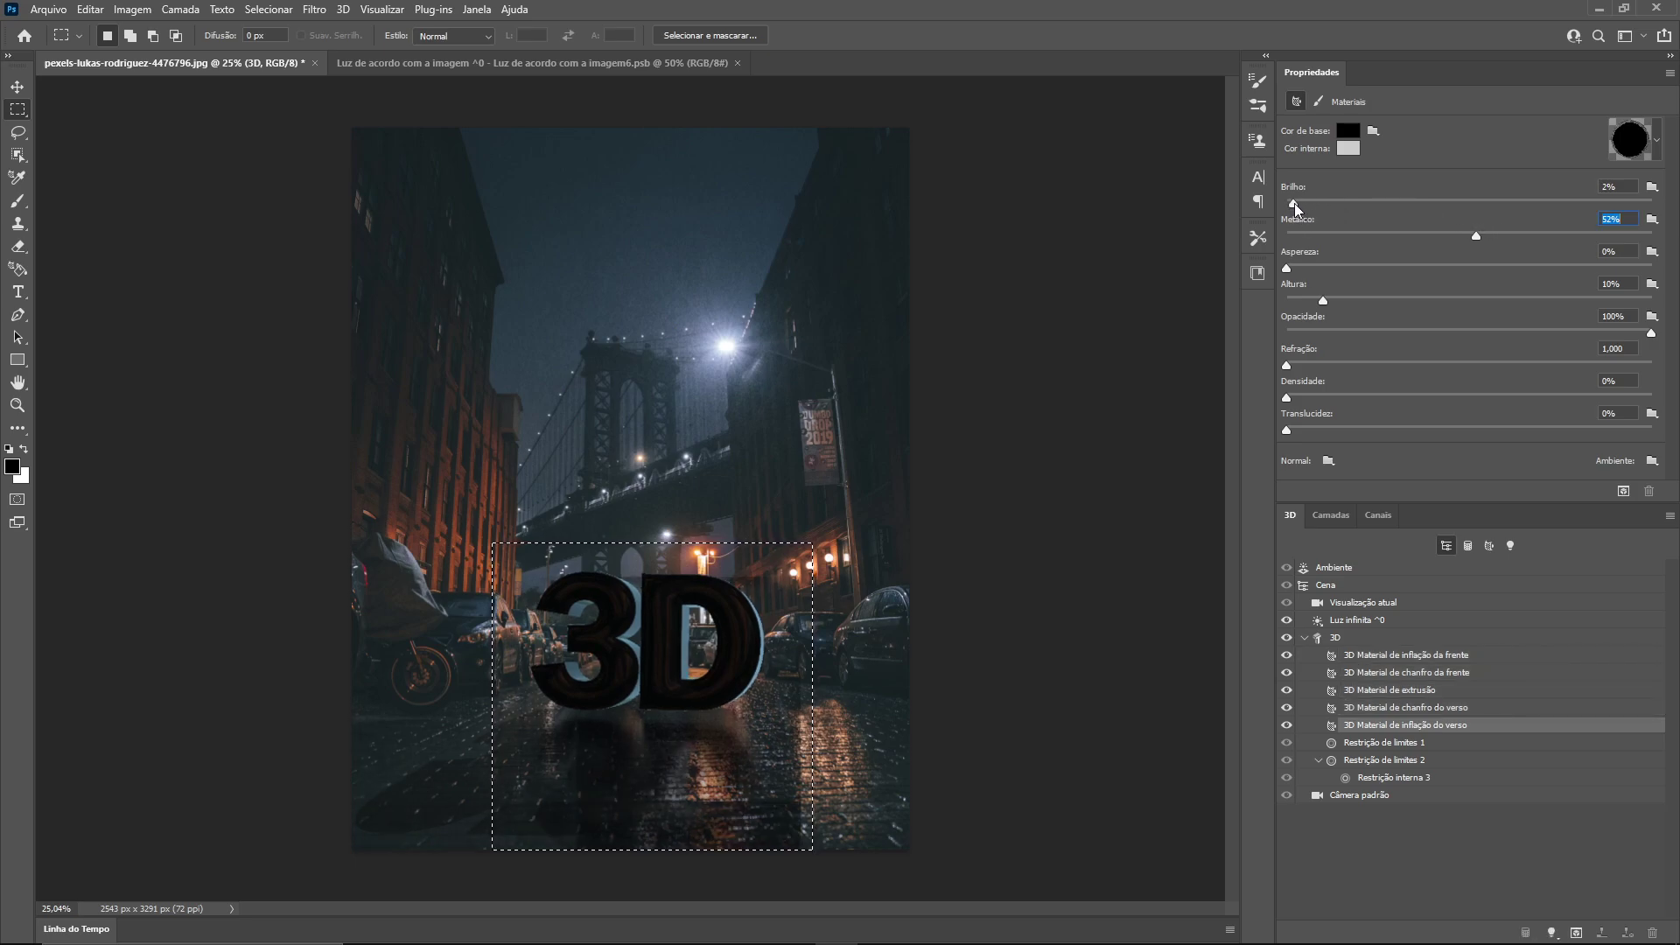
pyautogui.click(1348, 133)
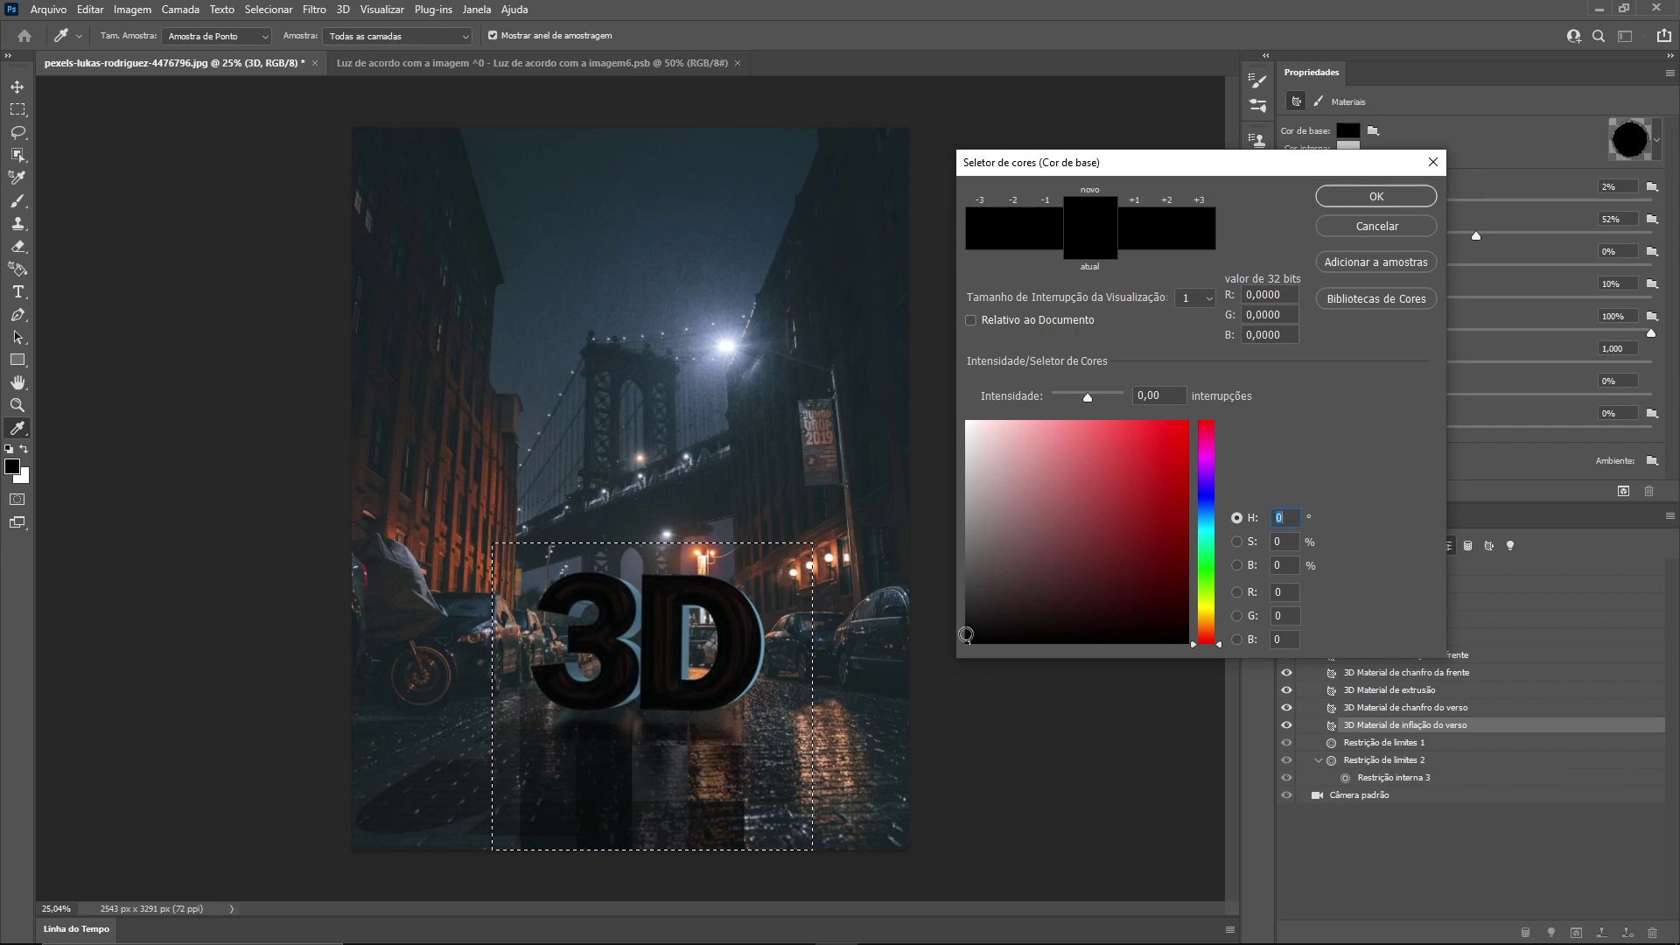
# Step: Choose a near-black dark grey in the Cor de base picker and confirm it
pyautogui.moveTo(967, 636); pyautogui.dragTo(966, 618)
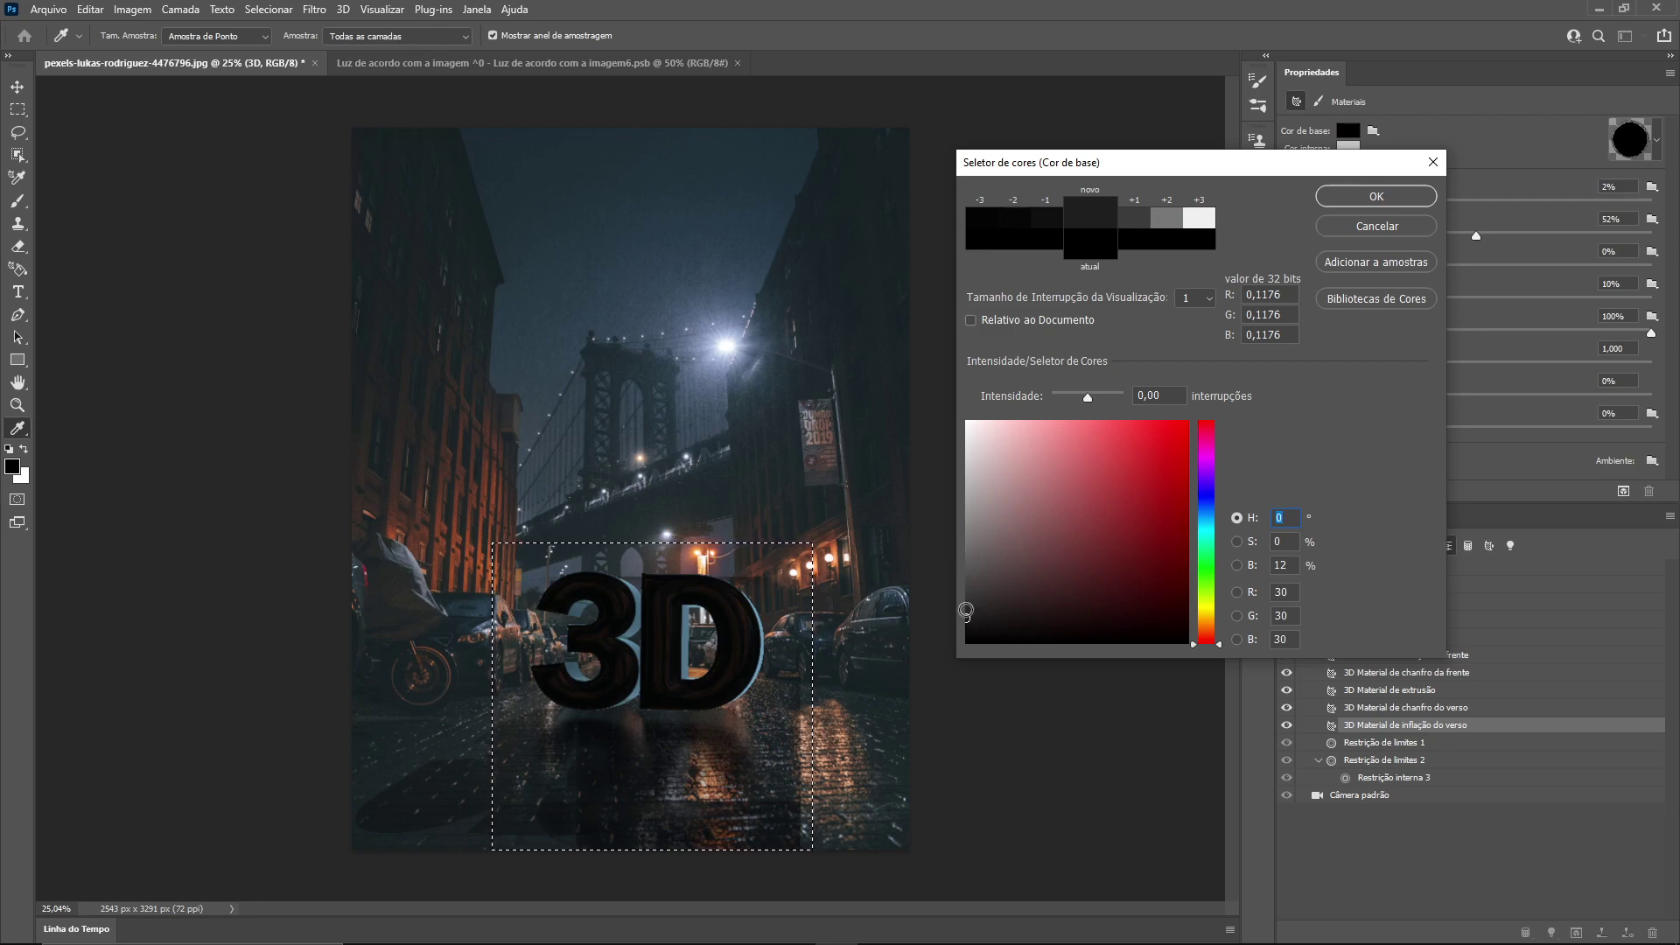
pyautogui.click(968, 609)
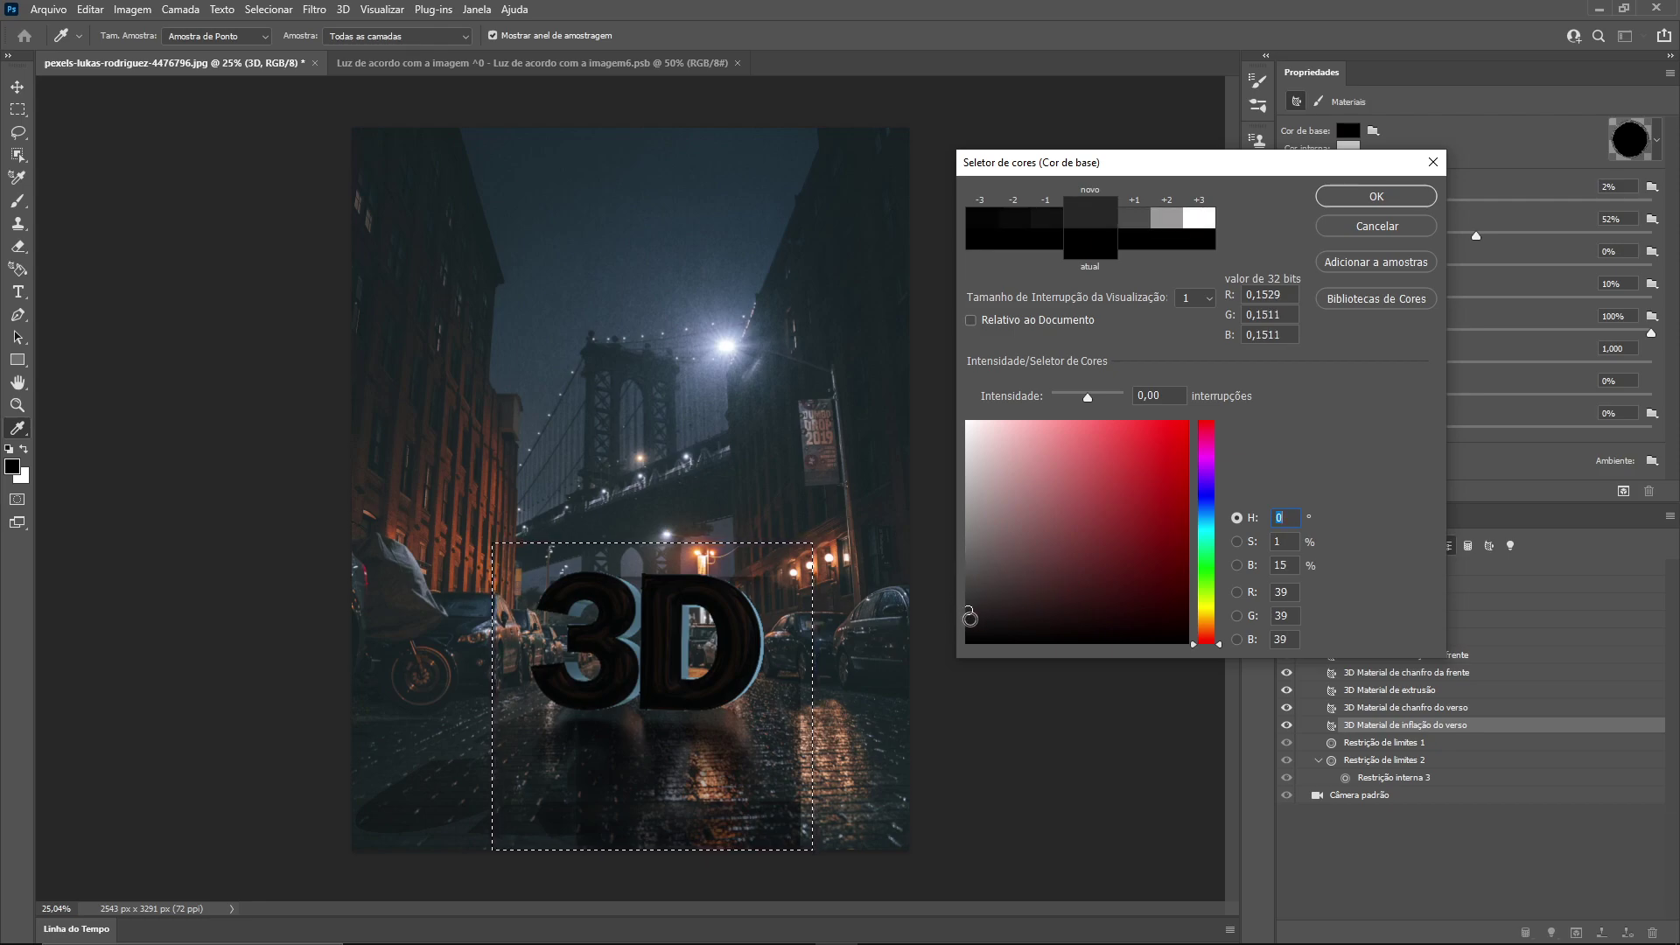
pyautogui.click(969, 618)
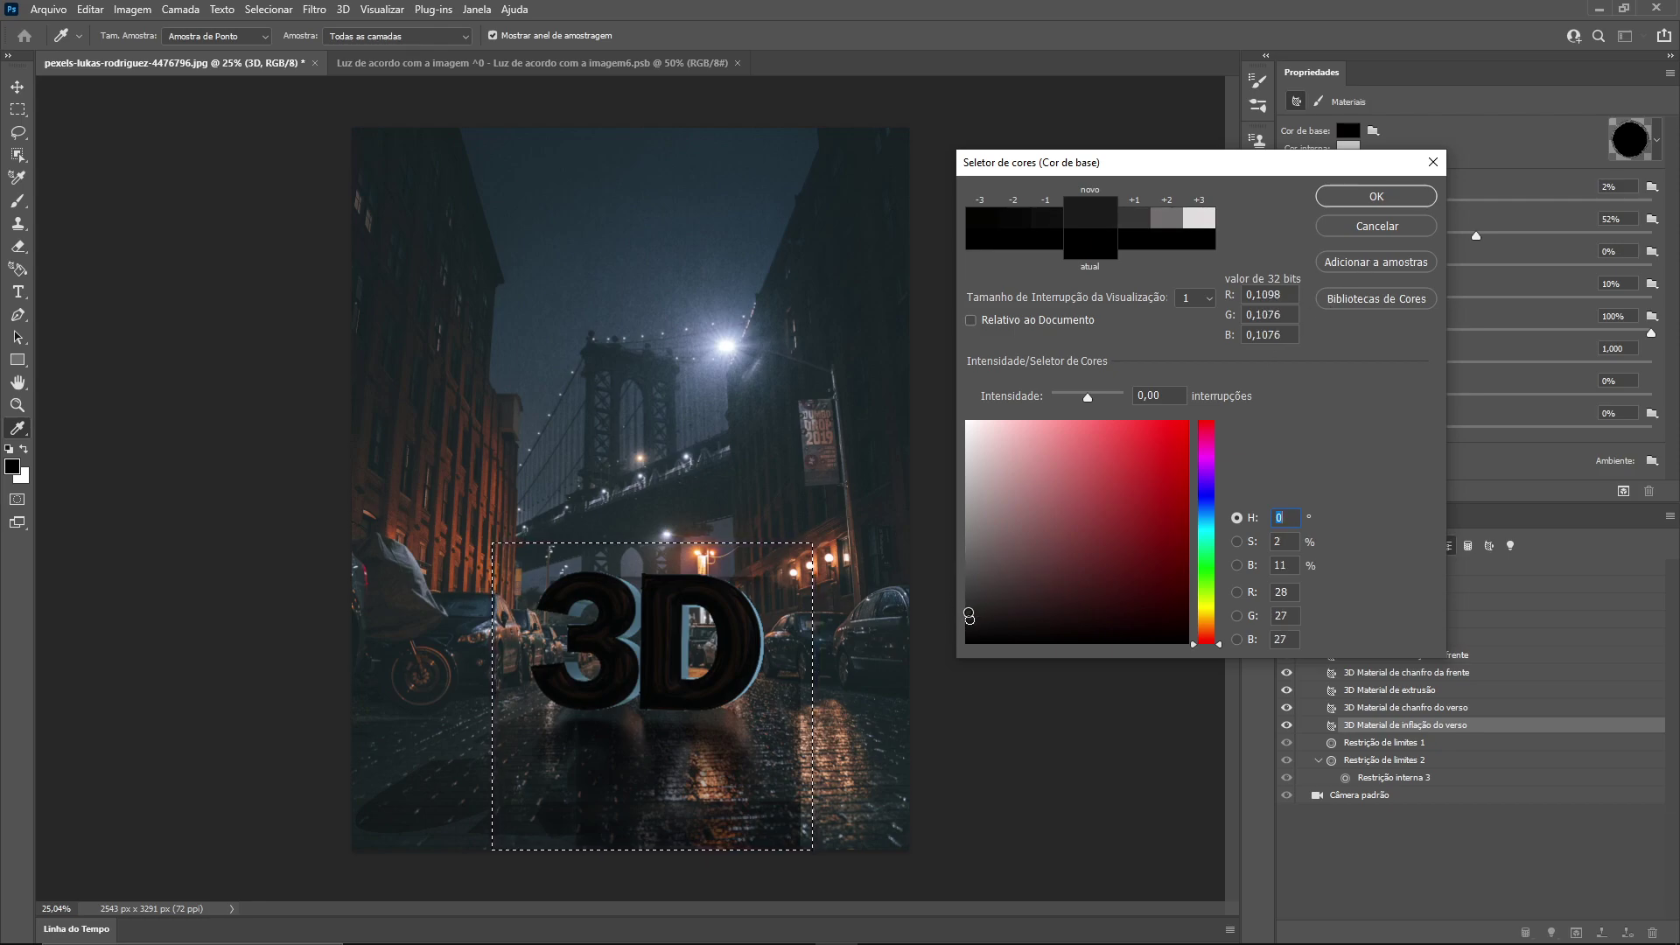
pyautogui.click(1394, 187)
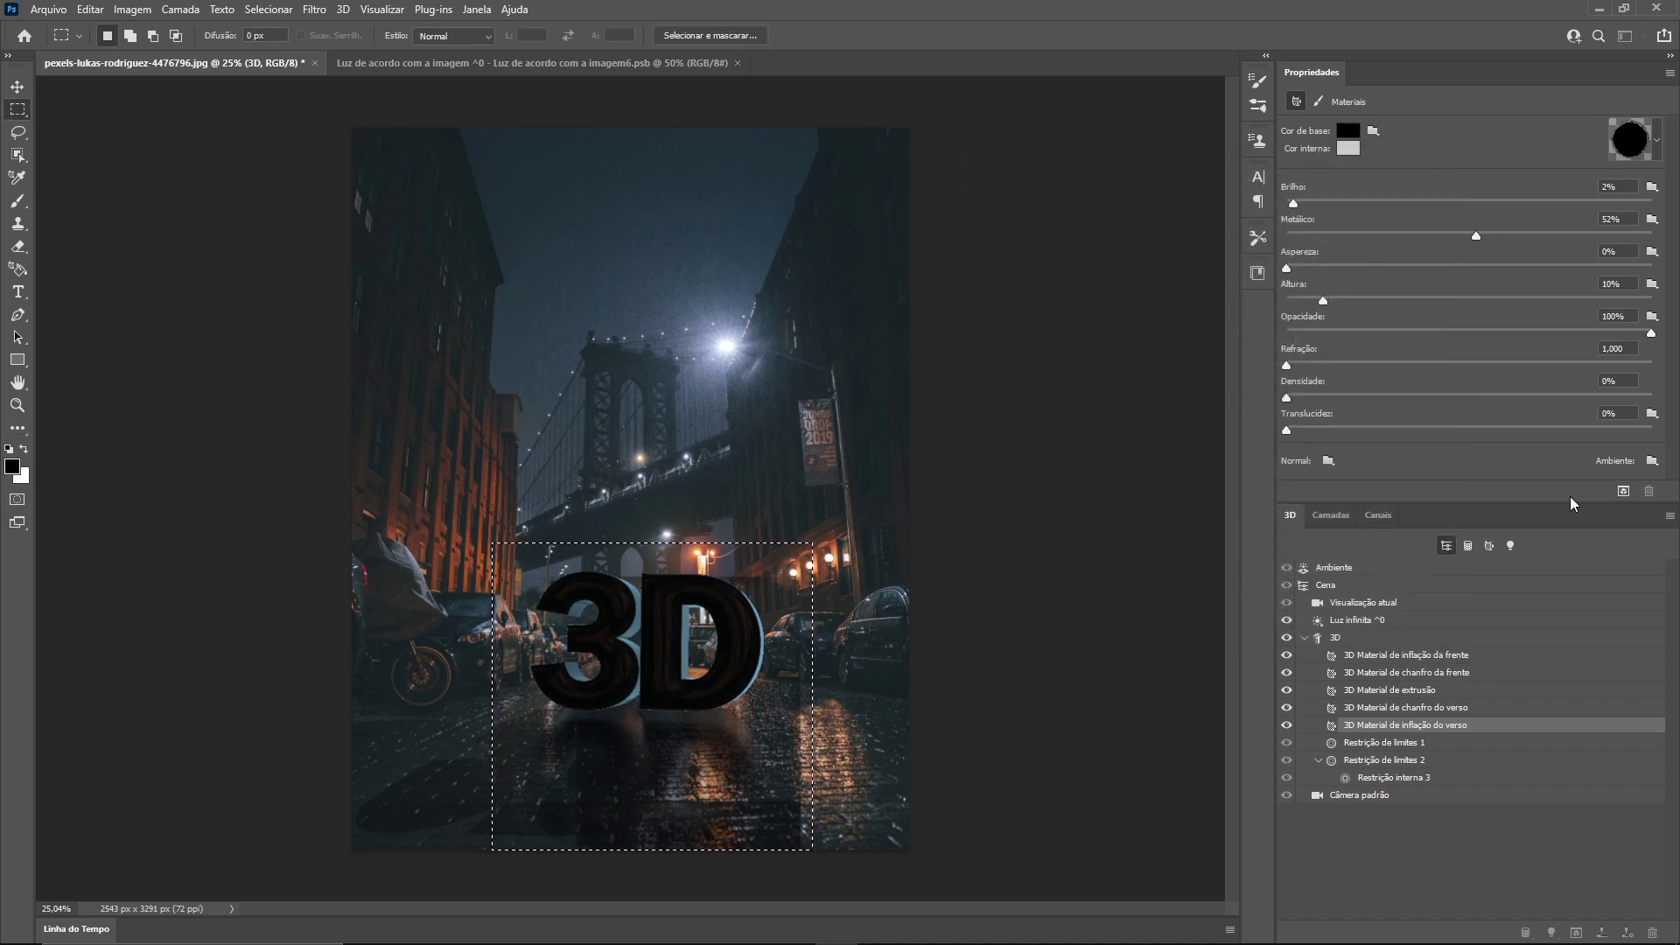
# Step: Render, then try metallic values of 65% and 73% on all five materials, settling on 70% and re-rendering
pyautogui.click(1623, 490)
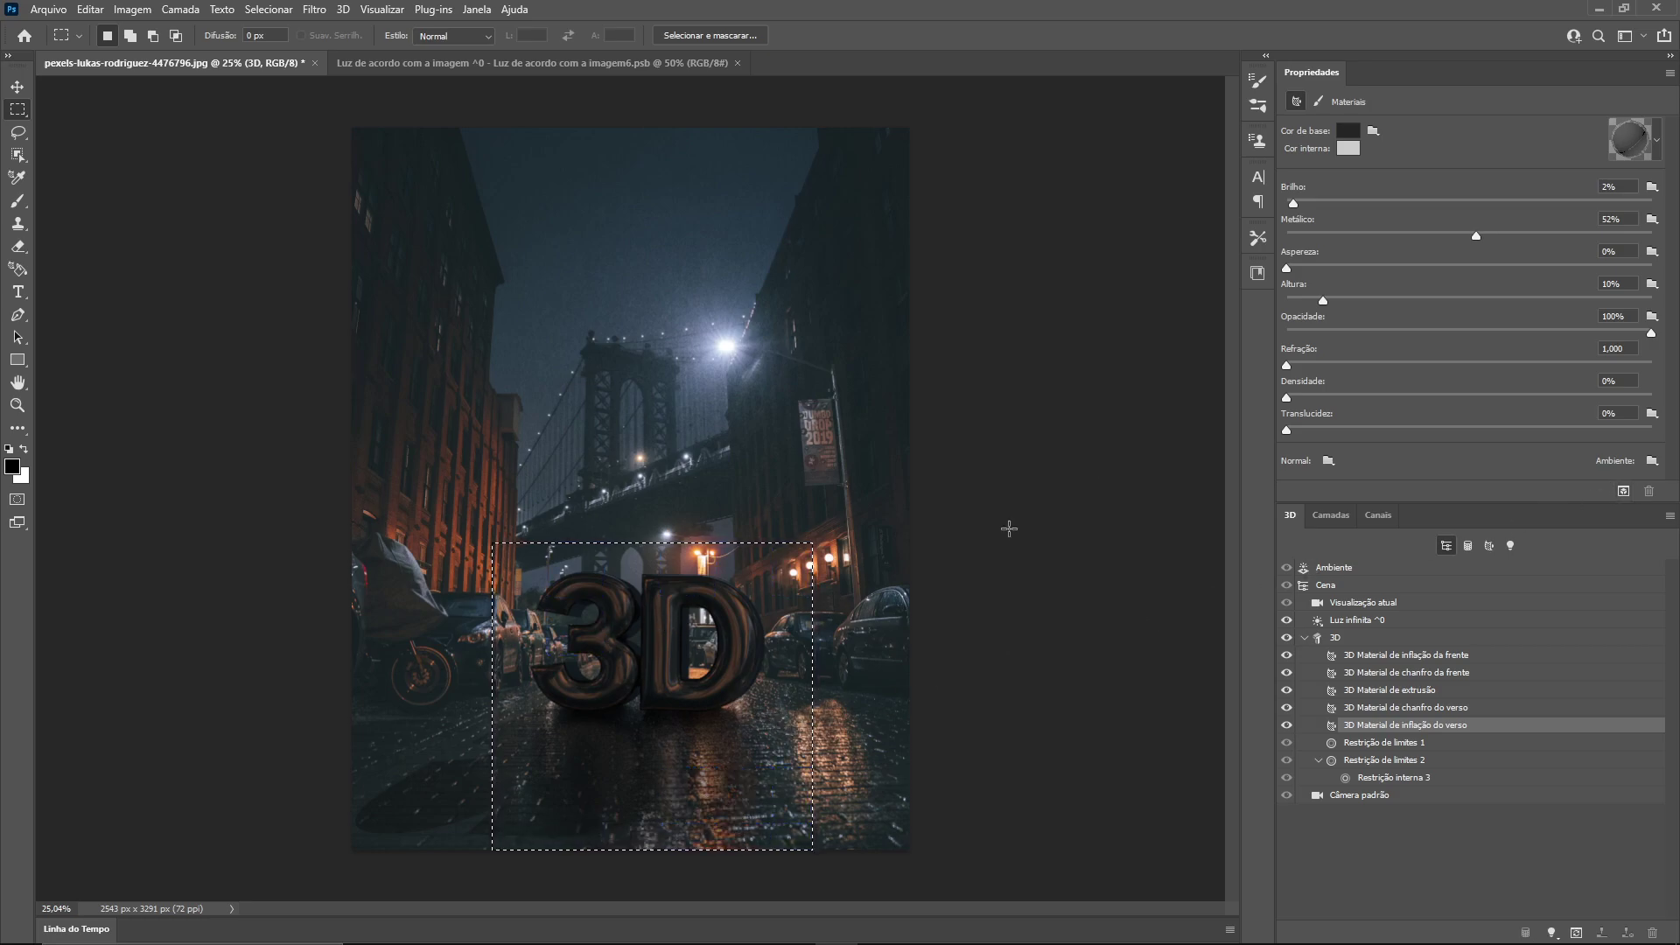
pyautogui.moveTo(1476, 236); pyautogui.dragTo(1524, 238)
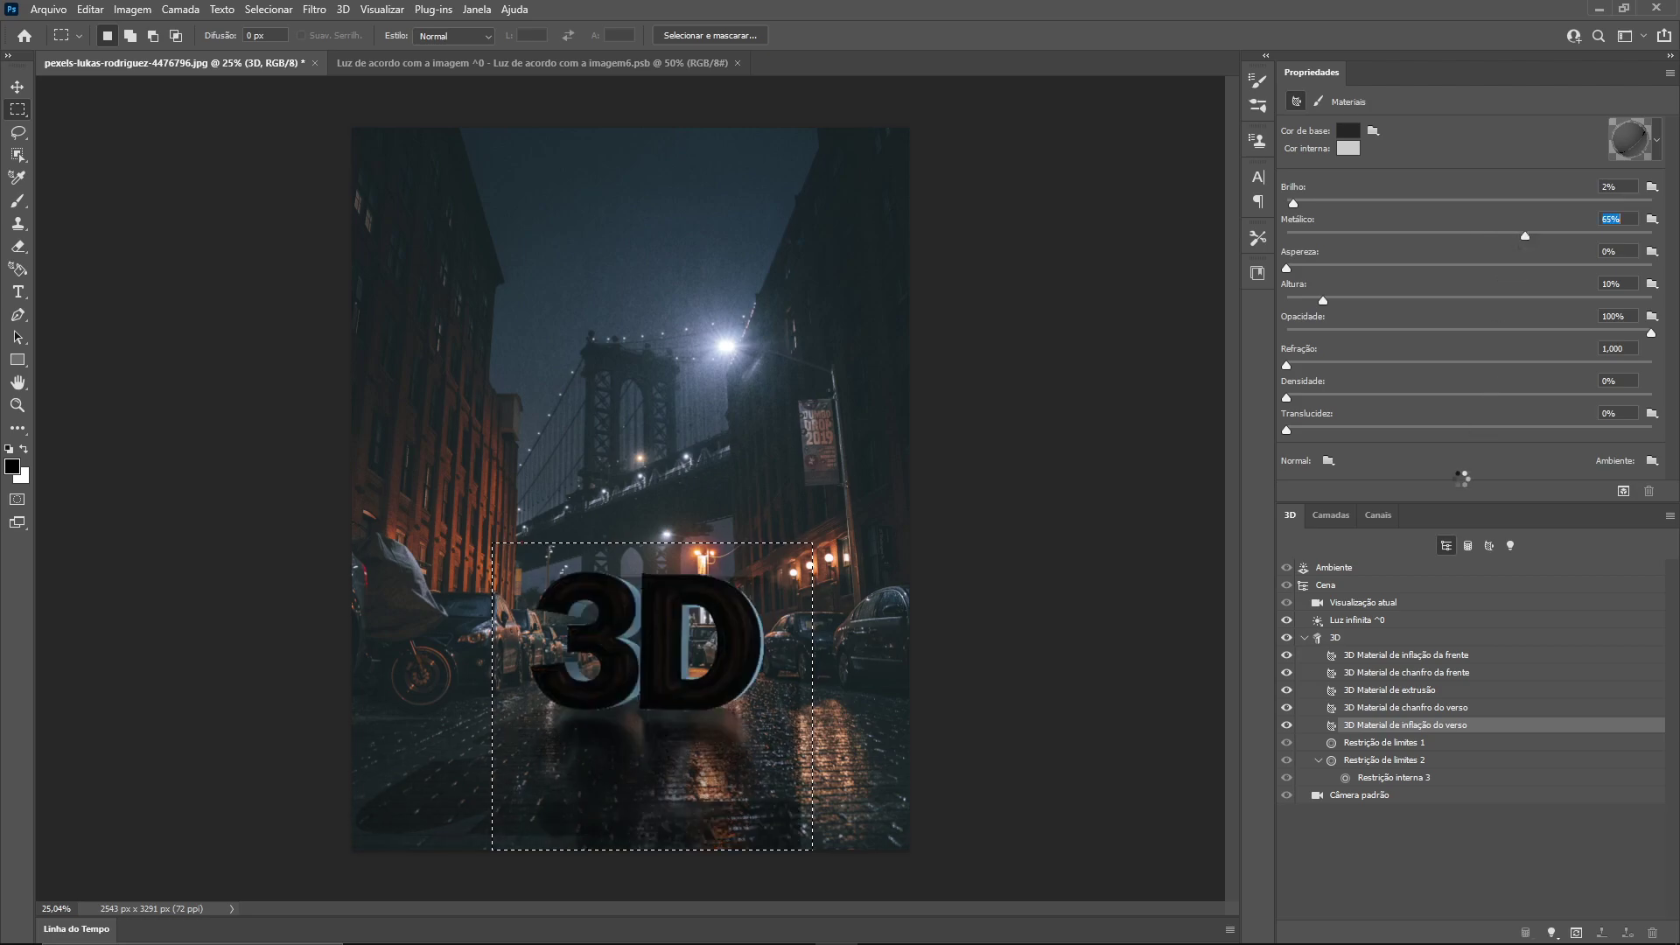
pyautogui.hotkey('ctrl', 'z')
pyautogui.click(1414, 656)
pyautogui.keyDown('shift'); pyautogui.click(1410, 726); pyautogui.keyUp('shift')
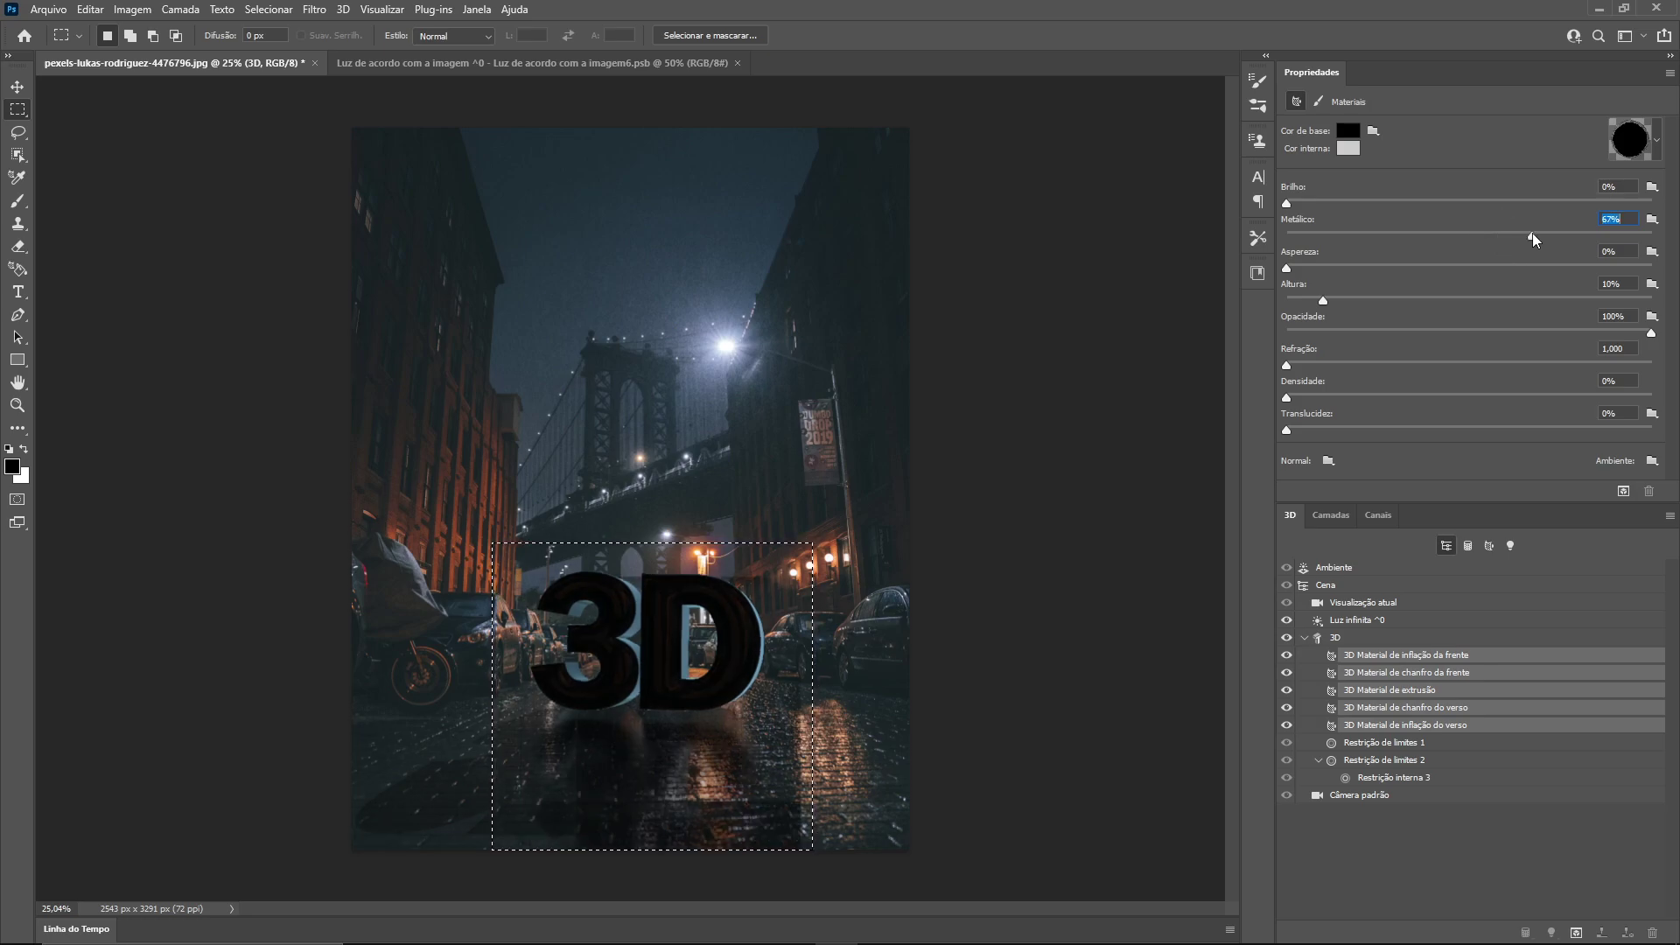
pyautogui.moveTo(1531, 234); pyautogui.dragTo(1554, 238)
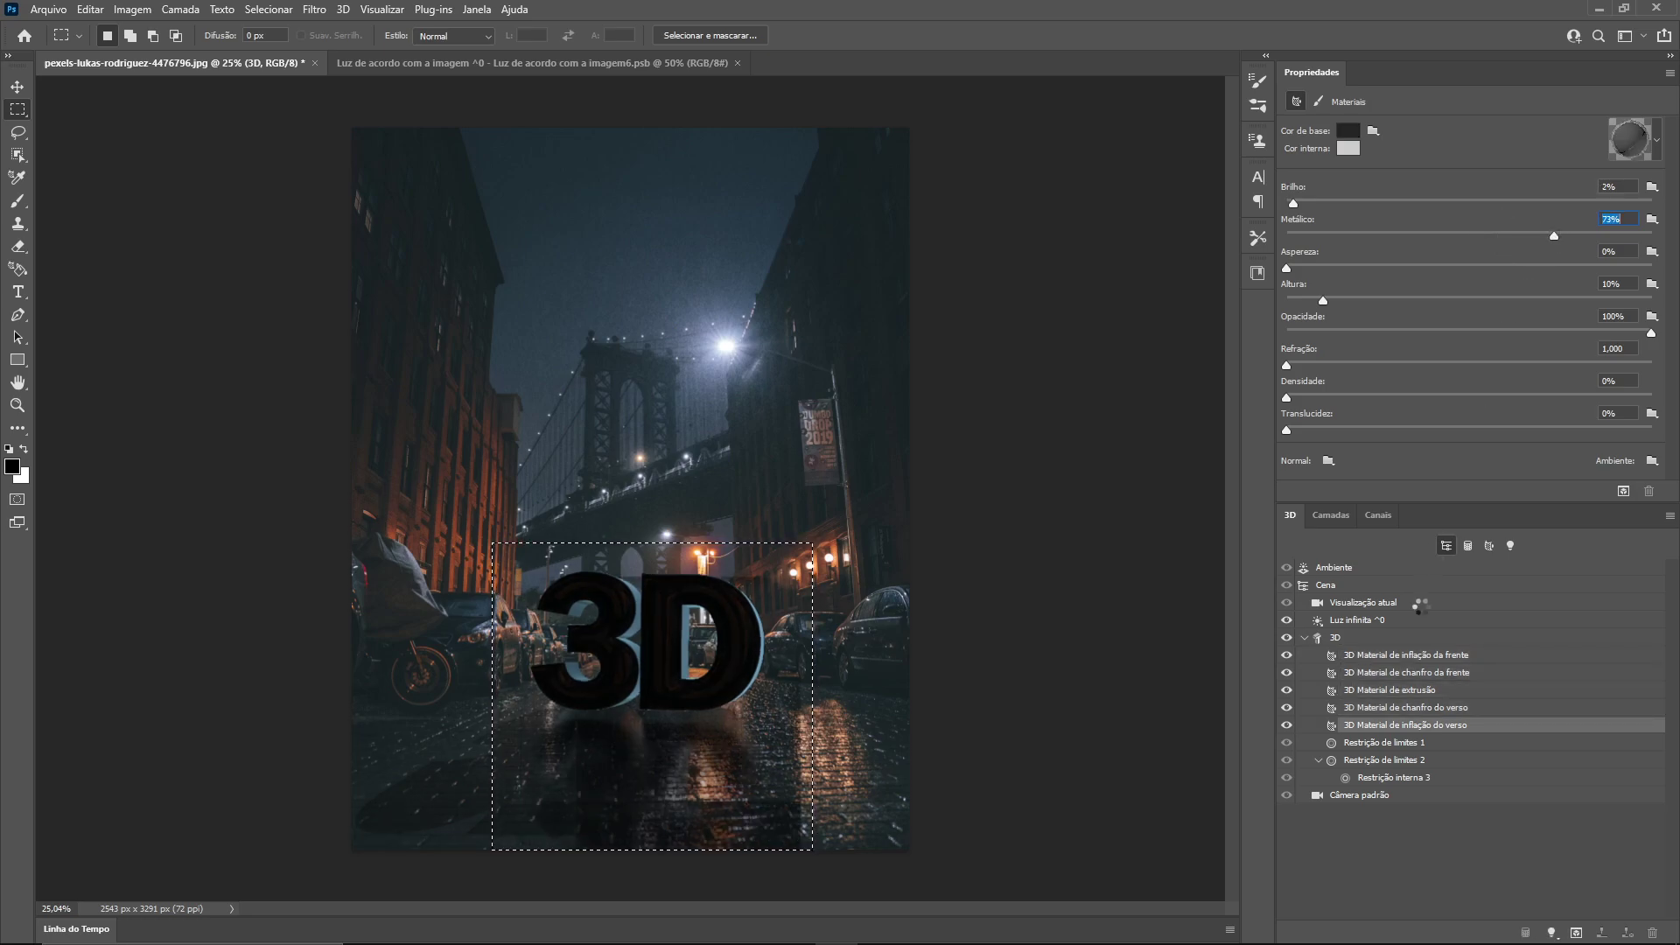
pyautogui.click(1402, 671)
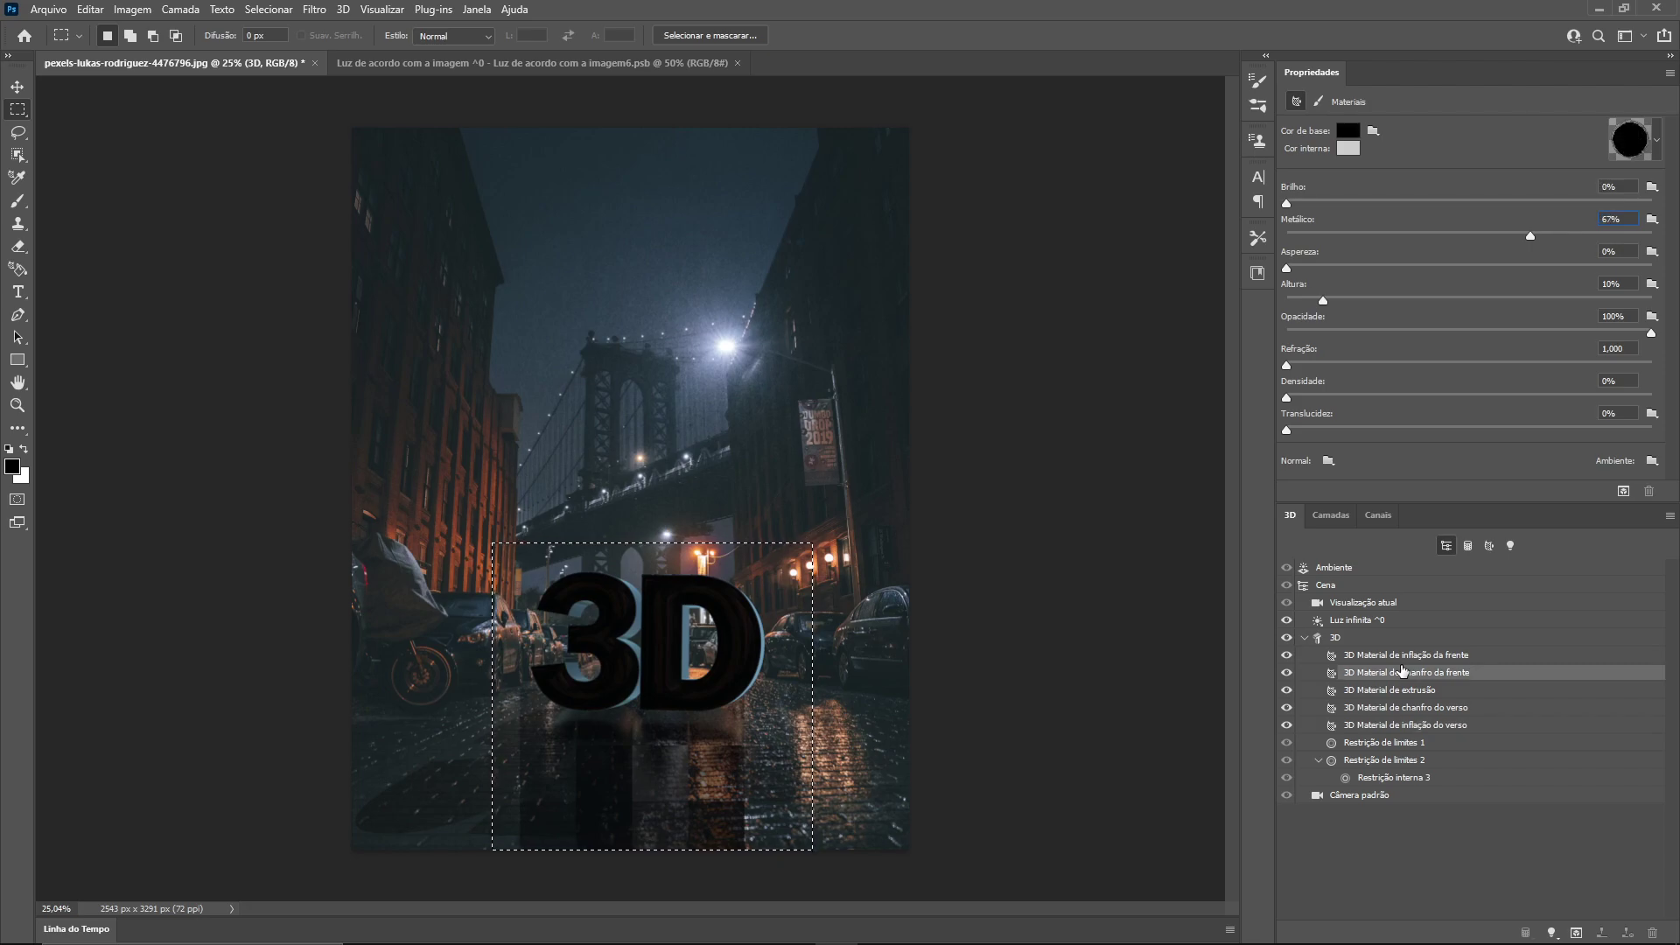
pyautogui.click(1413, 656)
pyautogui.keyDown('shift'); pyautogui.click(1415, 726); pyautogui.keyUp('shift')
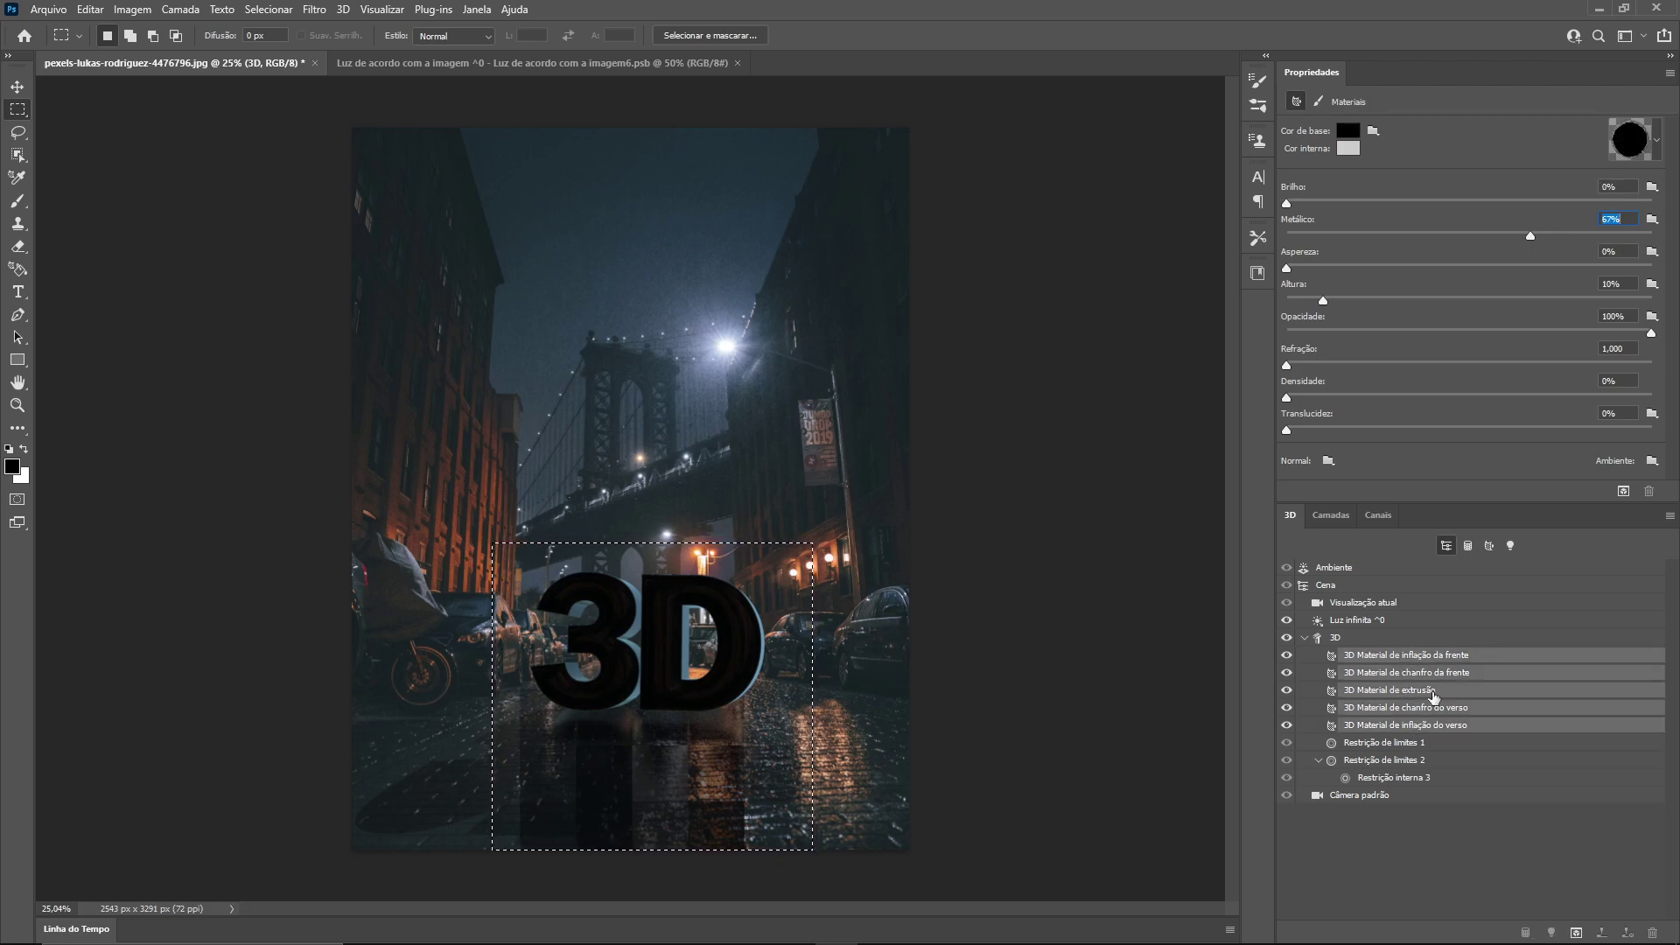
pyautogui.moveTo(1535, 237); pyautogui.dragTo(1541, 236)
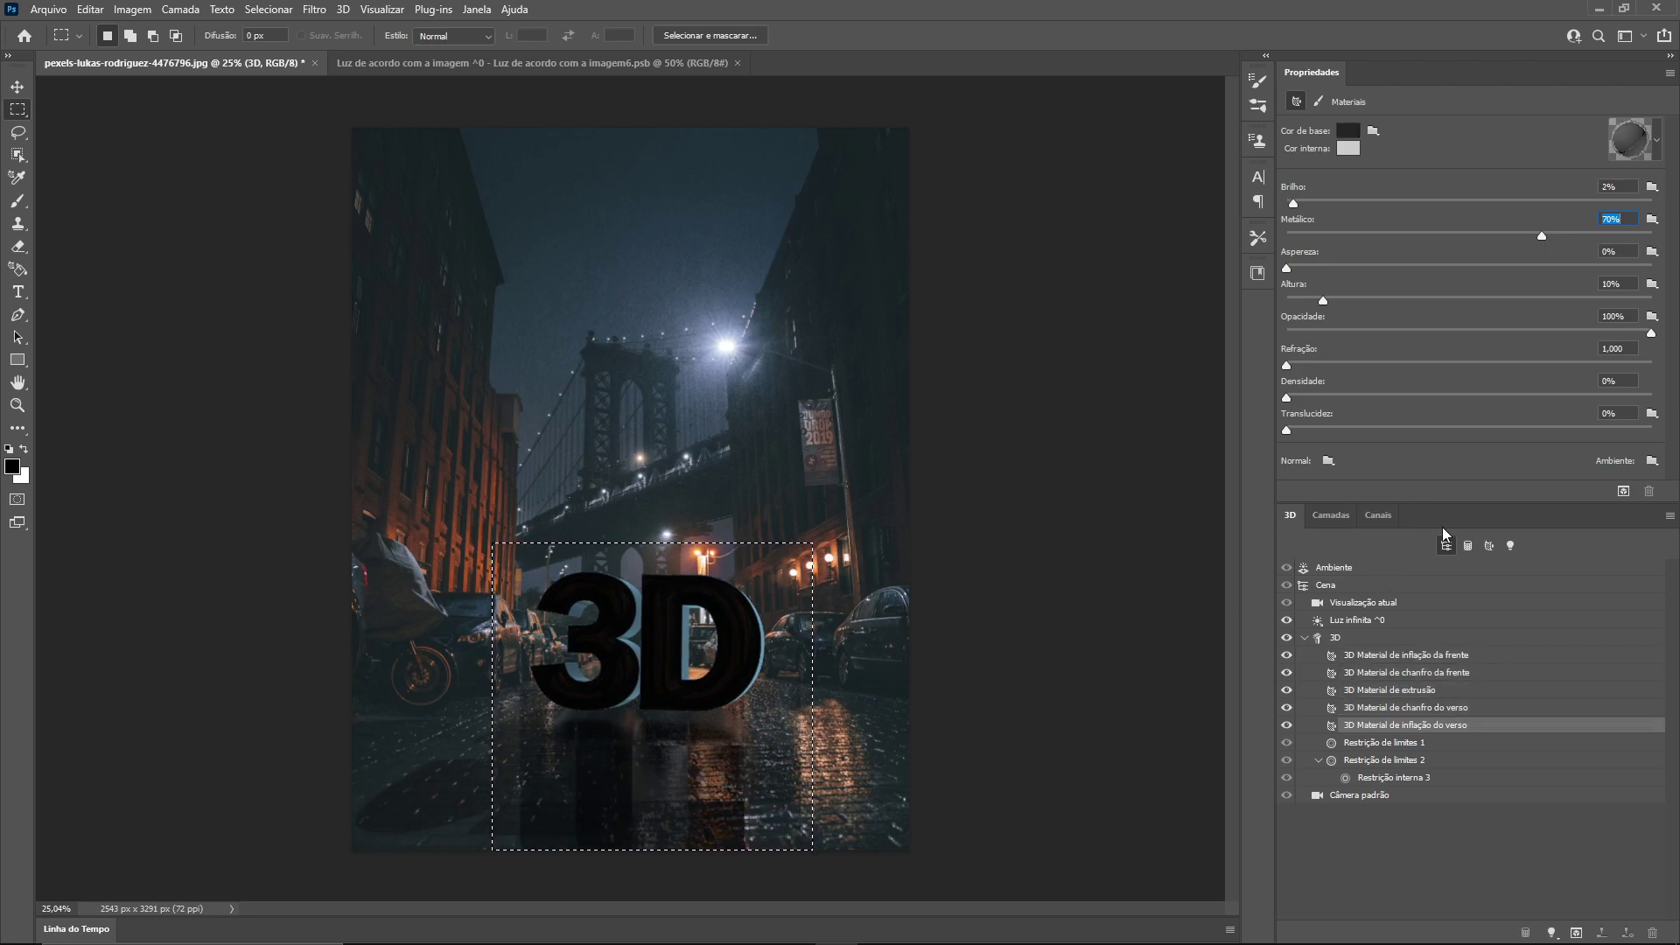
pyautogui.click(1621, 492)
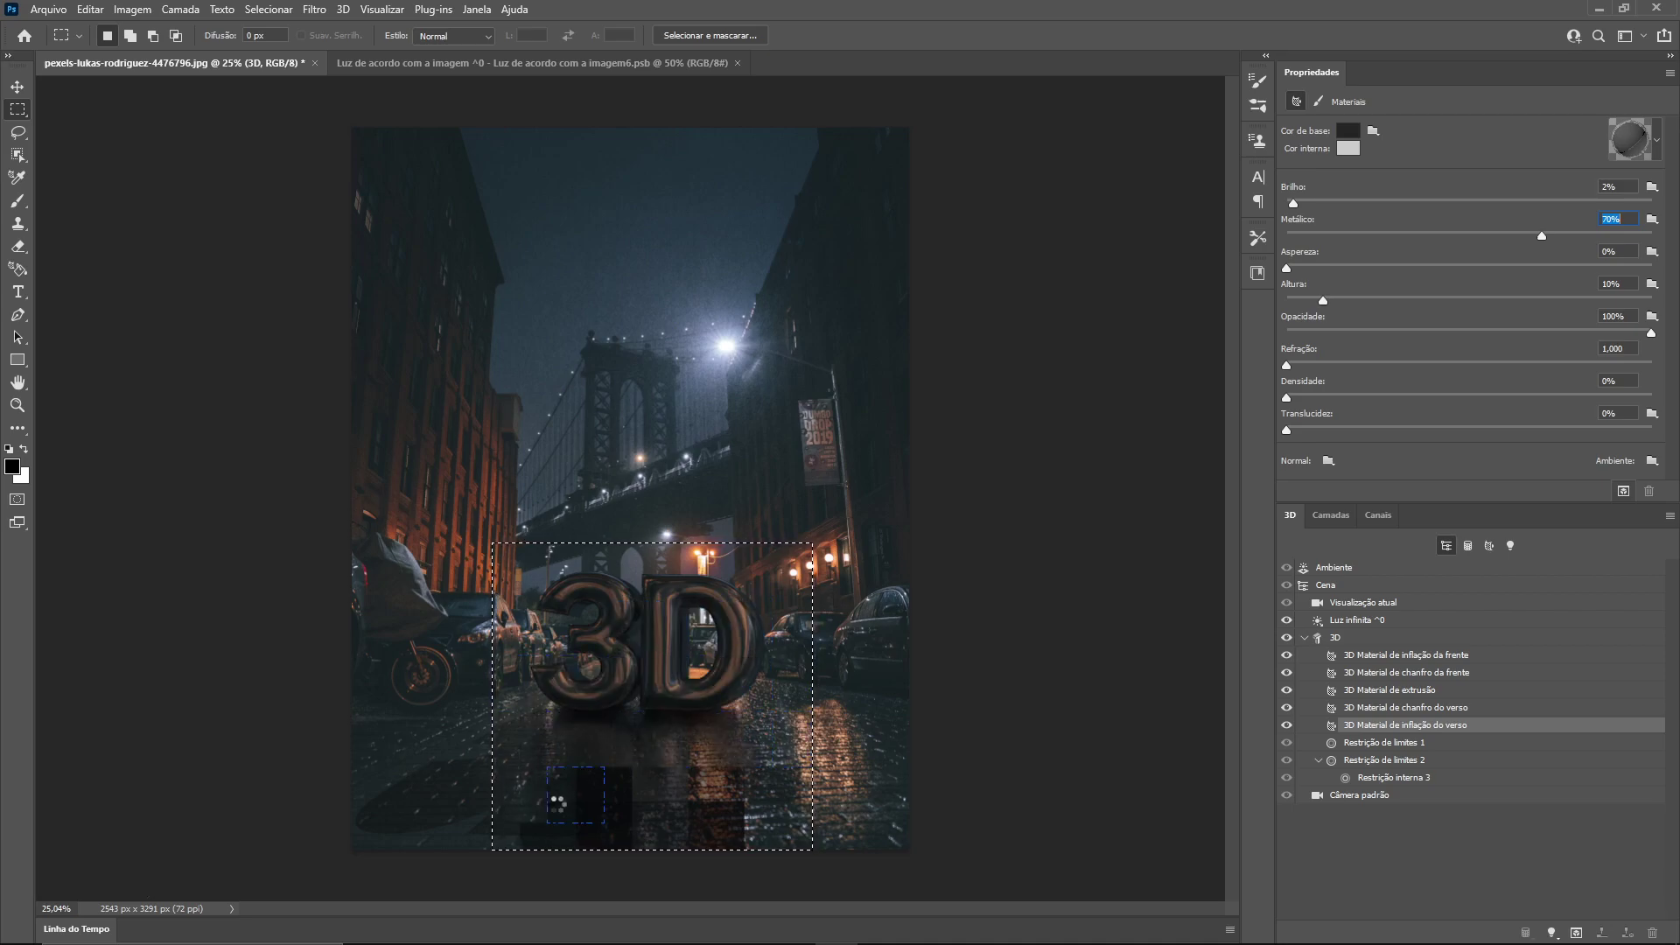
# Step: Set all five materials to 50% metallic and 0% shine, and bring up their Cor de base picker
pyautogui.click(1411, 658)
pyautogui.keyDown('shift'); pyautogui.click(1410, 726); pyautogui.keyUp('shift')
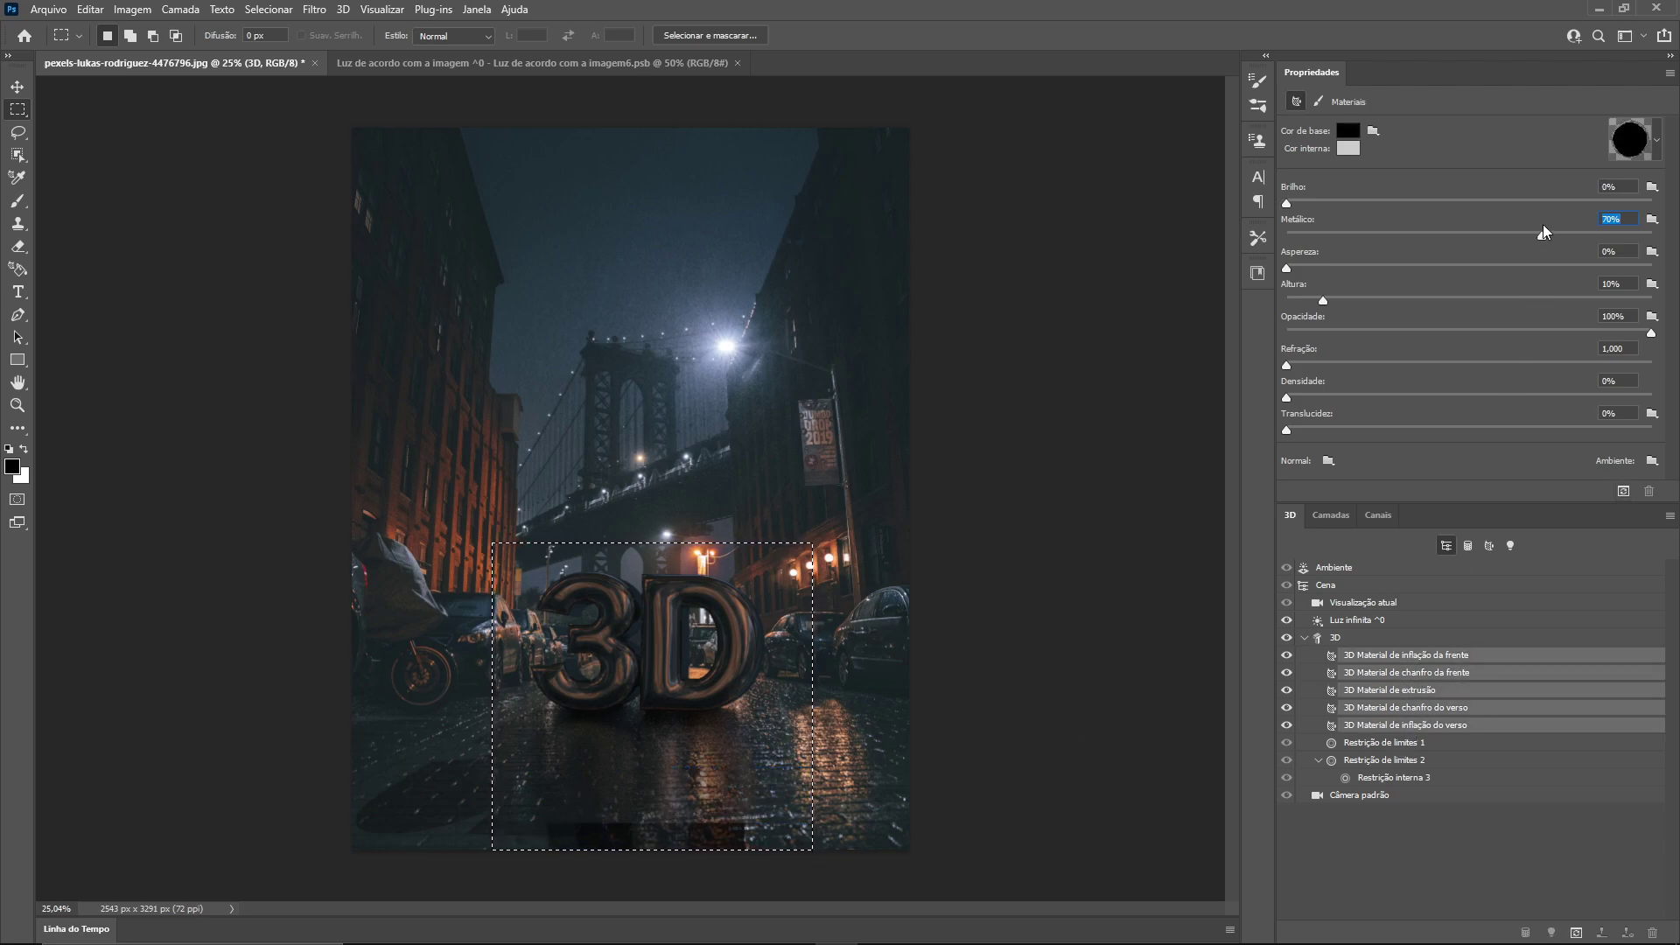
pyautogui.write('50')
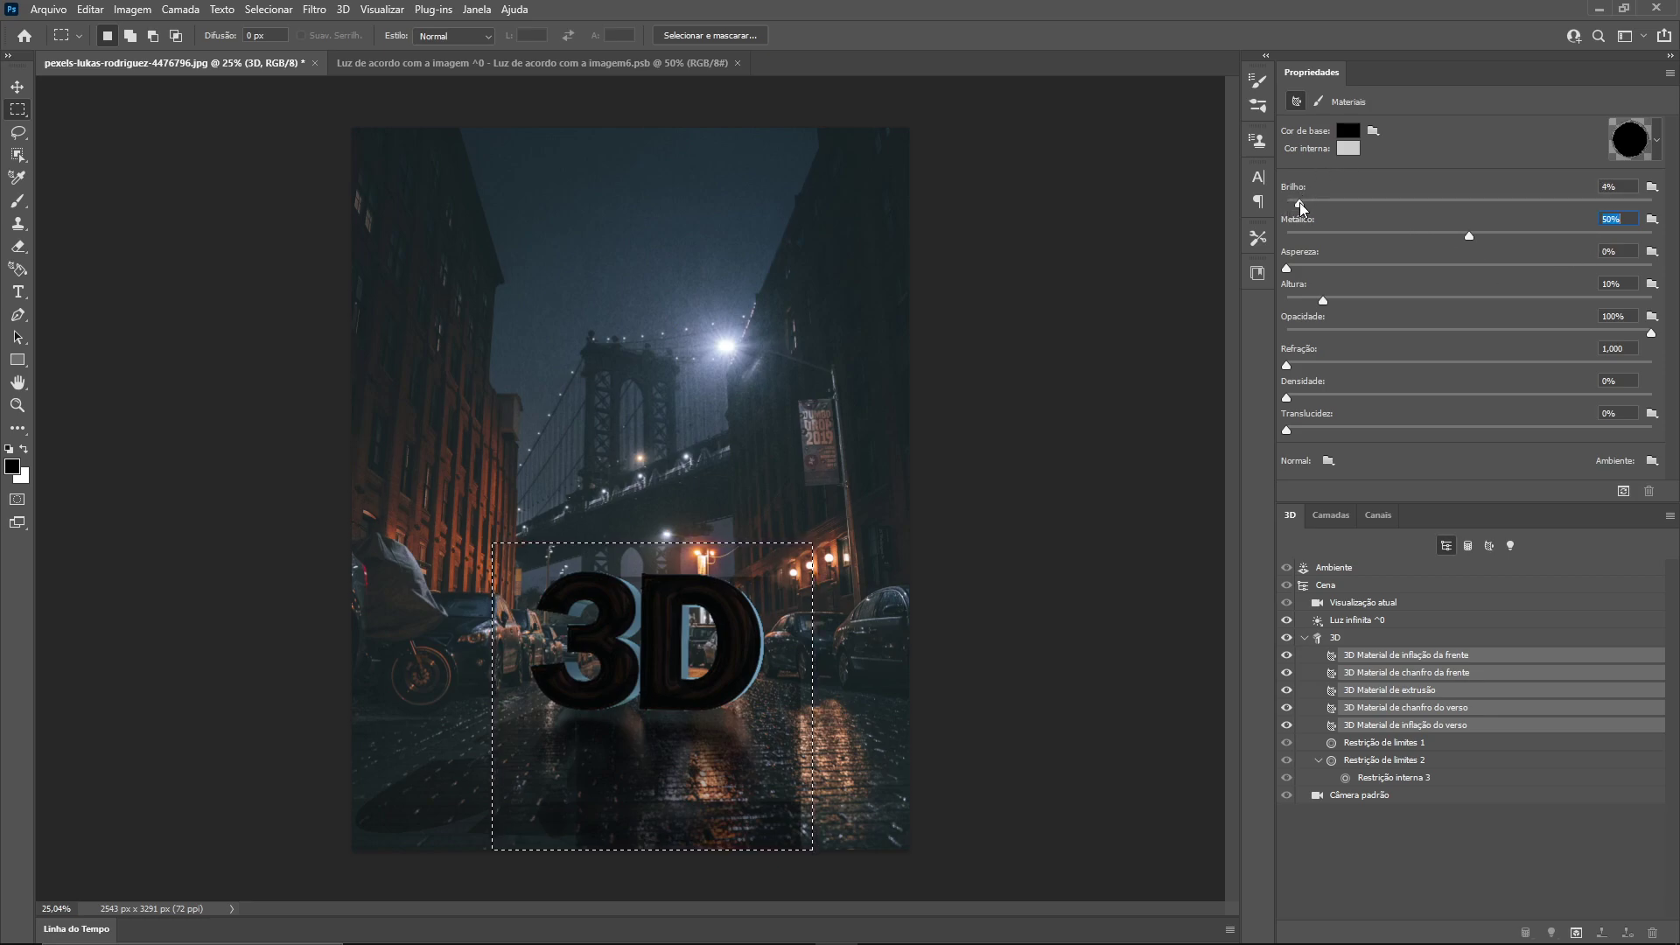
pyautogui.moveTo(1303, 203); pyautogui.dragTo(1286, 203)
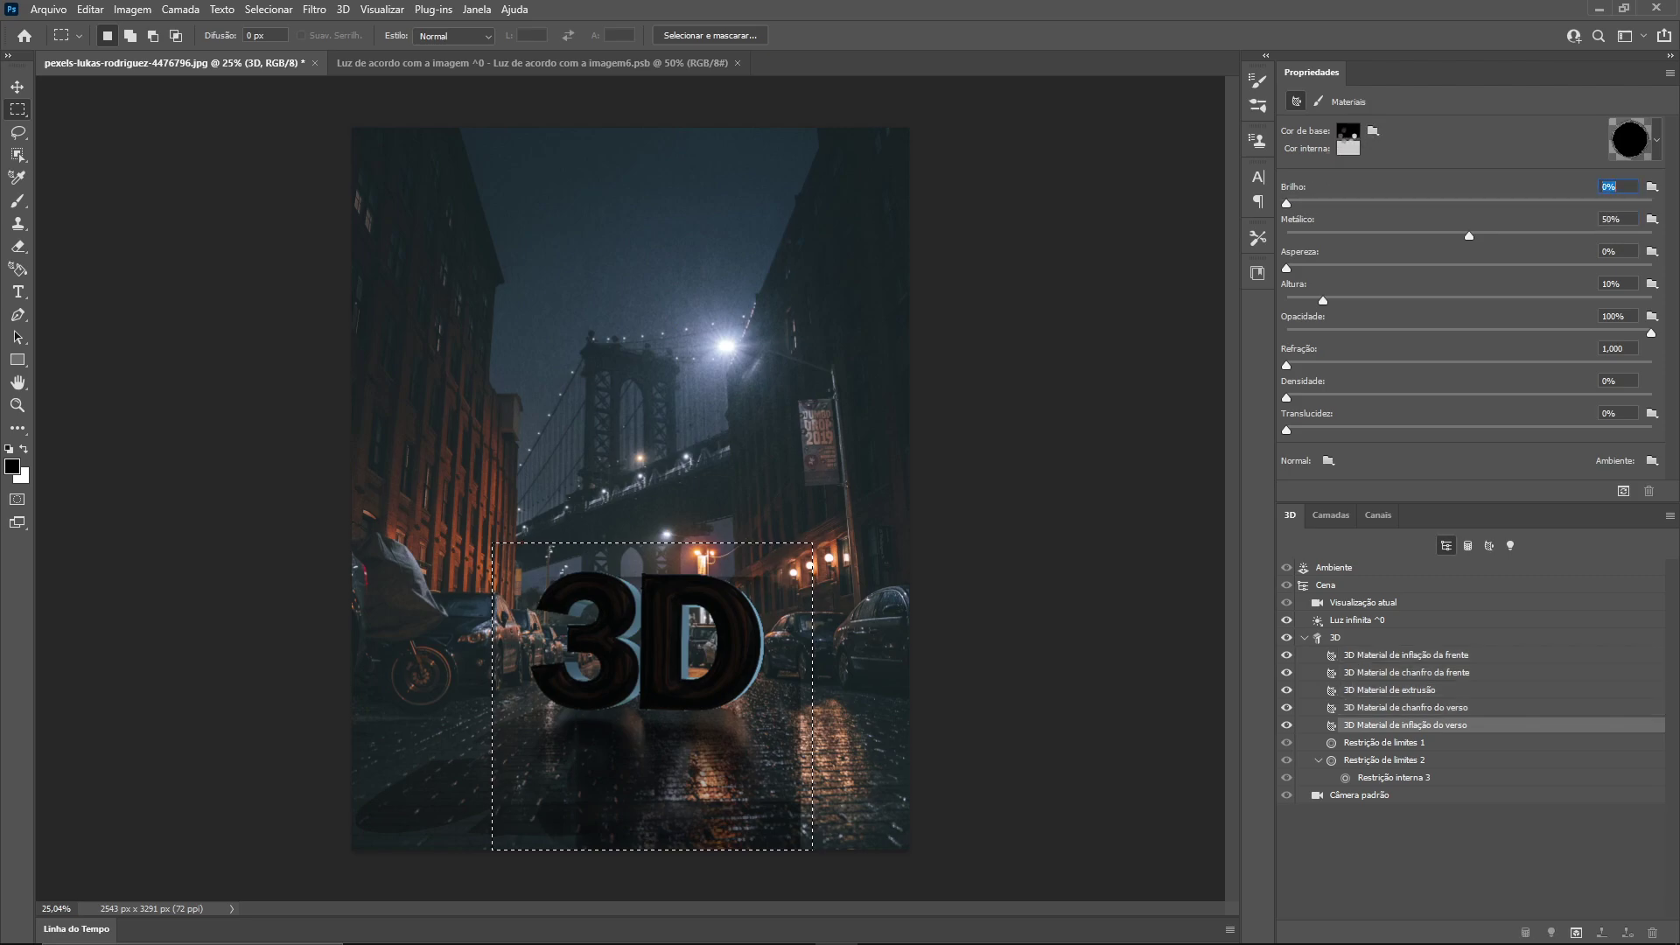
pyautogui.click(1439, 656)
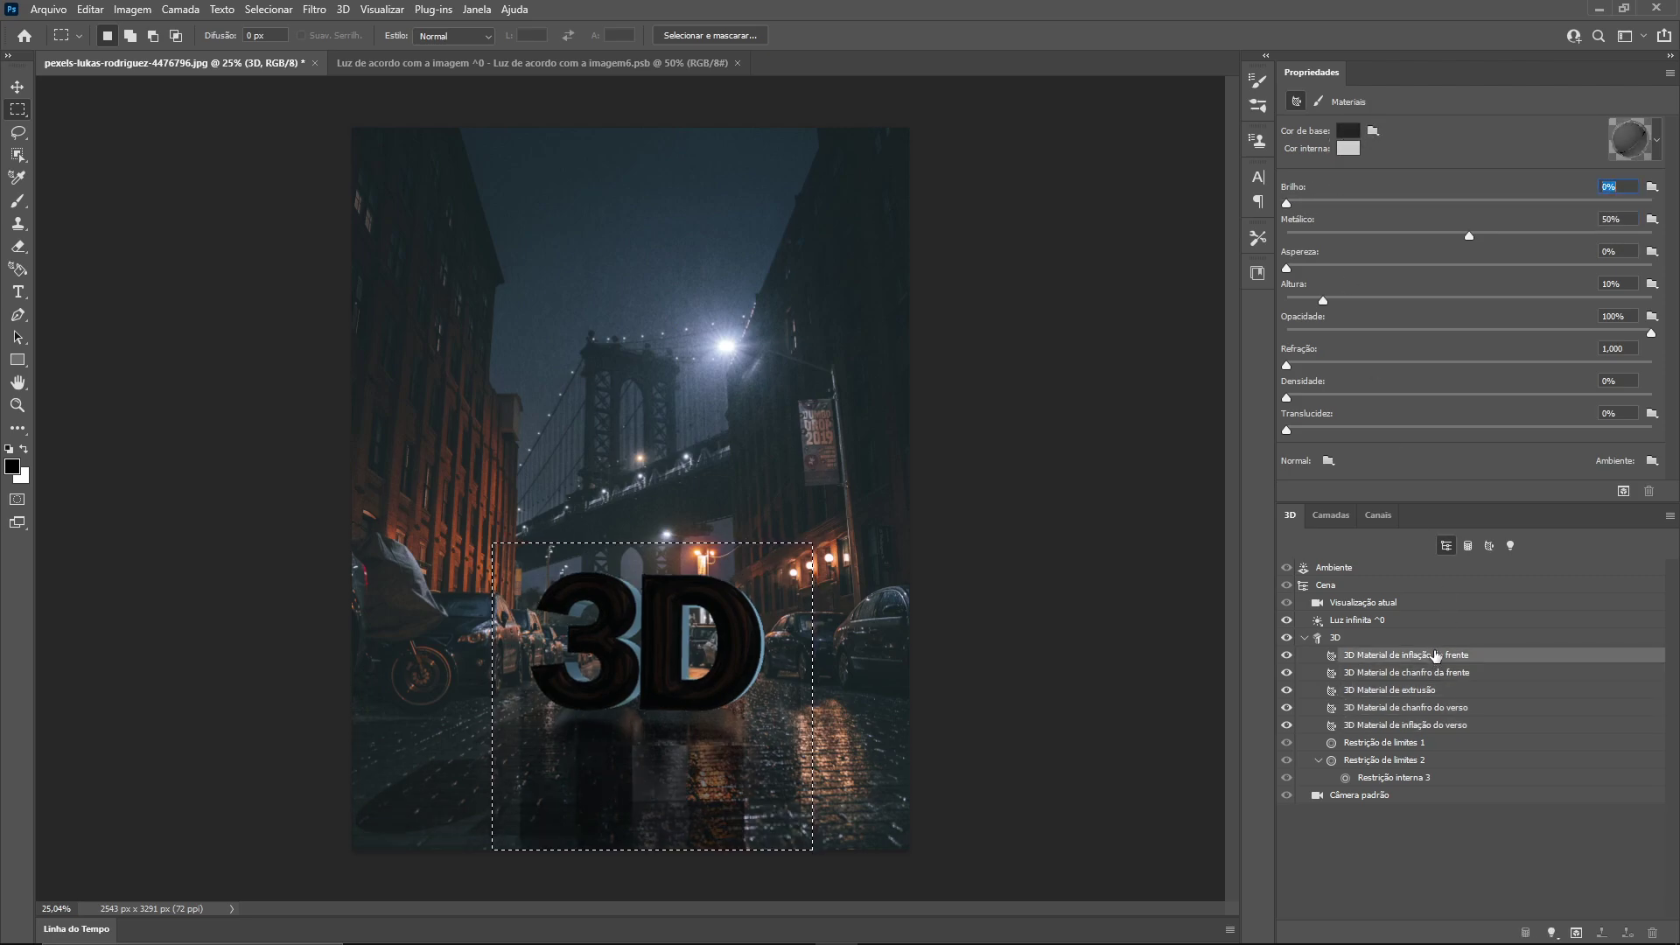
pyautogui.keyDown('shift'); pyautogui.click(1423, 726); pyautogui.keyUp('shift')
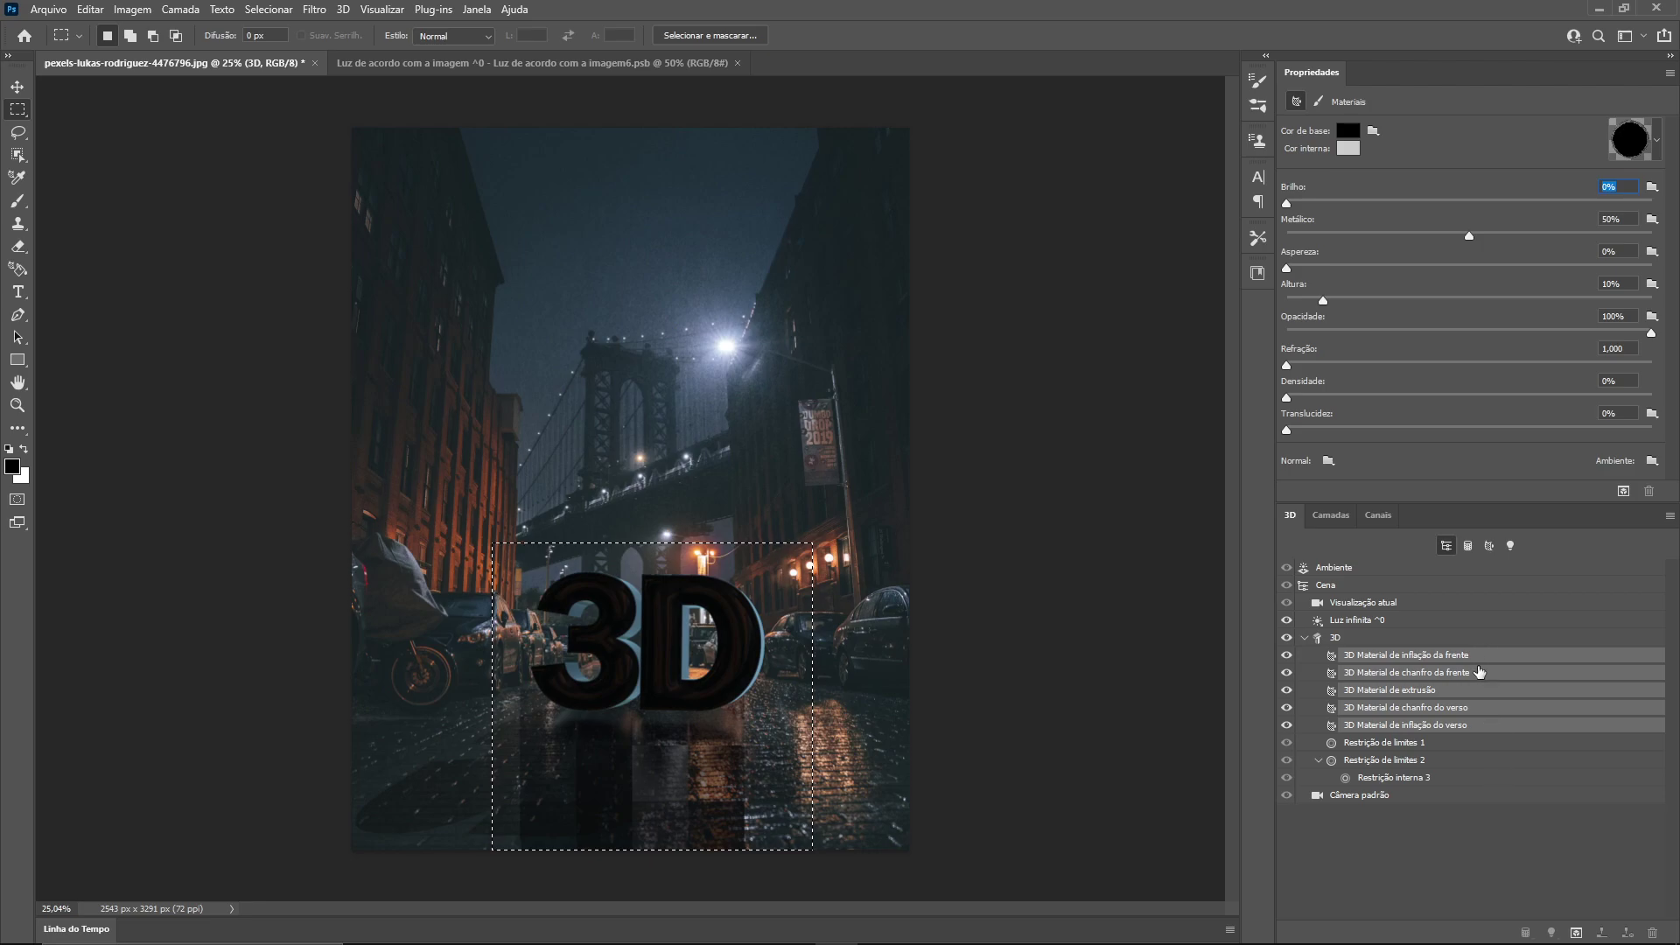
pyautogui.click(1343, 133)
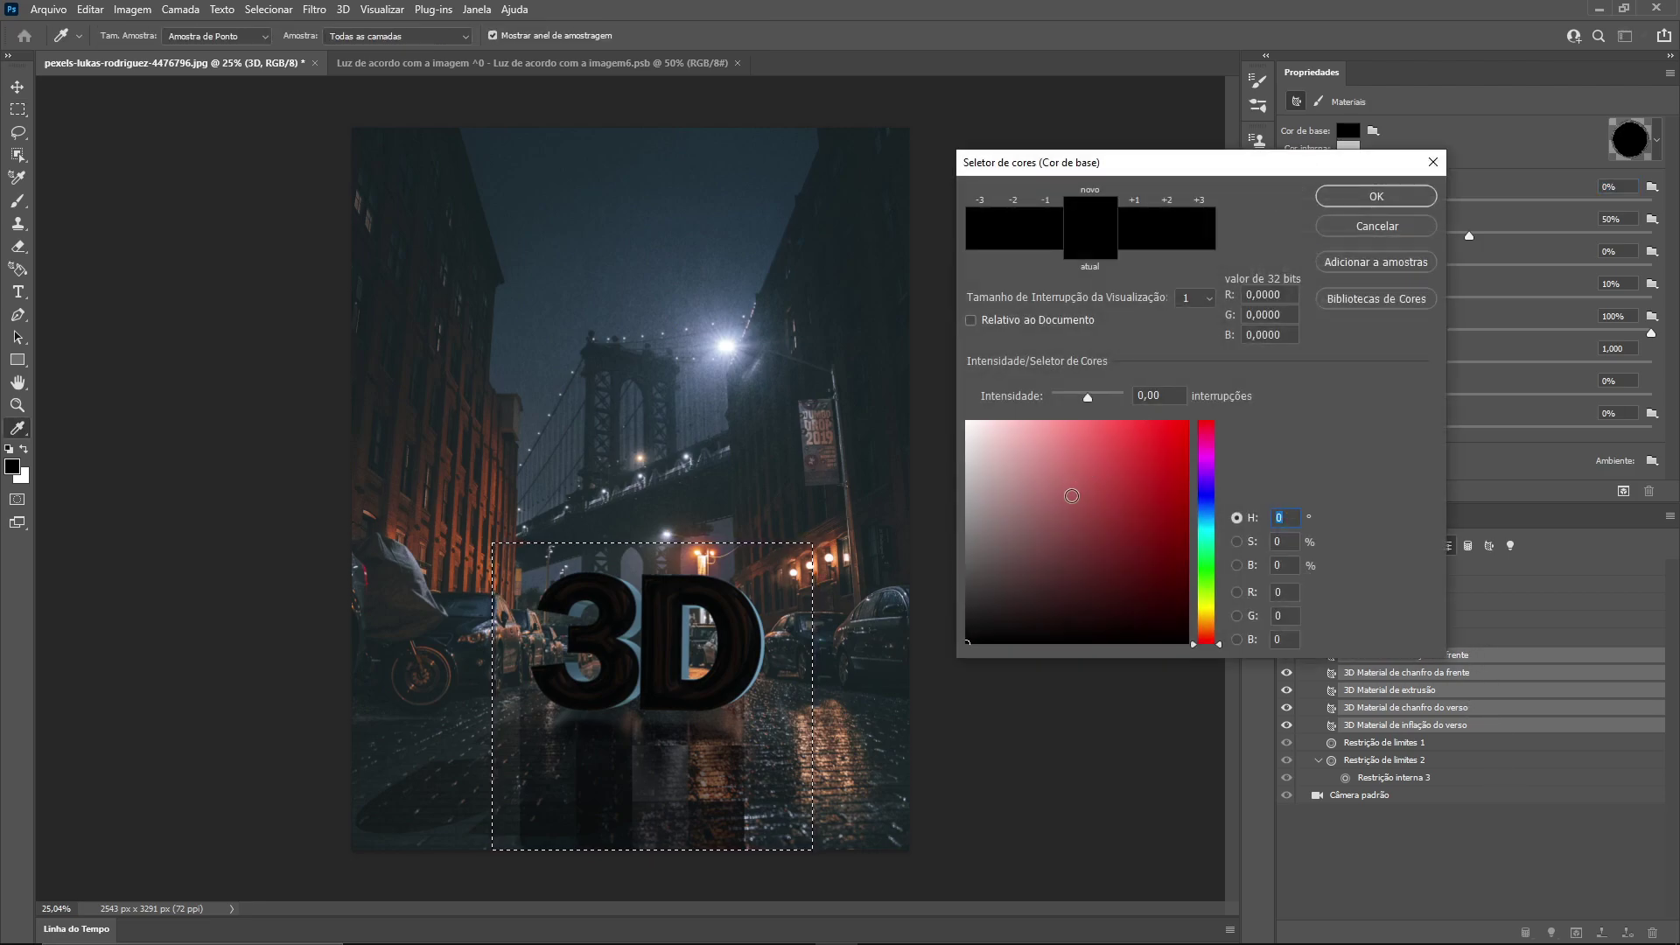
# Step: Keep black as the base colour and confirm the Seletor de cores with OK
pyautogui.click(1381, 196)
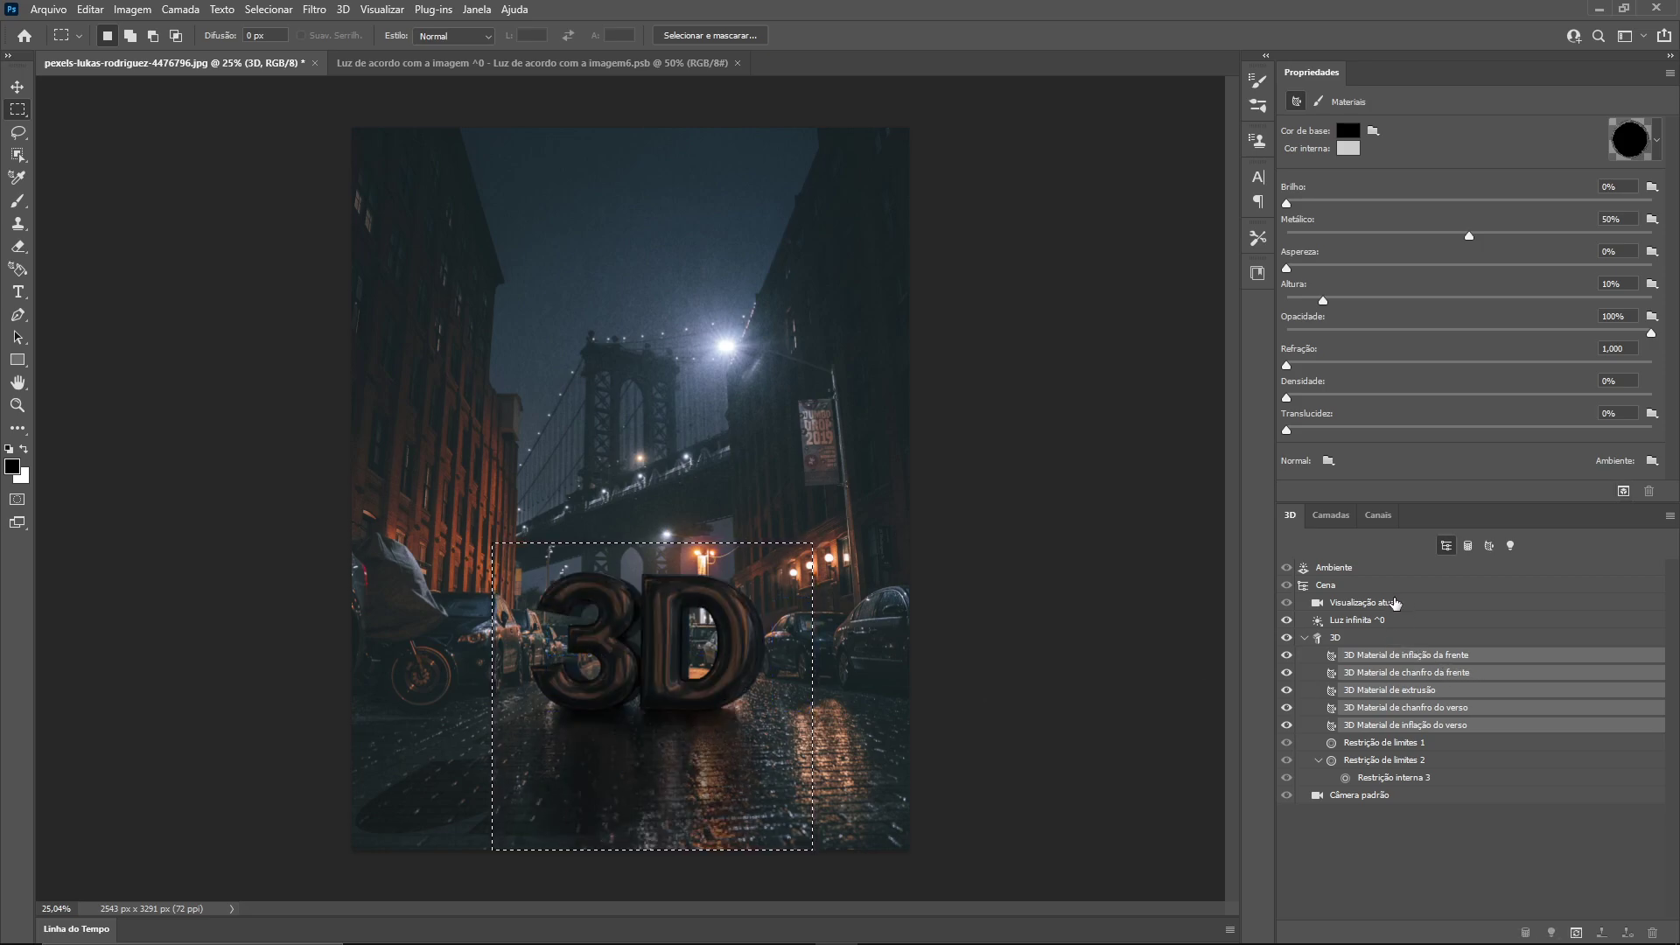
# Step: Lower the IBL intensity in Ambiente, then set all five materials' shine to 0%
pyautogui.click(1365, 566)
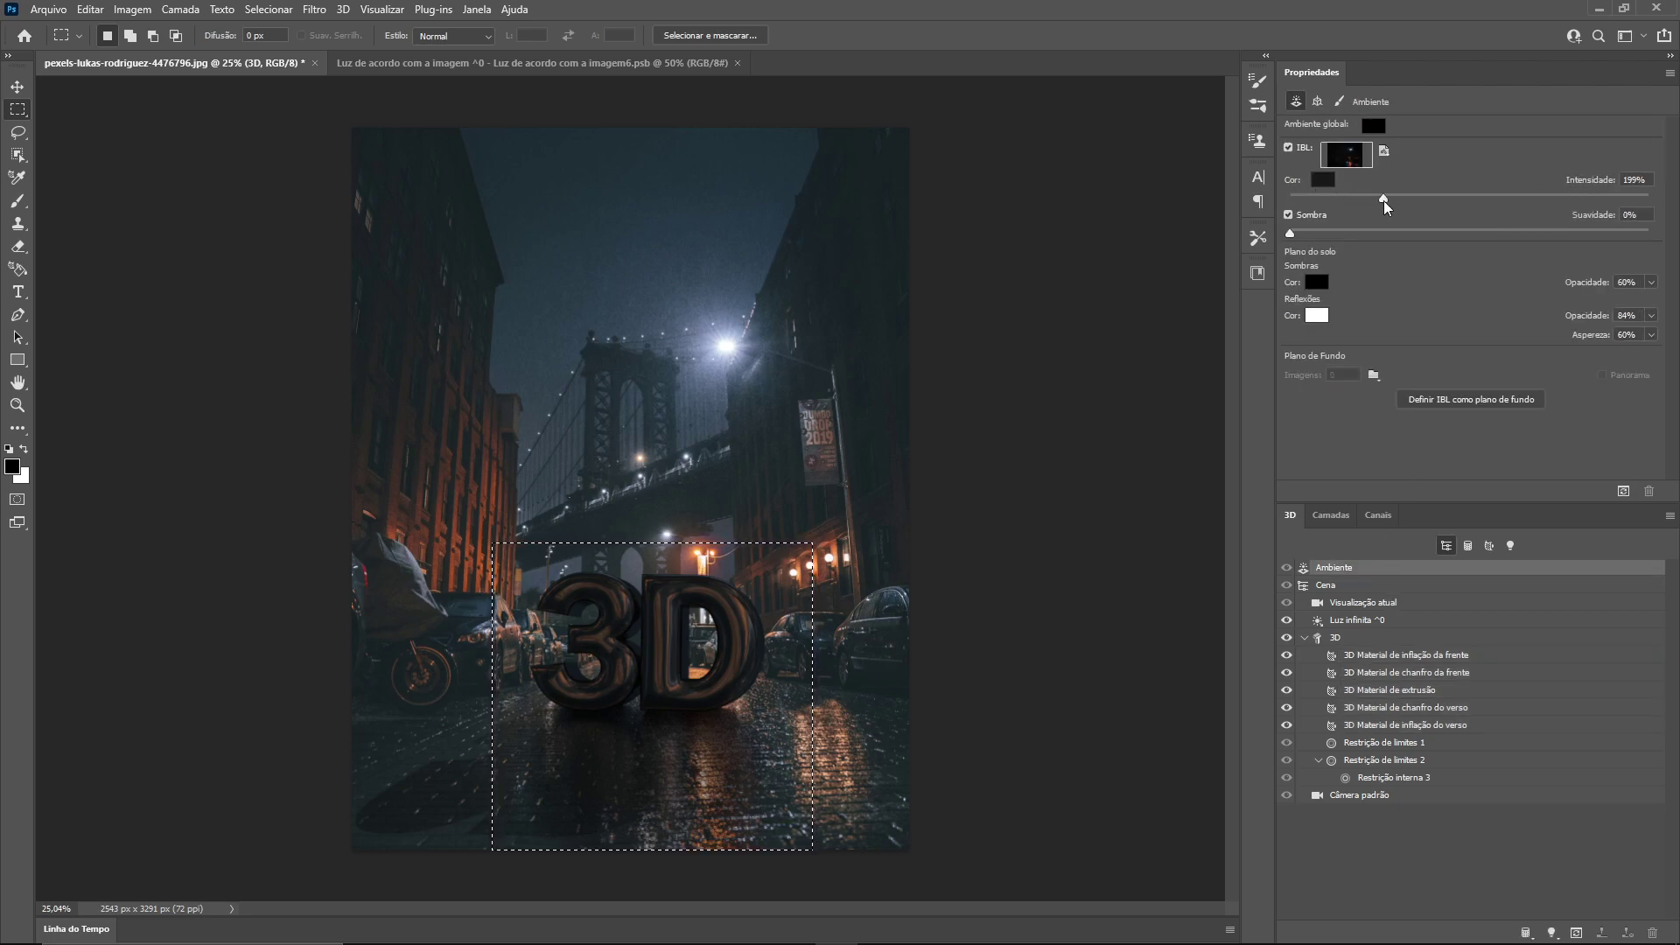
pyautogui.moveTo(1383, 200); pyautogui.dragTo(1339, 195)
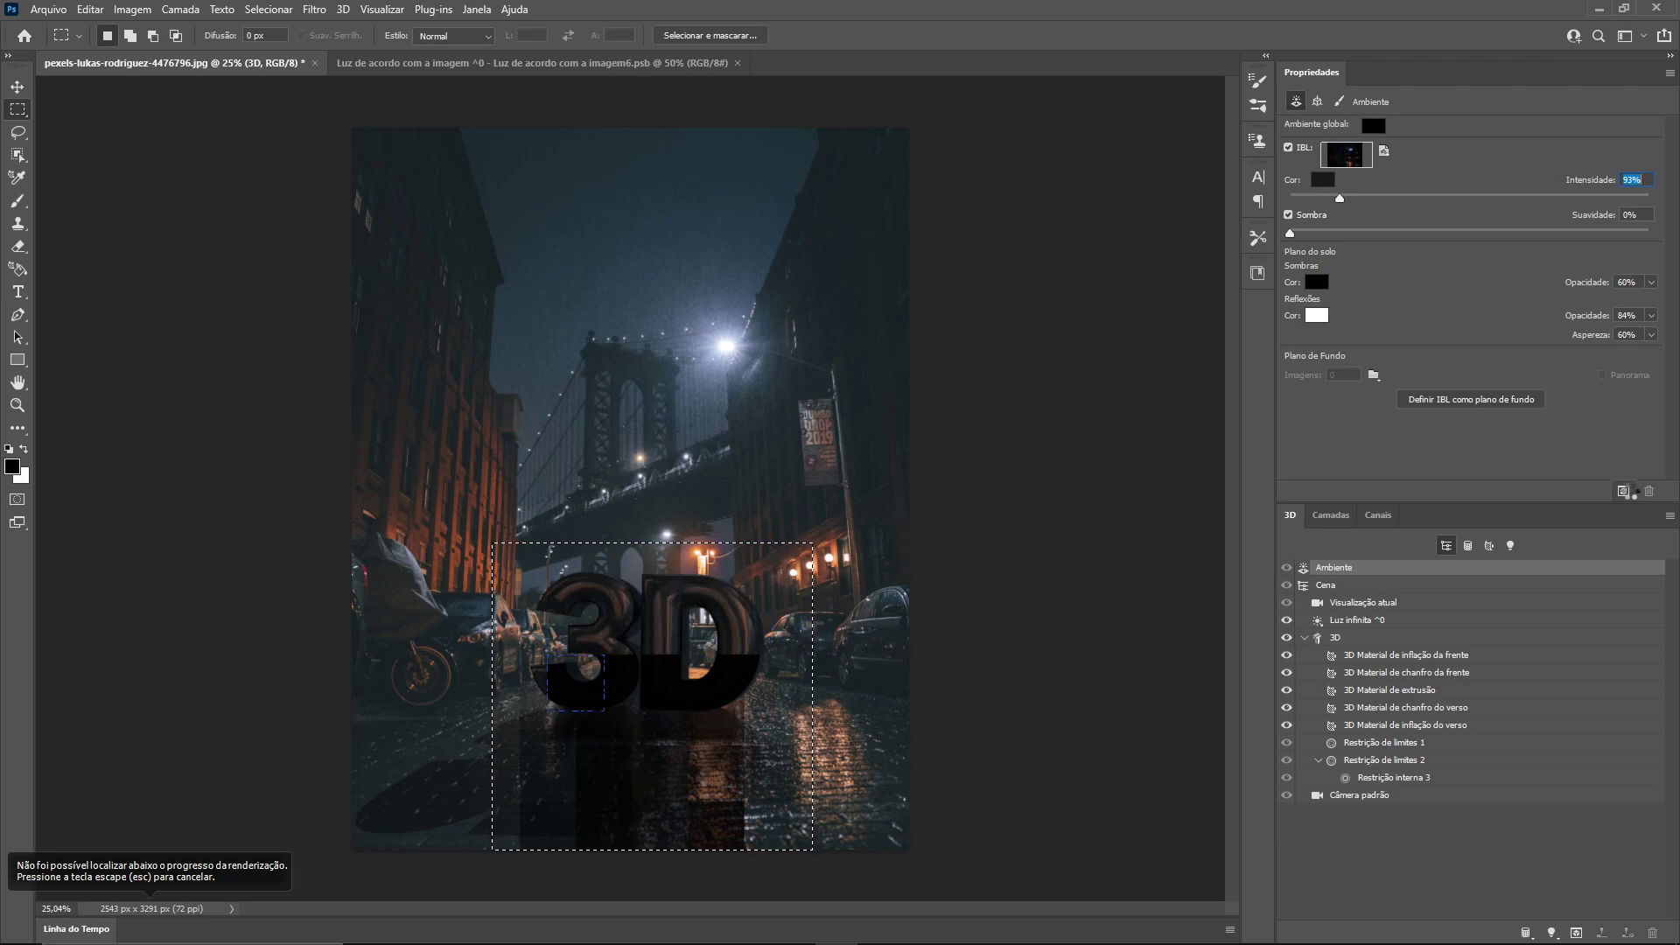
pyautogui.click(1419, 658)
pyautogui.keyDown('shift'); pyautogui.click(1421, 726); pyautogui.keyUp('shift')
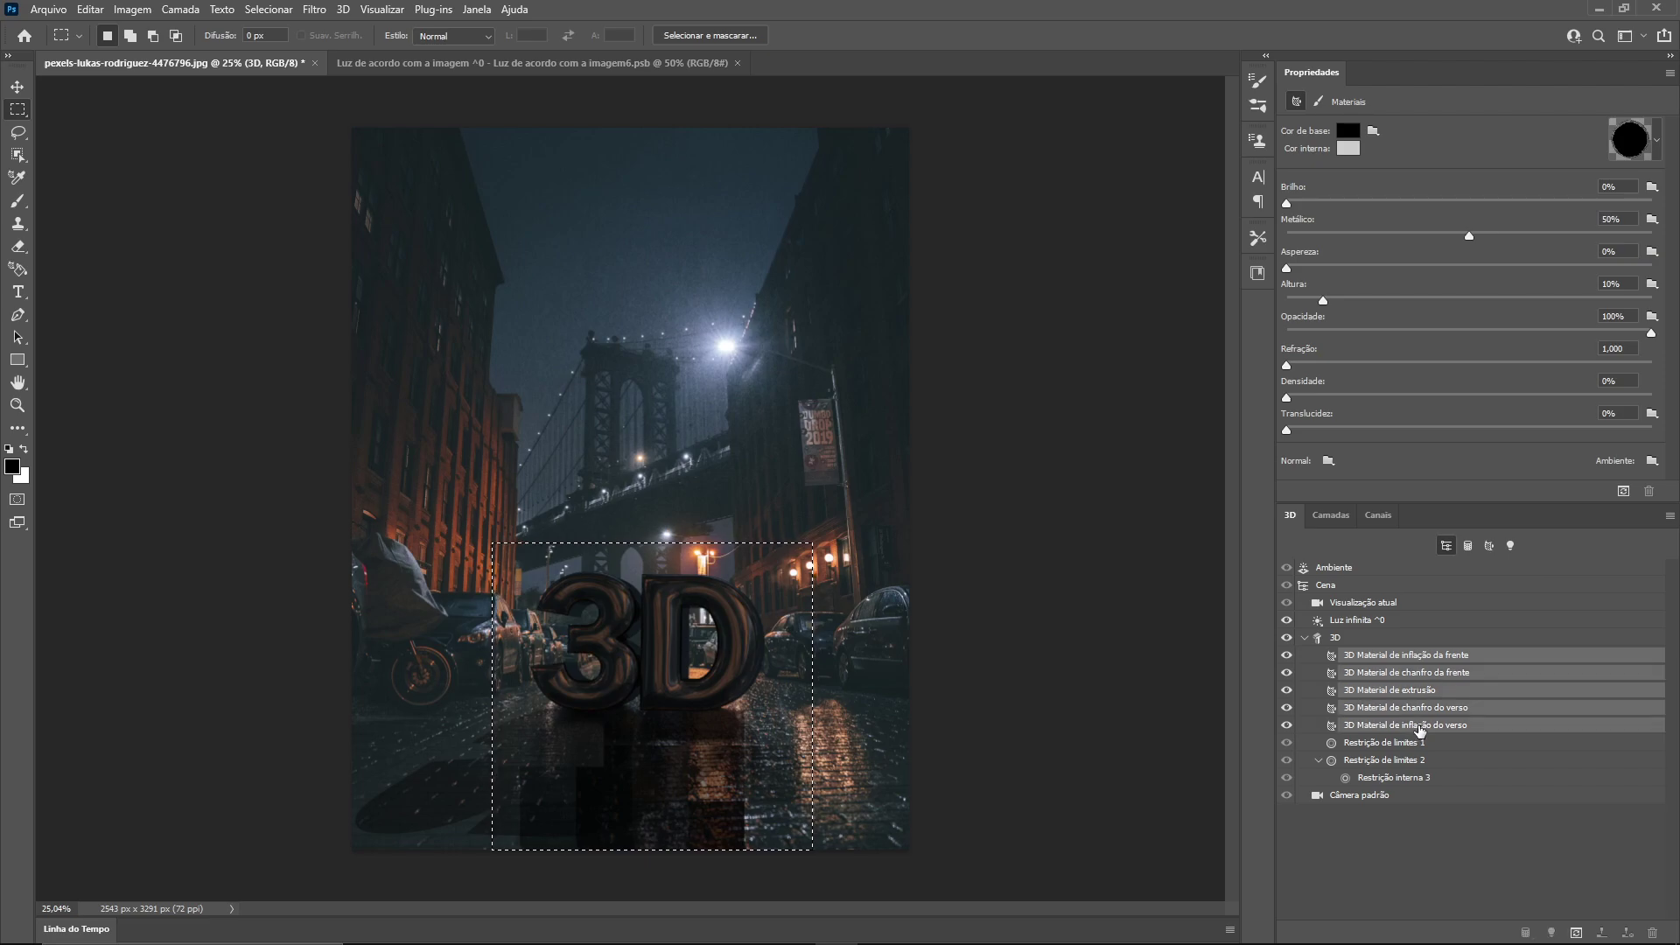
pyautogui.click(1290, 204)
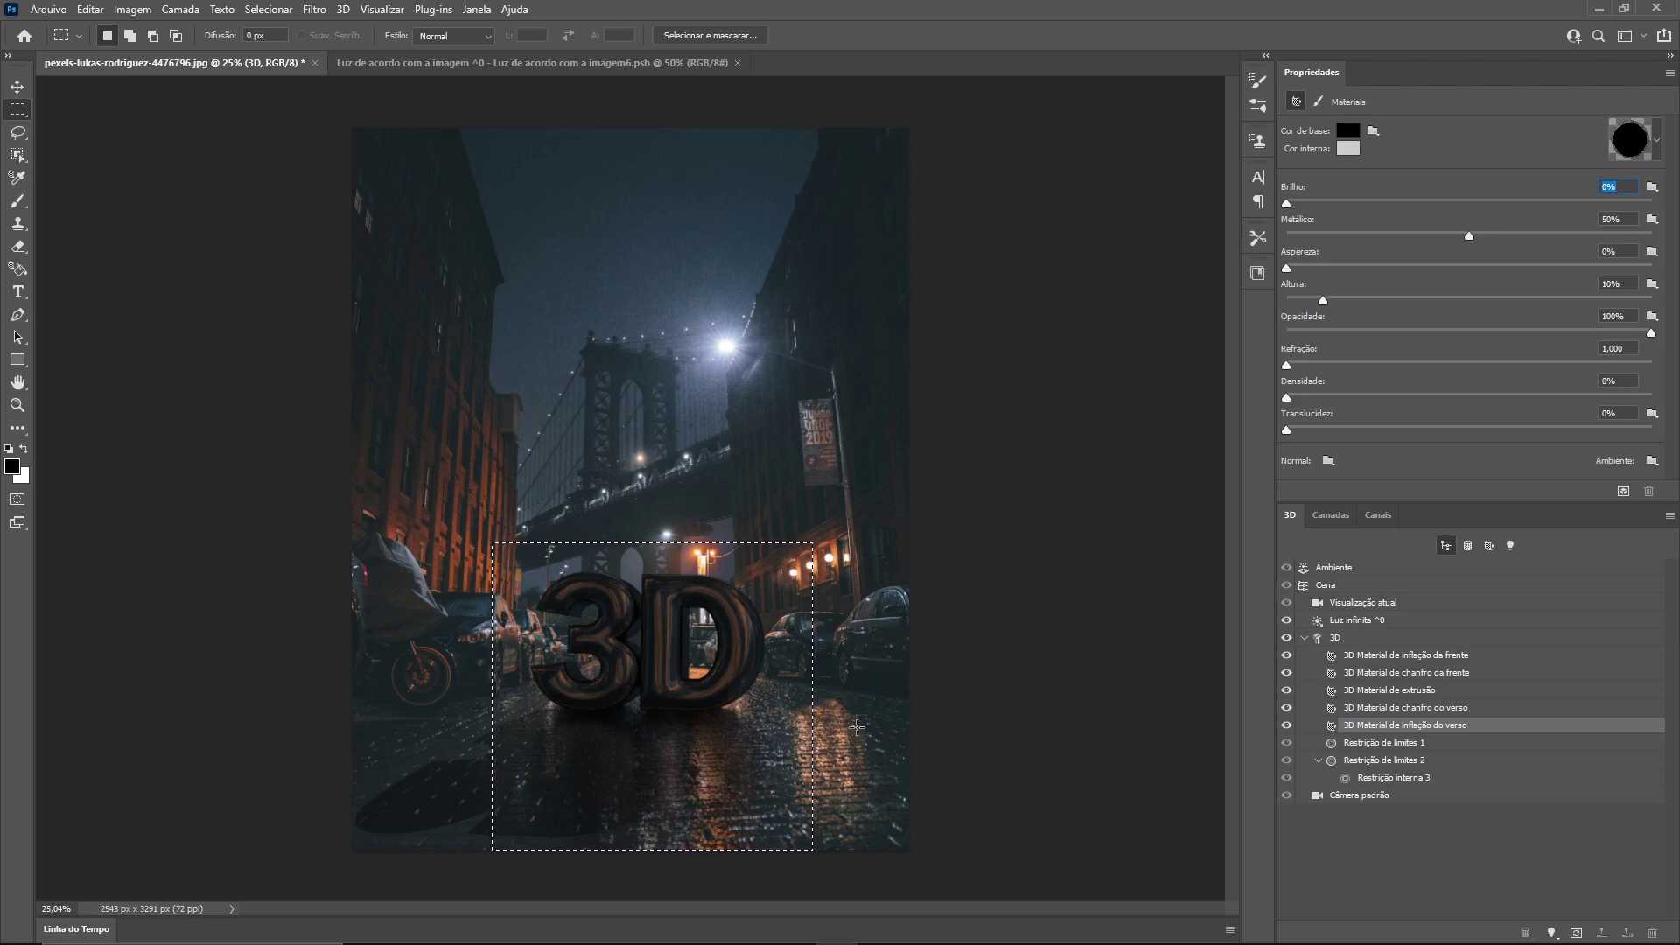
# Step: Raise IBL intensity to about 188% and Sombras opacity to 100%, then reselect the front inflation material
pyautogui.click(1376, 569)
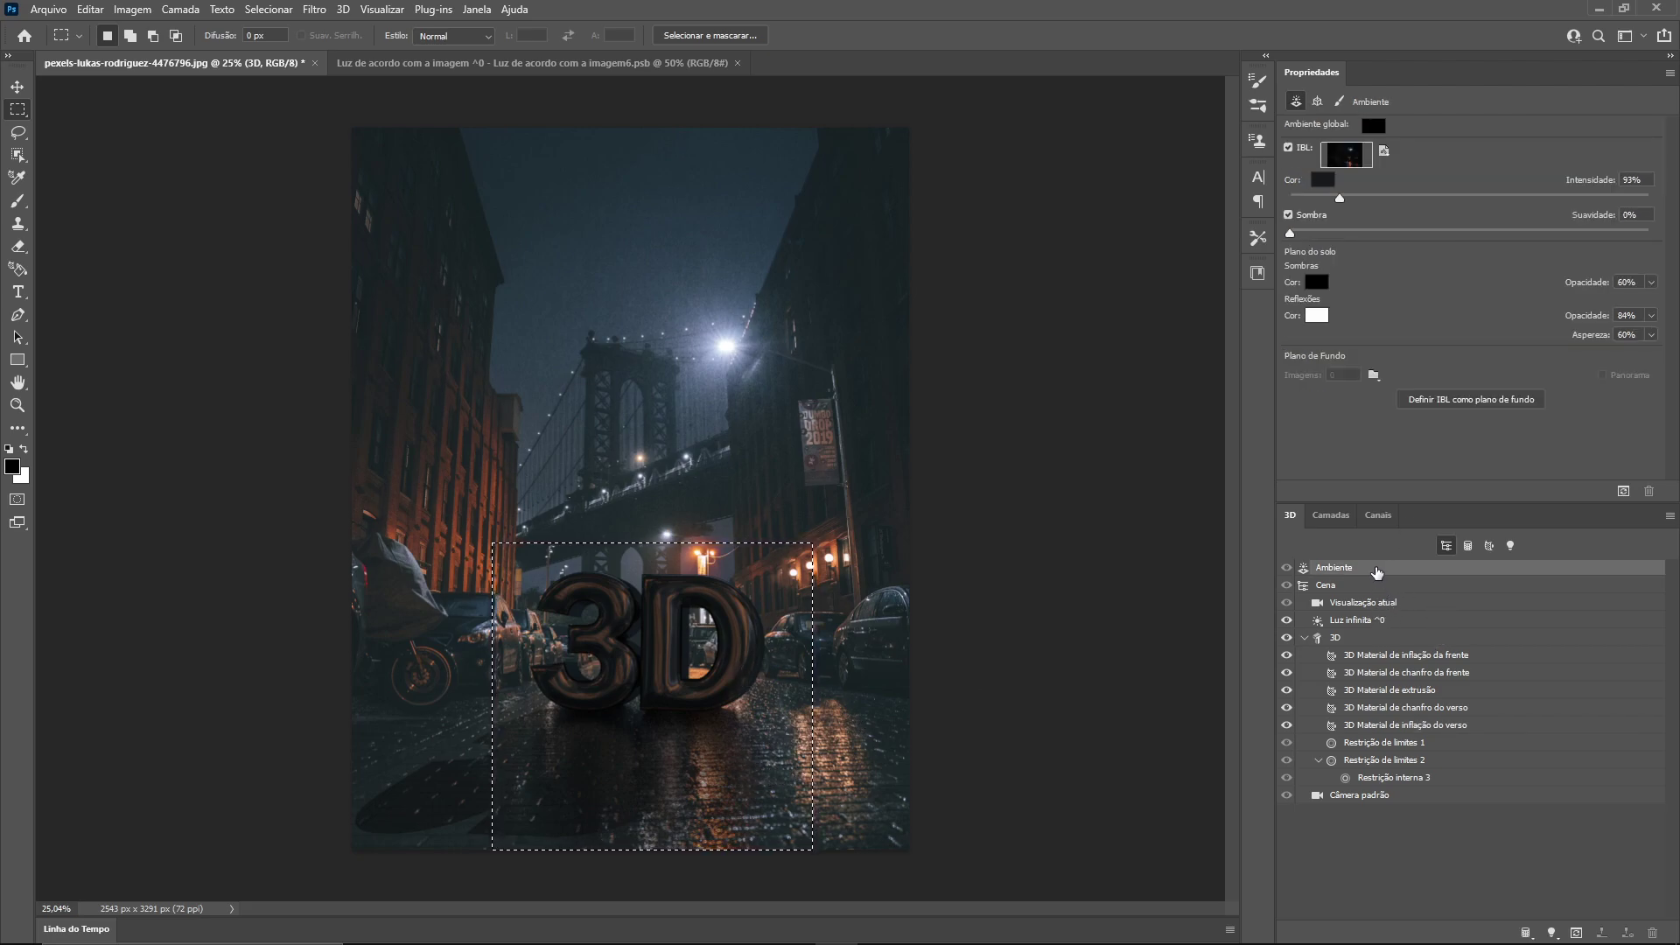
pyautogui.moveTo(1339, 197); pyautogui.dragTo(1430, 199)
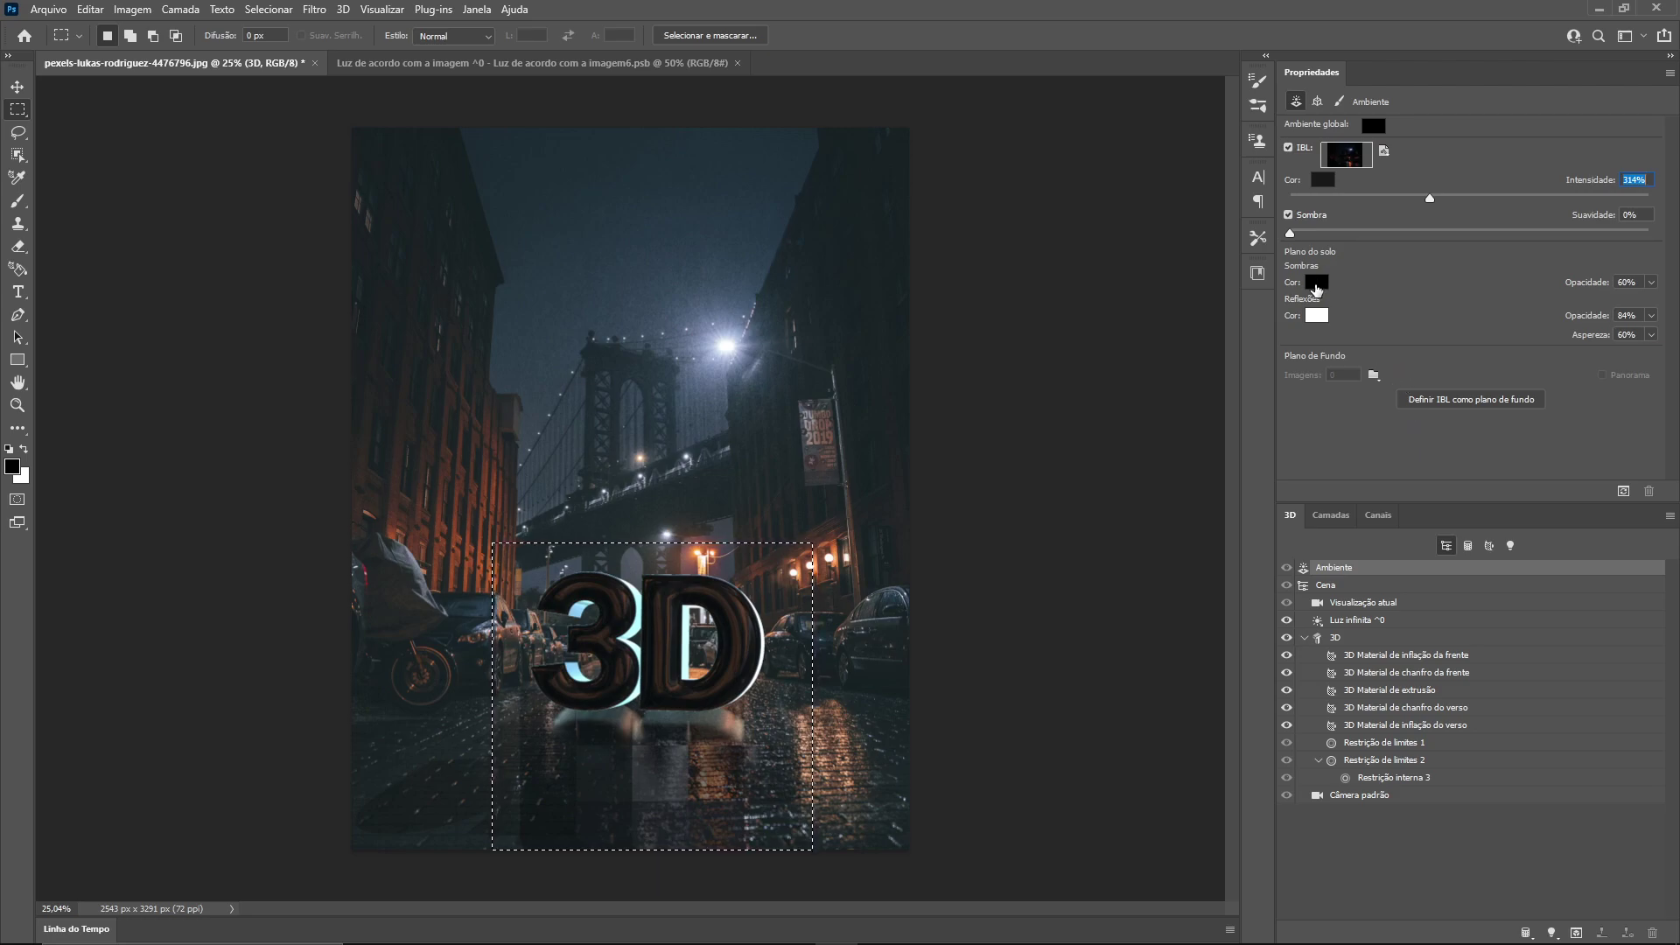
pyautogui.moveTo(1579, 283); pyautogui.dragTo(1643, 286)
pyautogui.click(1417, 658)
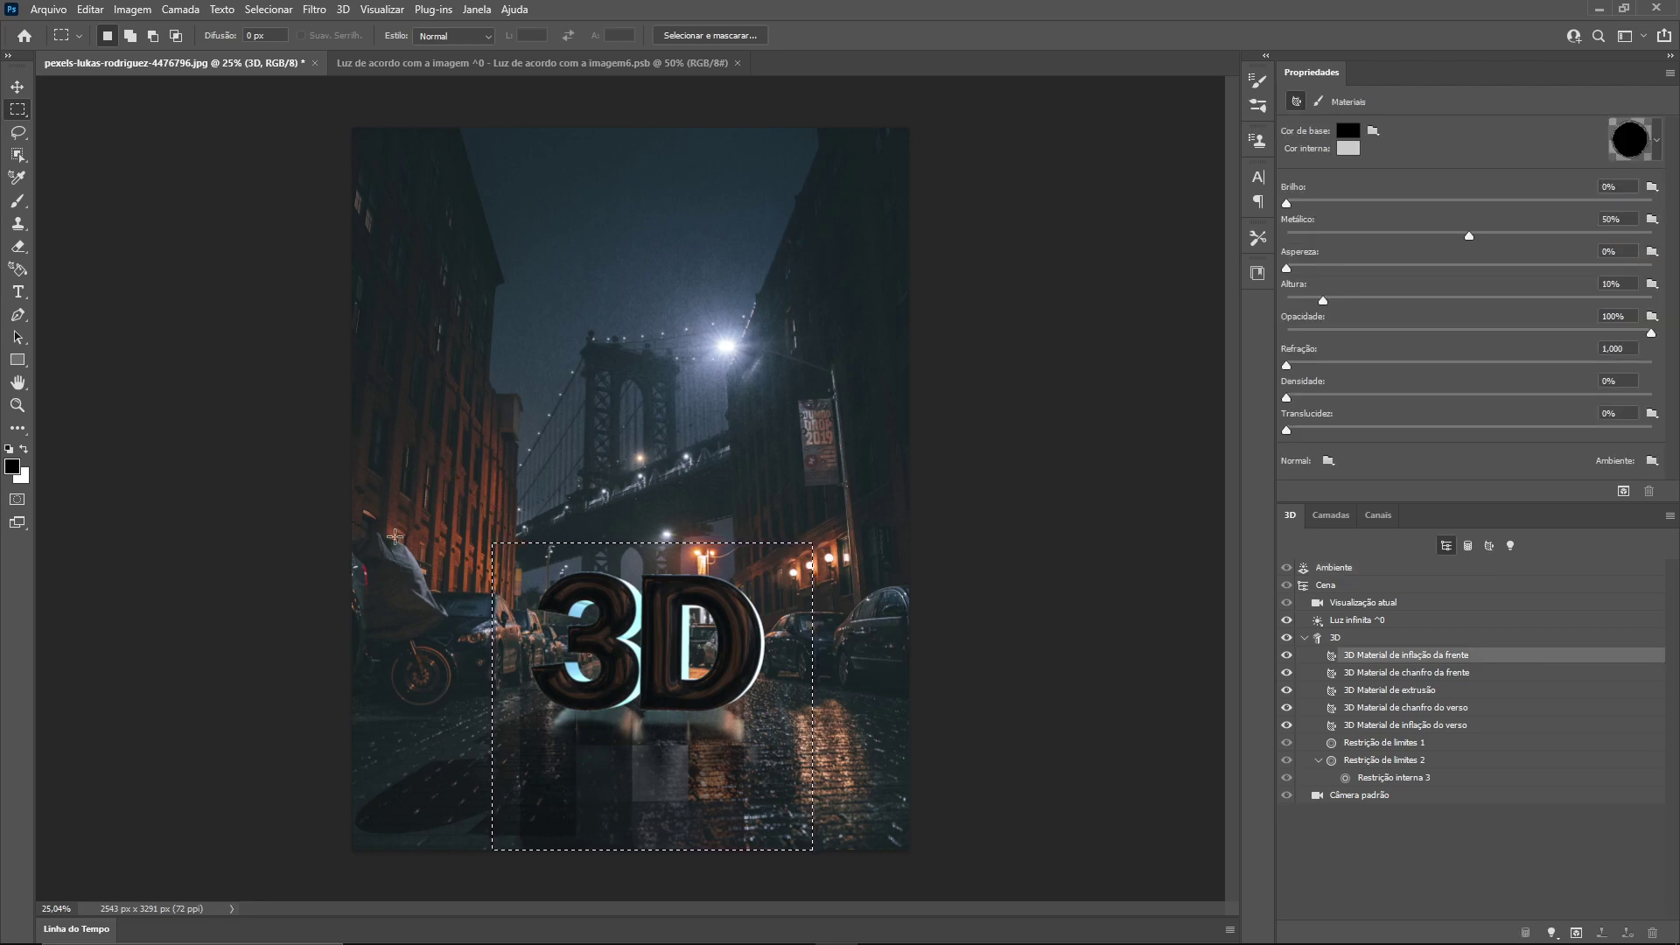
# Step: Render a marquee over the lower half of the photo covering the text and wet street
pyautogui.moveTo(351, 487); pyautogui.dragTo(920, 856)
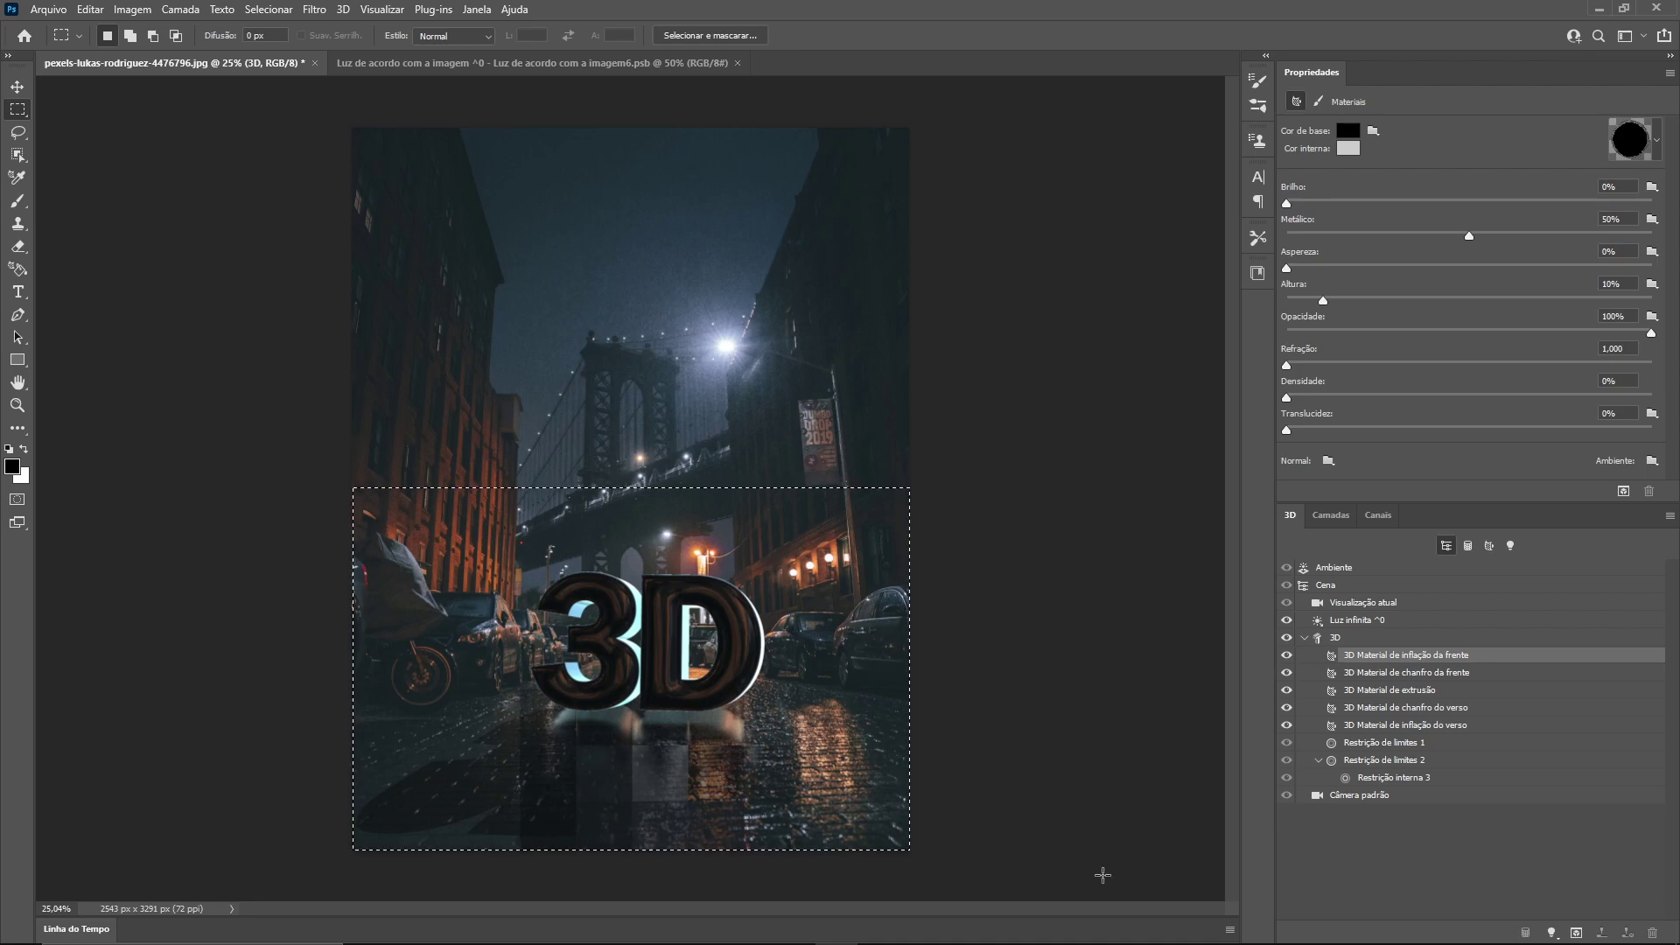
pyautogui.click(1623, 488)
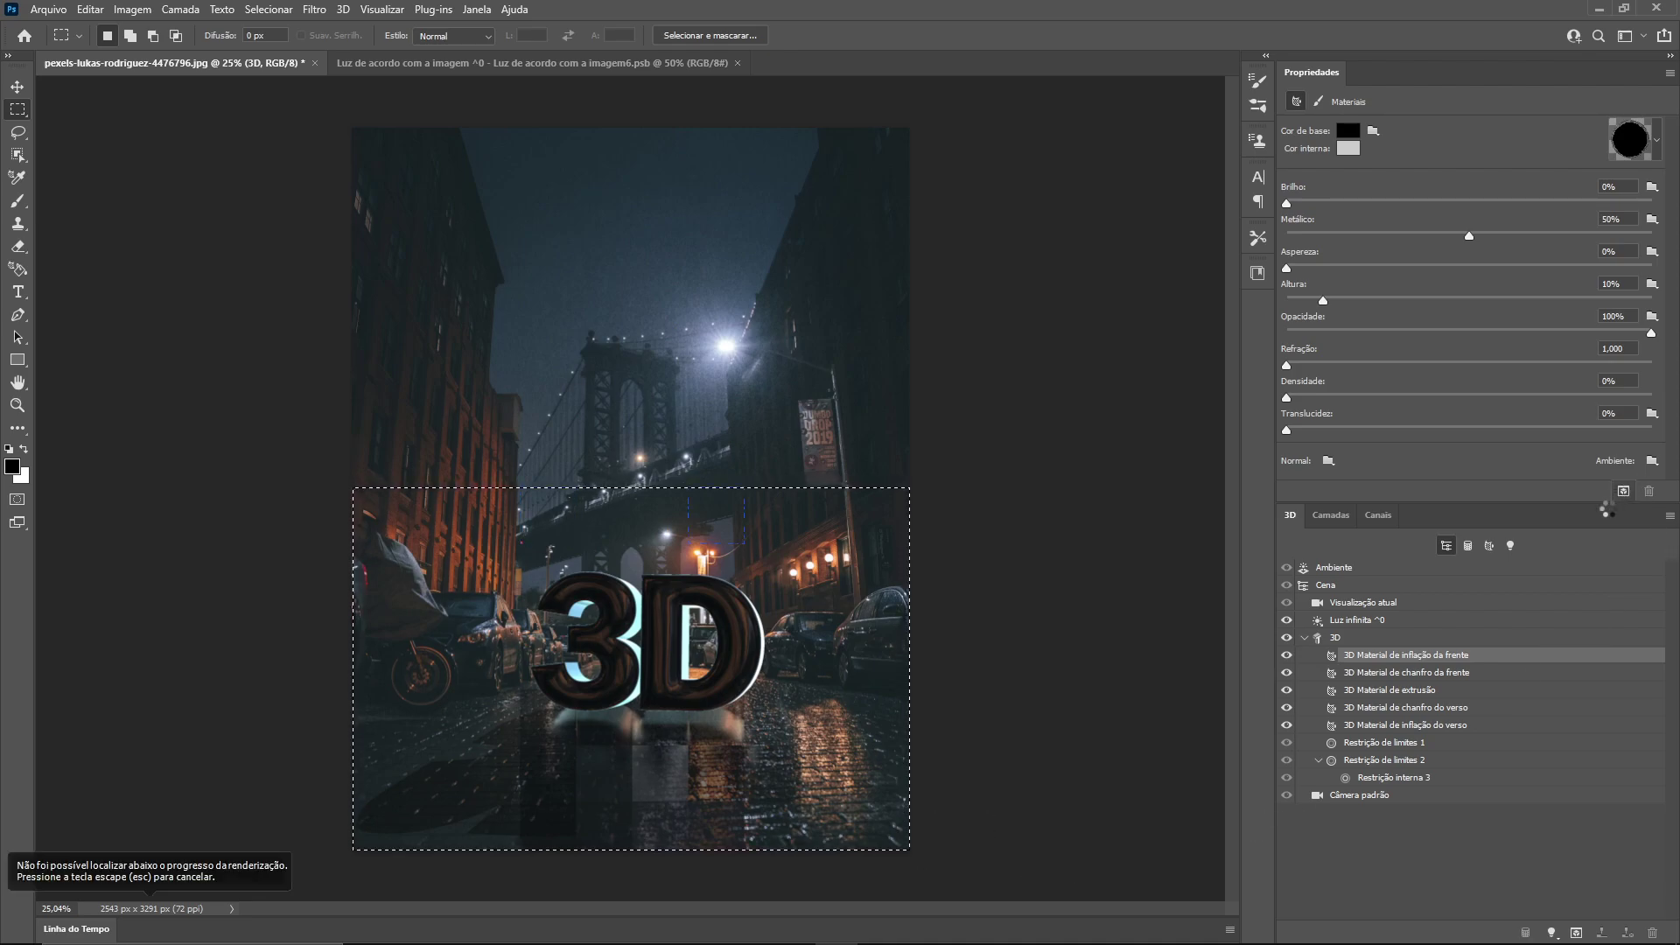